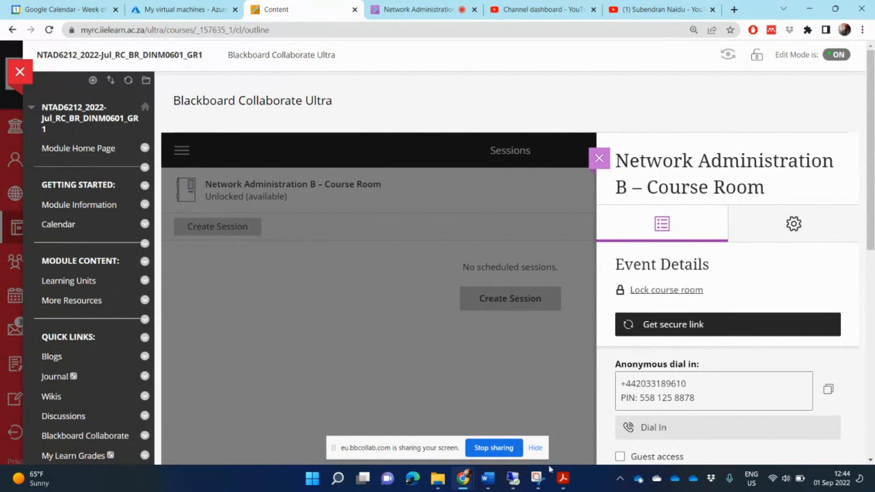
# Switch to Acrobat Reader and examine the client machine, delegation of administration and NIC teaming criteria in the NTAD6212A1.pdf marking rubric
pyautogui.click(565, 485)
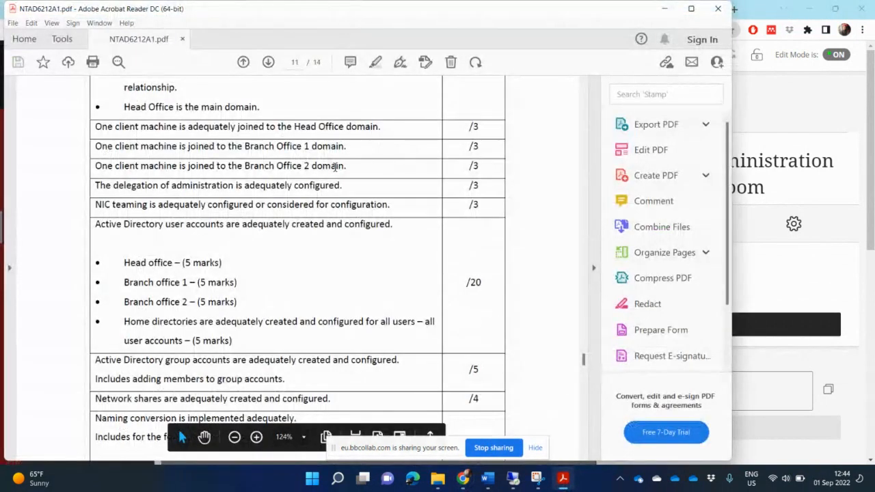
pyautogui.scroll(2, 335, 169)
pyautogui.scroll(2, 336, 170)
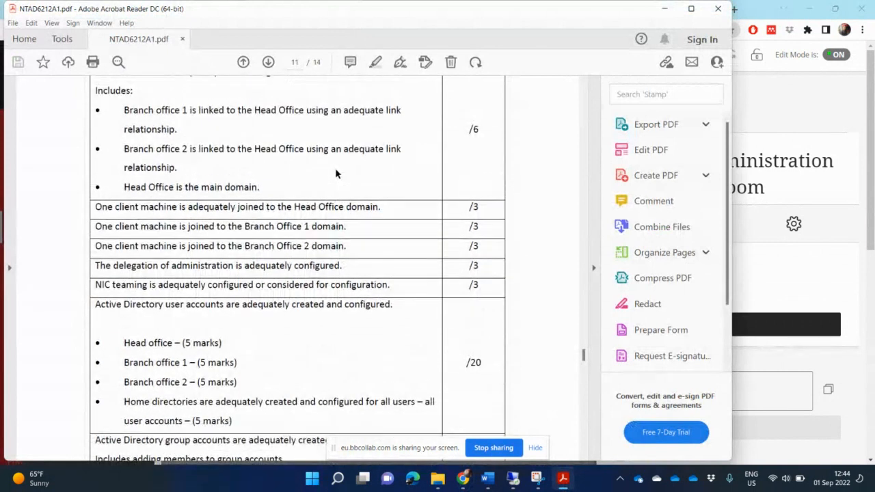
pyautogui.scroll(-1, 336, 172)
pyautogui.scroll(-1, 336, 171)
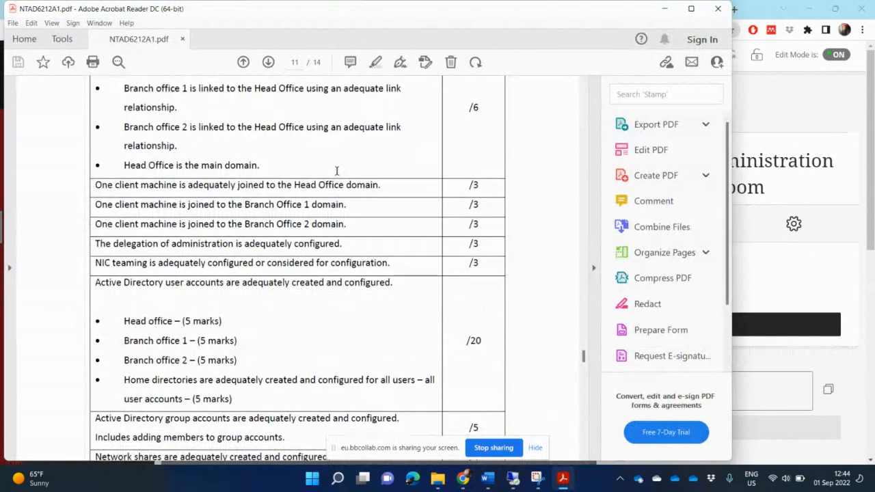
pyautogui.scroll(-2, 336, 171)
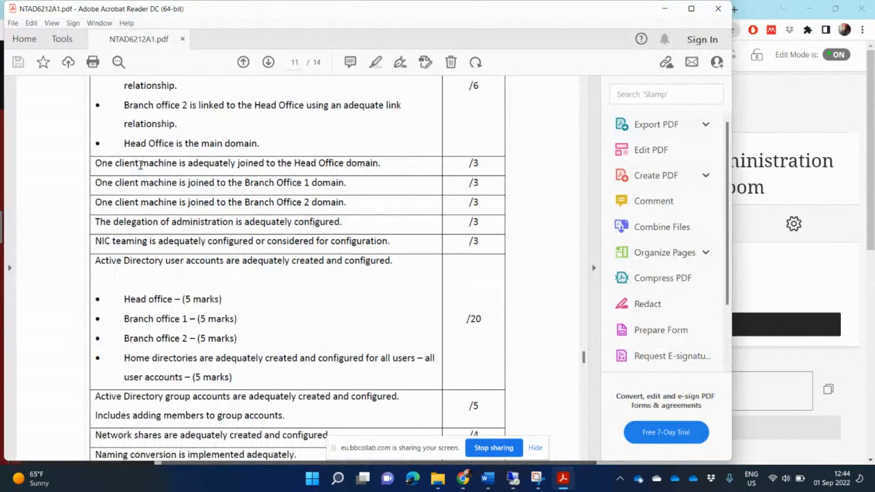
pyautogui.moveTo(141, 164); pyautogui.dragTo(356, 164)
pyautogui.moveTo(217, 183); pyautogui.dragTo(301, 203)
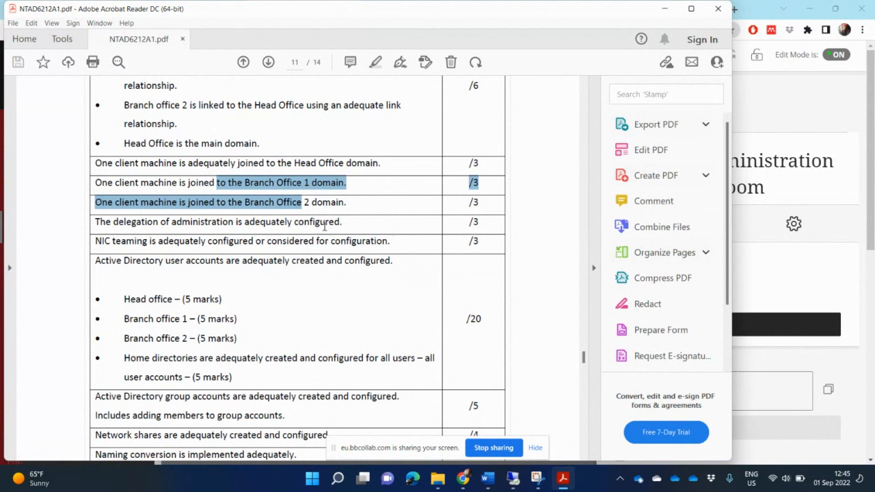
pyautogui.moveTo(219, 220); pyautogui.dragTo(338, 220)
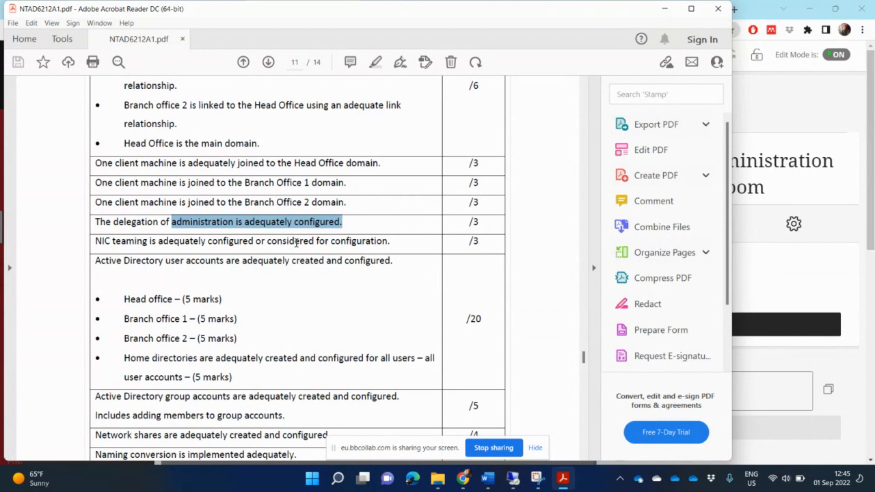
# Switch to the Remote Desktop session, maximize it and bring Hyper-V Manager to the front
pyautogui.click(513, 479)
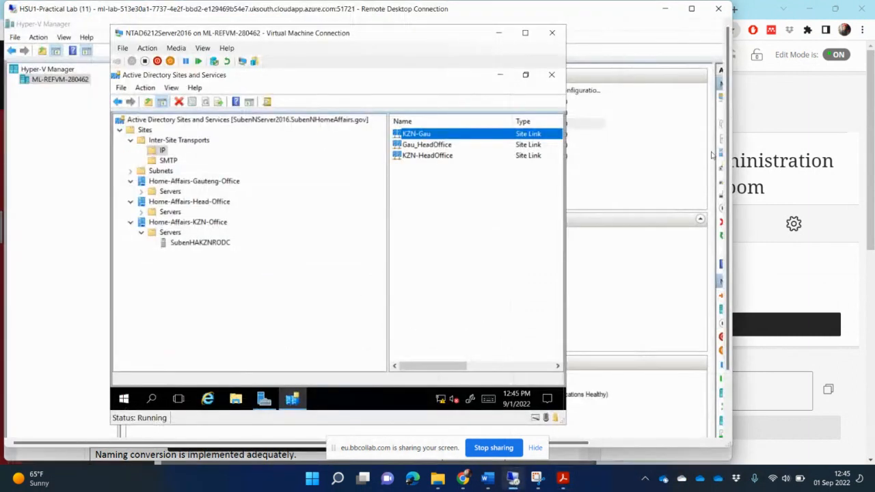
pyautogui.click(691, 11)
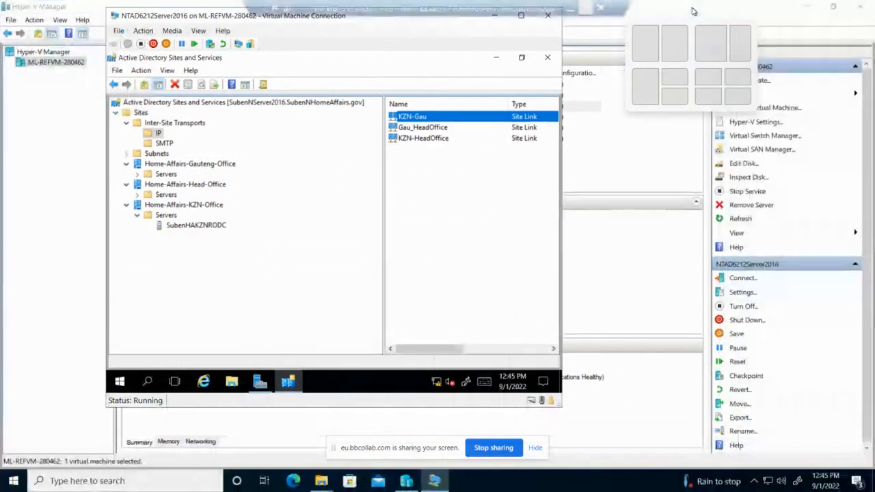
pyautogui.click(409, 482)
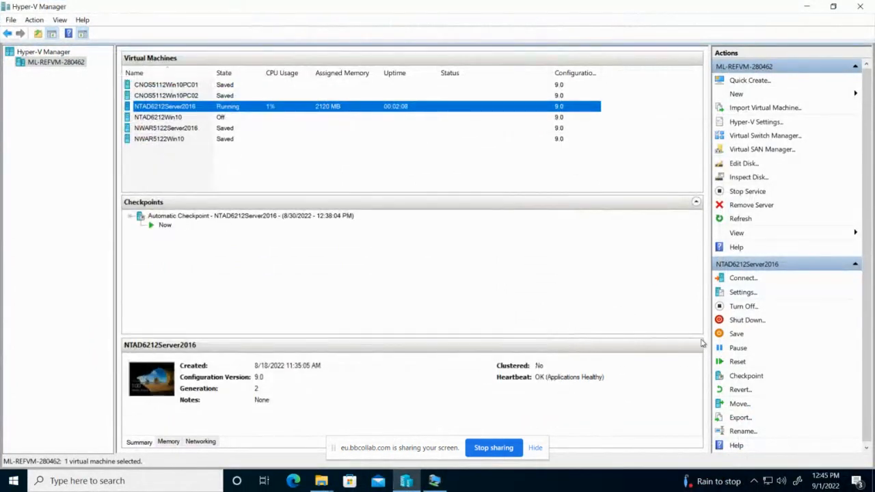
# Add a second network adapter to the NTAD6212Server2016 virtual machine and save its settings
pyautogui.click(741, 292)
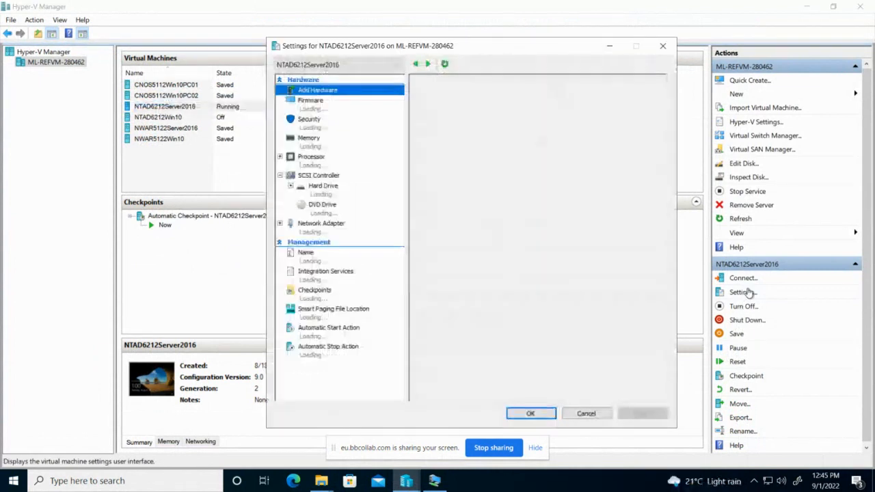
pyautogui.click(329, 230)
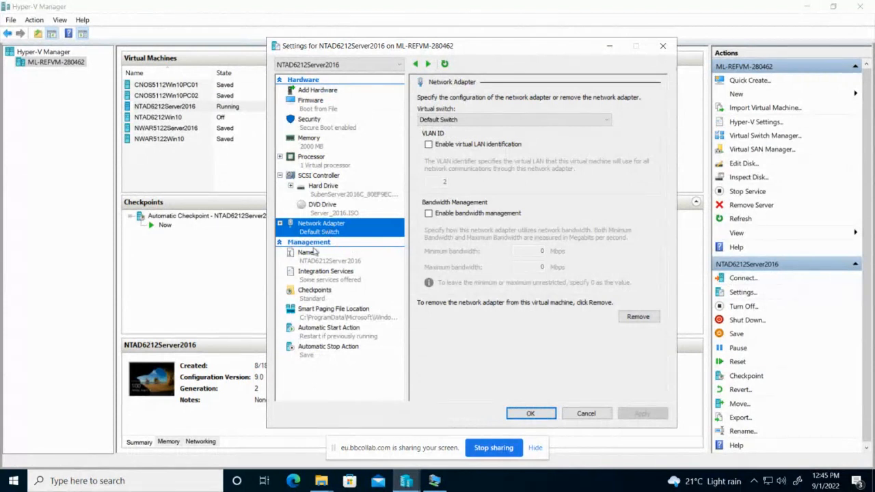
pyautogui.click(317, 91)
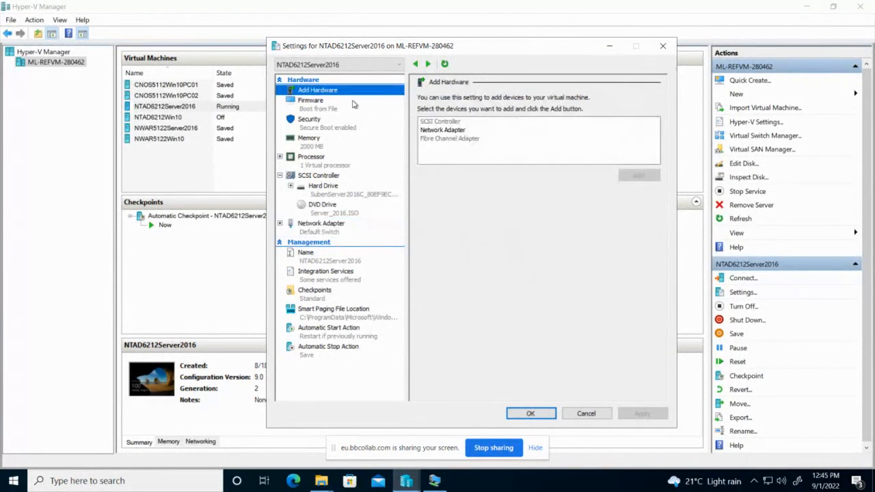
pyautogui.click(461, 131)
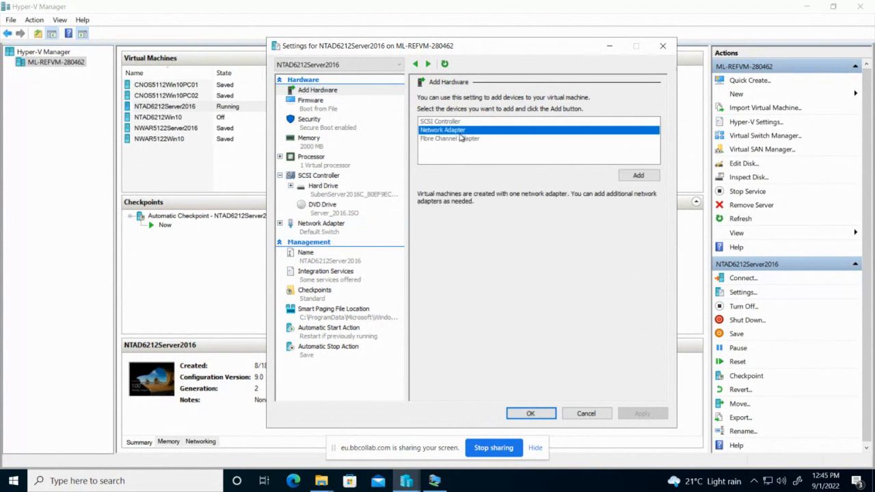
pyautogui.click(639, 176)
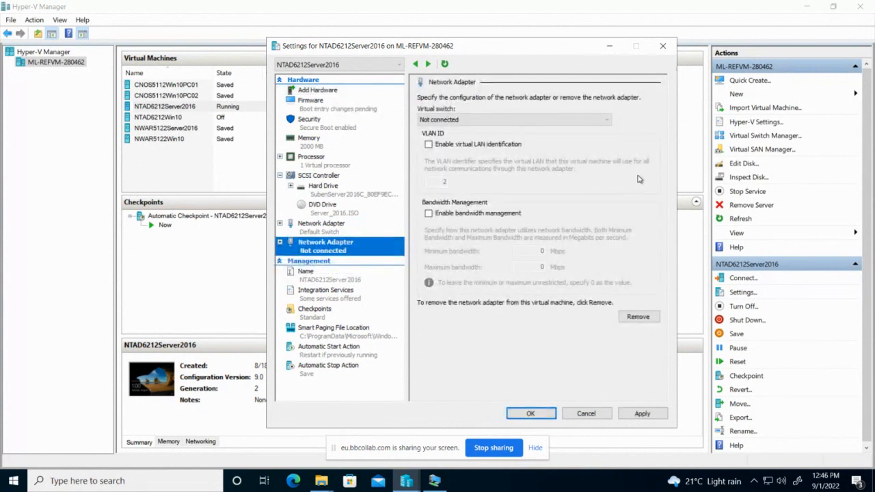
pyautogui.click(542, 415)
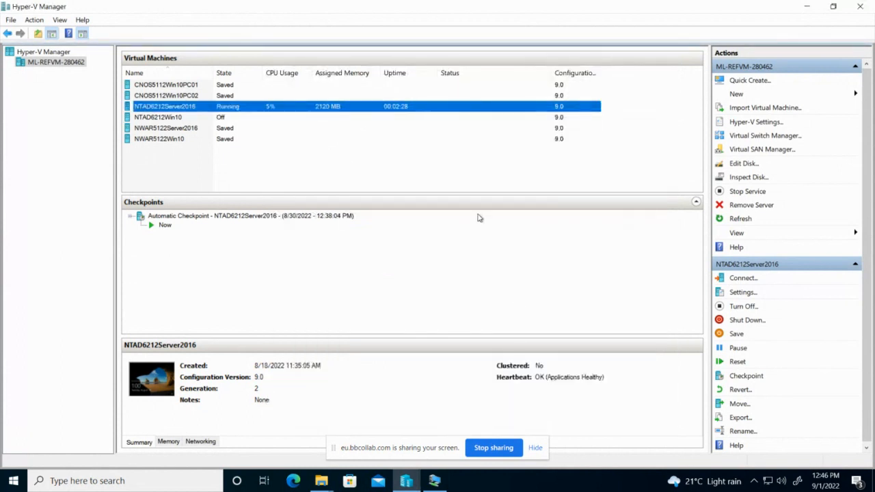
# Add a third network adapter to the NTAD6212Server2016 virtual machine and save its settings
pyautogui.click(743, 292)
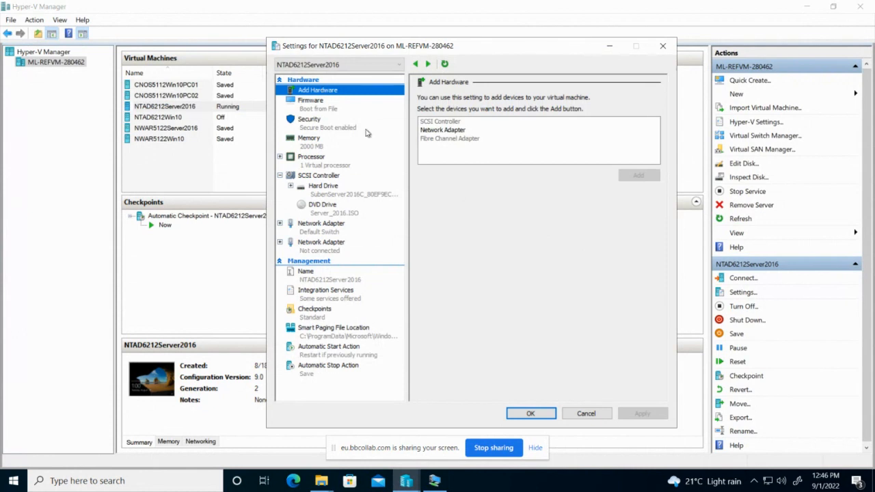
pyautogui.click(439, 130)
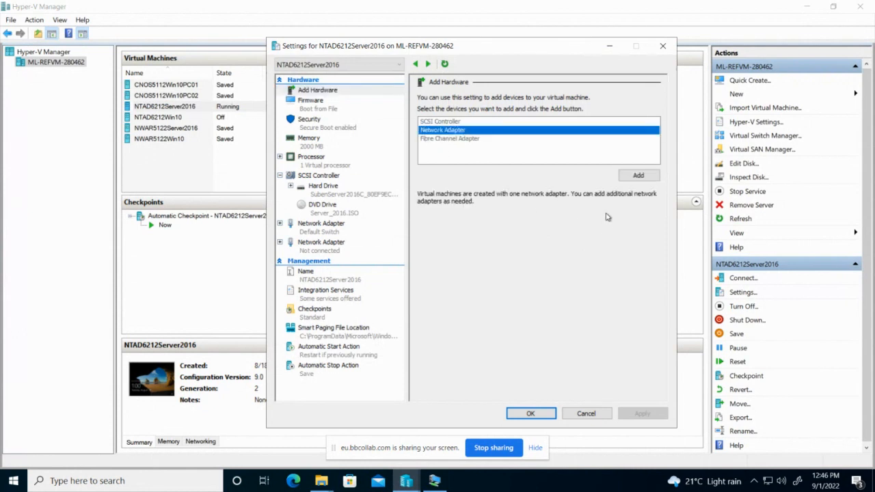
pyautogui.click(637, 176)
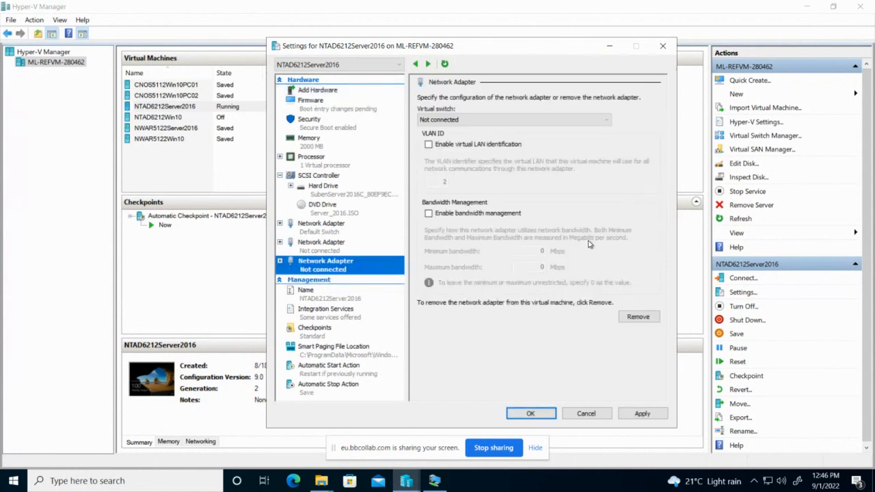
pyautogui.click(531, 414)
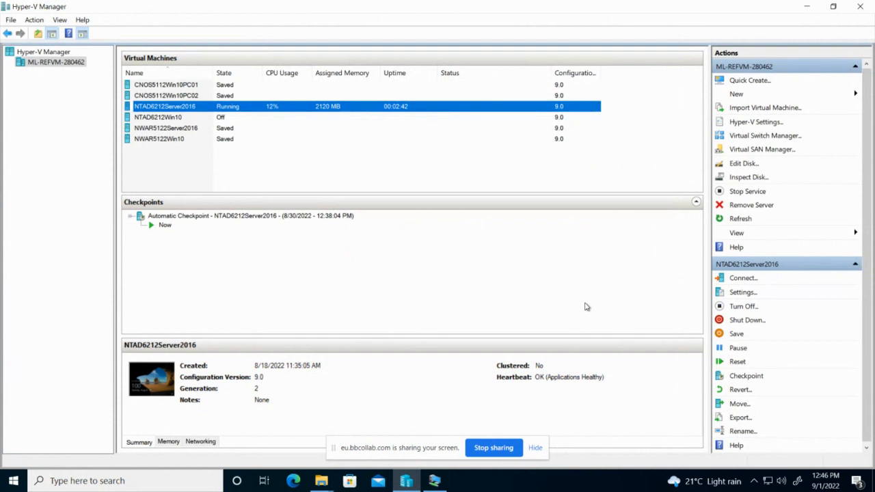
# Connect both unconnected network adapters of NTAD6212Server2016 to Default Switch and save the settings
pyautogui.click(743, 293)
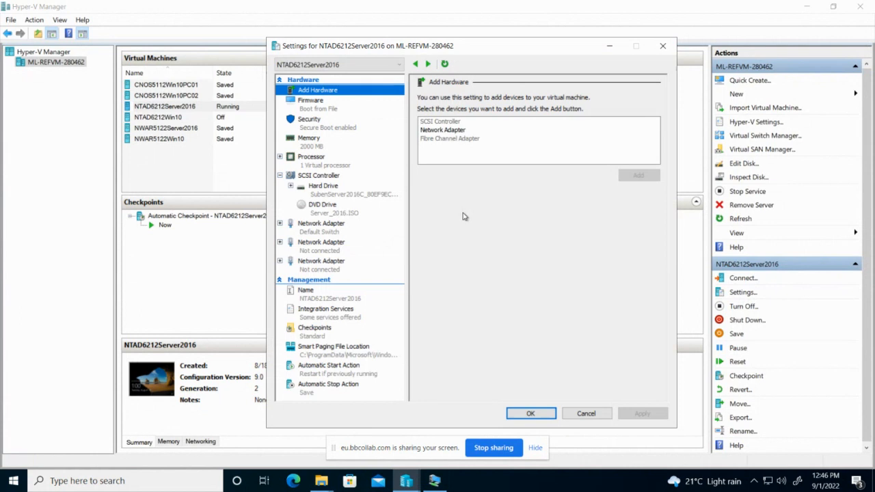
pyautogui.click(319, 228)
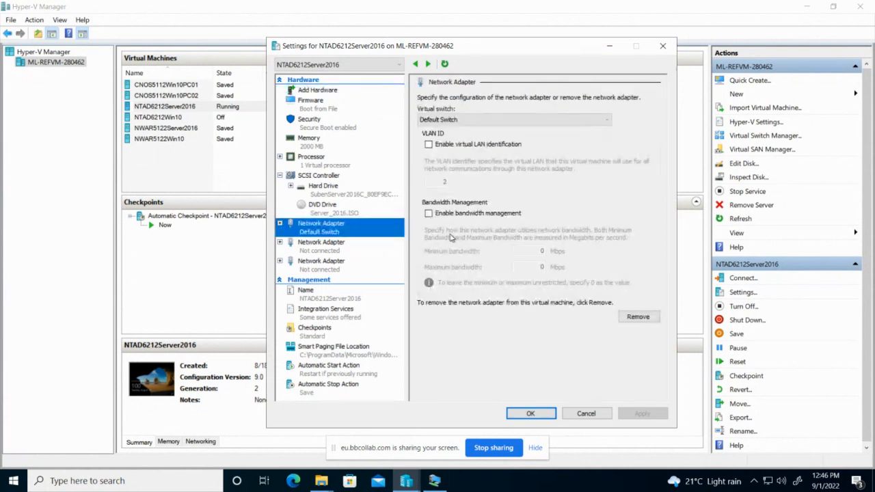
pyautogui.click(336, 247)
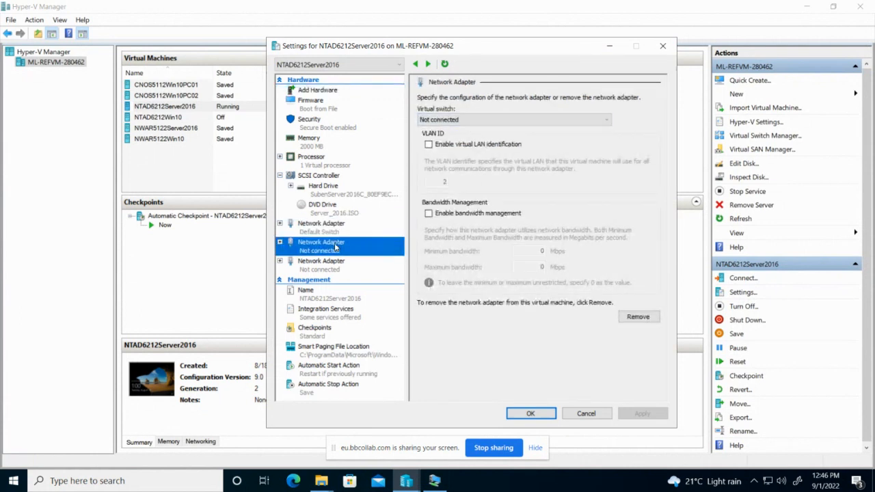
pyautogui.click(475, 120)
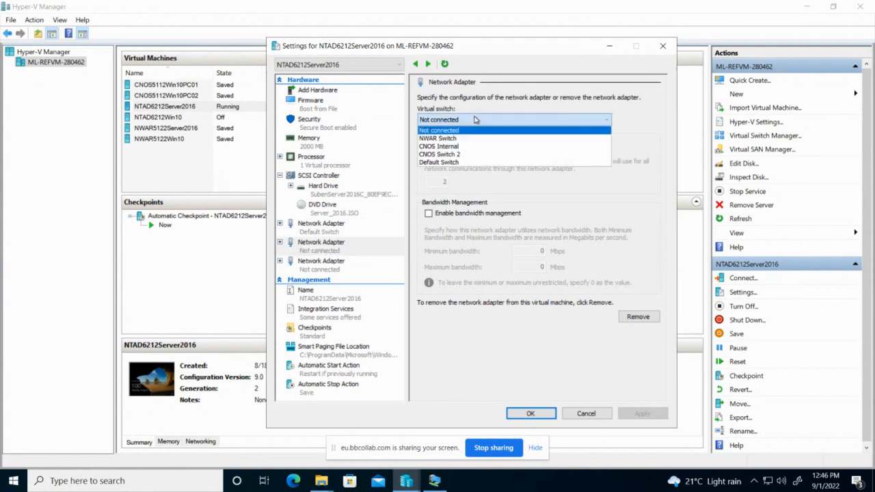
pyautogui.click(477, 163)
pyautogui.click(372, 263)
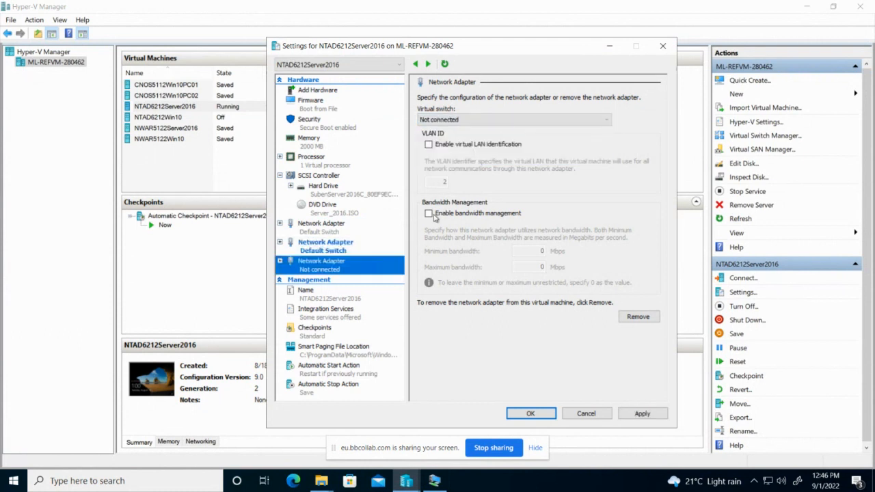
pyautogui.click(493, 123)
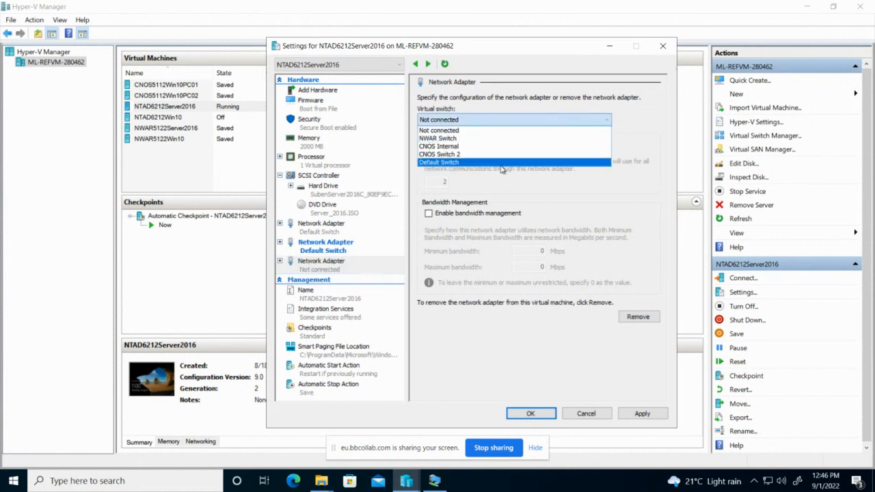
pyautogui.click(502, 163)
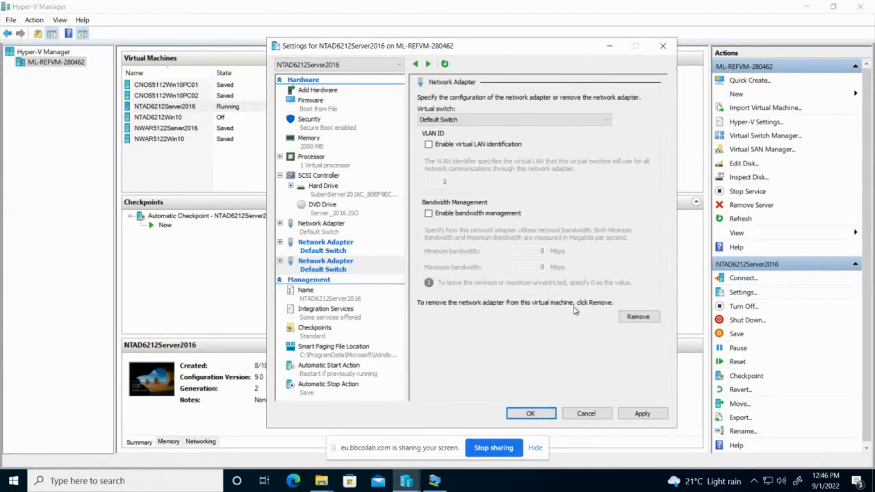
pyautogui.click(530, 415)
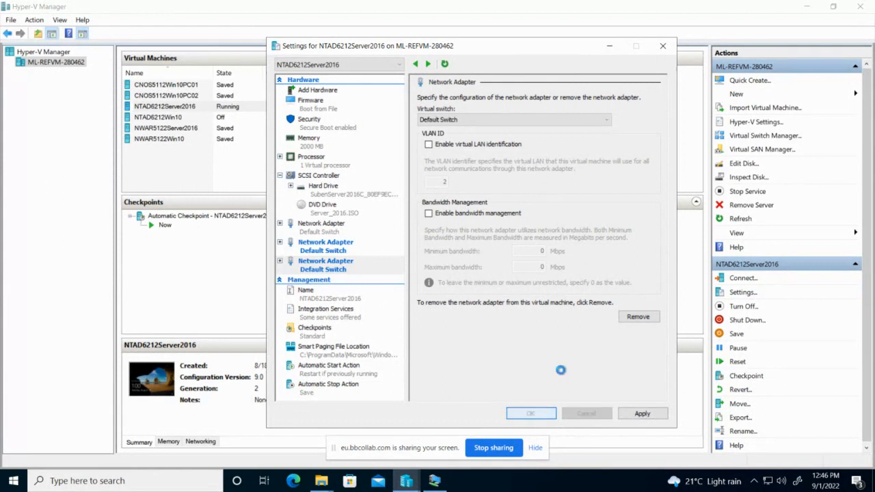
# Create an internal virtual switch named NTAD Switch on the Hyper-V host
pyautogui.click(778, 138)
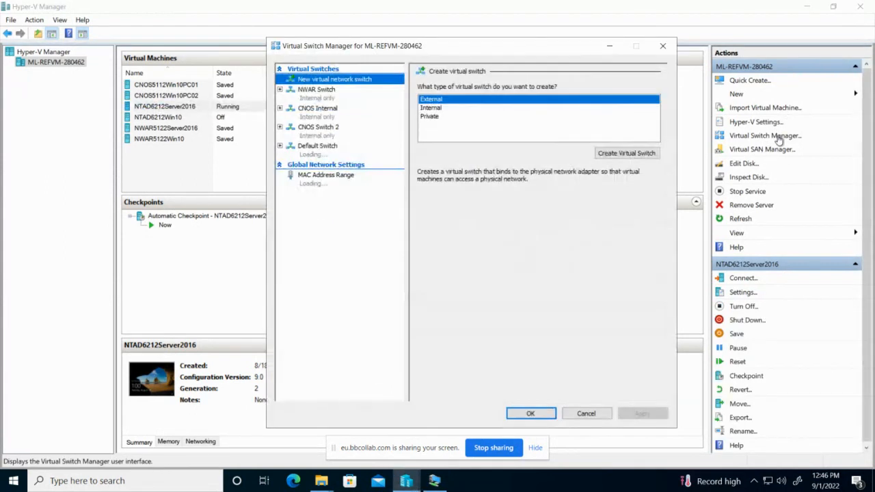
pyautogui.click(439, 108)
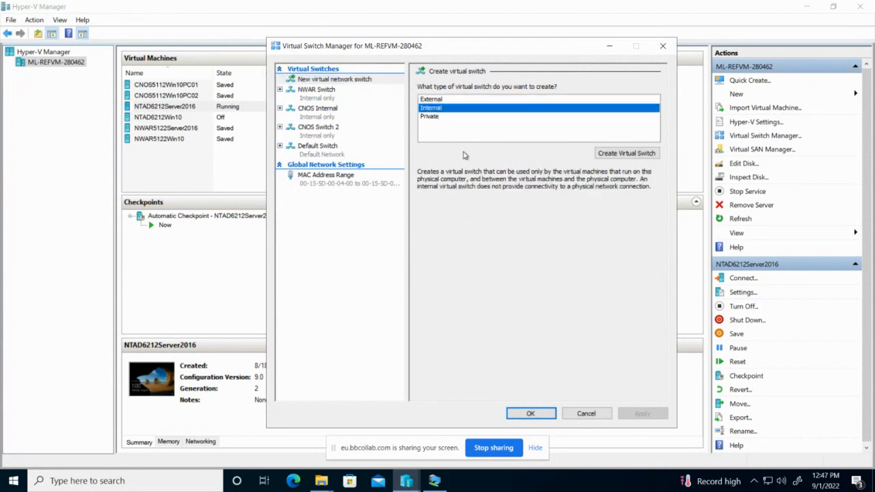
pyautogui.click(626, 153)
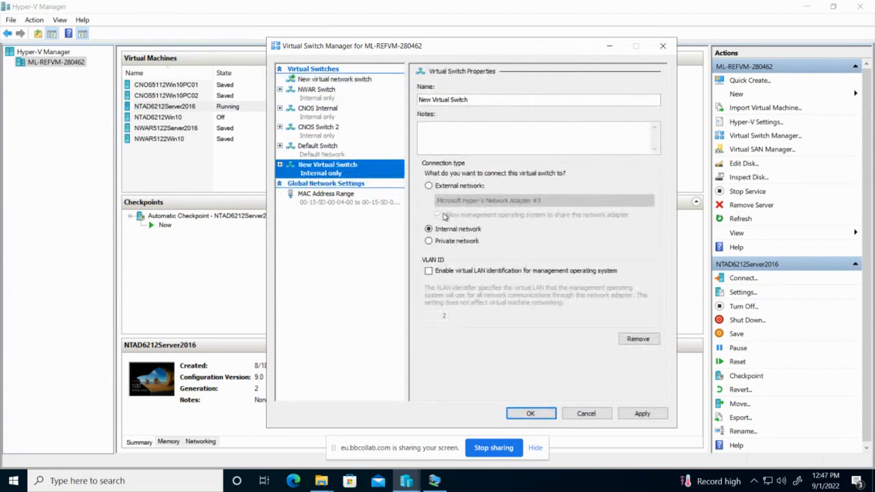
pyautogui.click(449, 99)
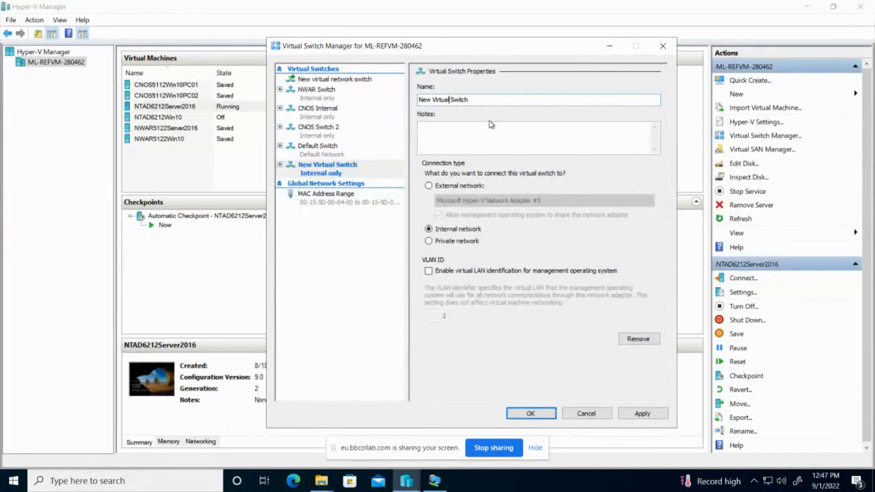
pyautogui.press('BackSpace')
pyautogui.press('BackSpace')
pyautogui.press('BackSpace')
pyautogui.press('BackSpace')
pyautogui.press('BackSpace')
pyautogui.press('BackSpace')
pyautogui.press('BackSpace')
pyautogui.press('BackSpace')
pyautogui.press('BackSpace')
pyautogui.press('BackSpace')
pyautogui.press('BackSpace')
pyautogui.press('BackSpace')
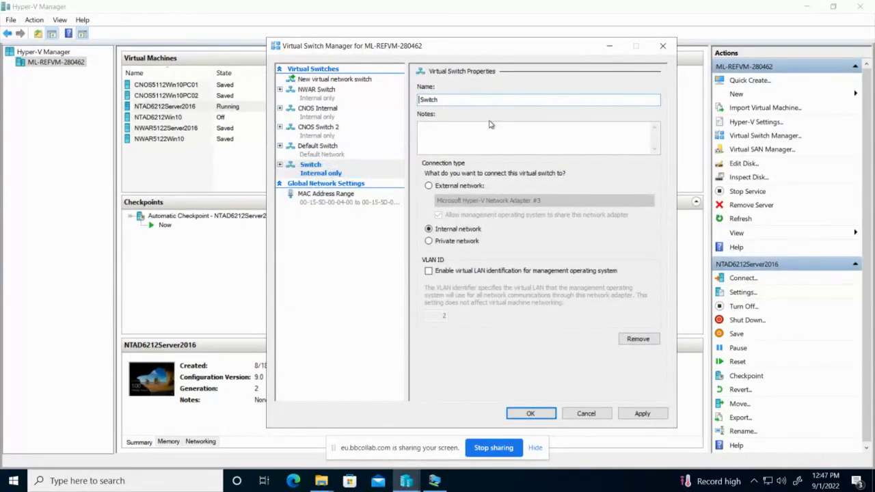
pyautogui.write('NTAD')
pyautogui.click(532, 415)
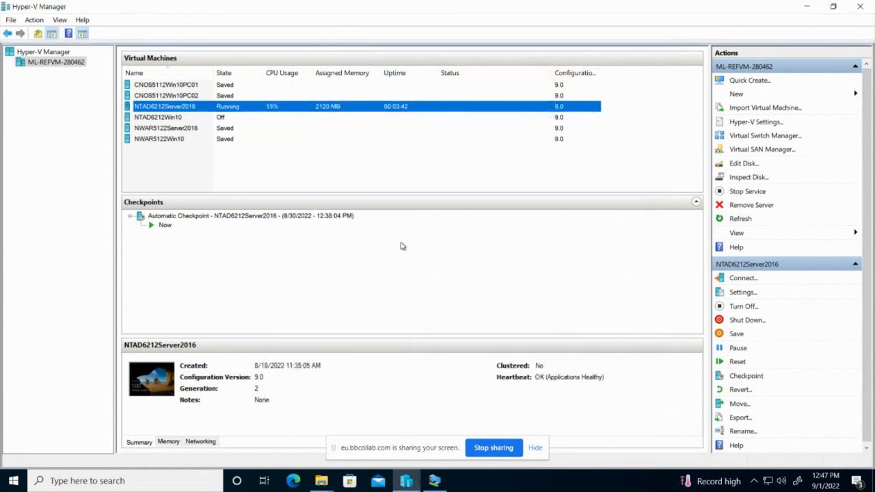
# Connect all three network adapters of NTAD6212Server2016 to NTAD Switch and save the settings
pyautogui.click(742, 292)
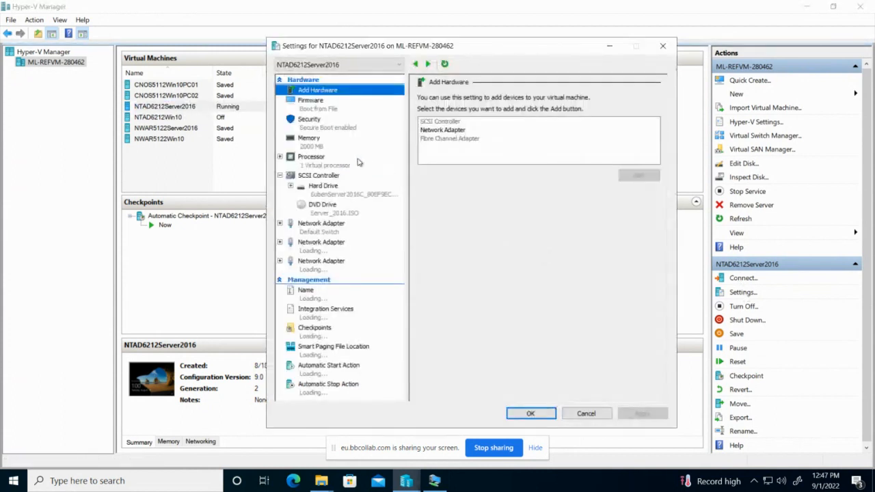
pyautogui.click(329, 226)
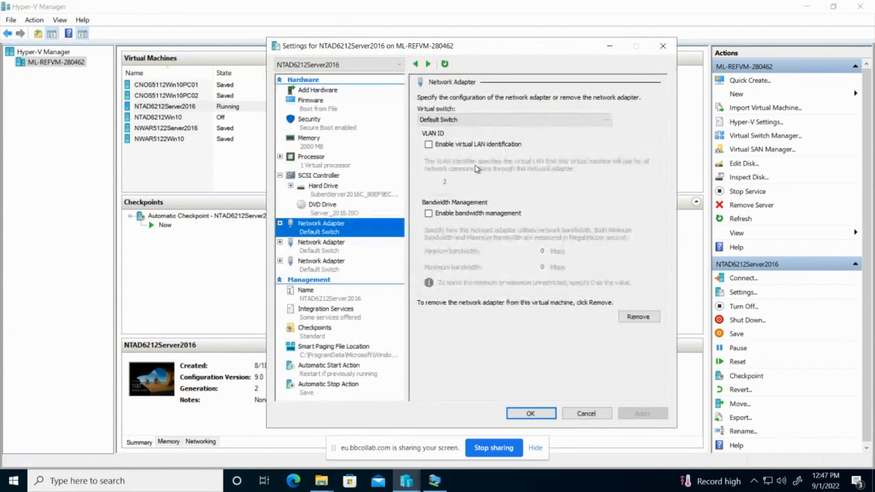
pyautogui.click(474, 122)
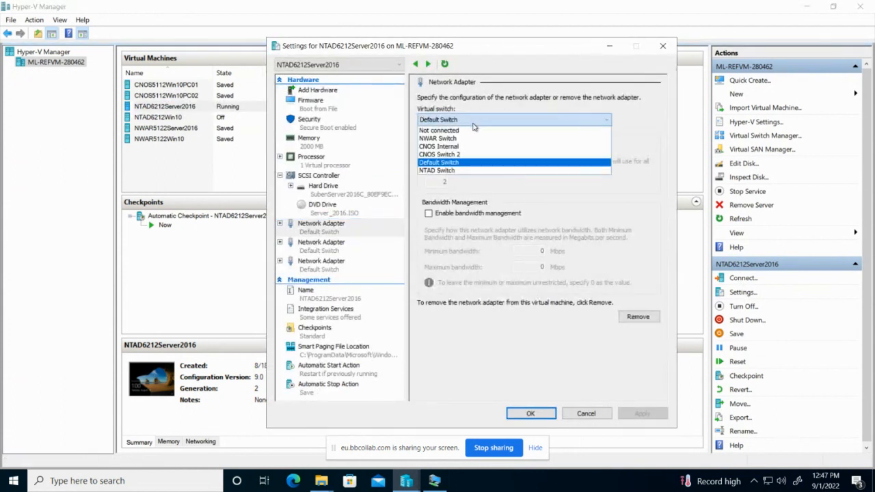
pyautogui.click(461, 173)
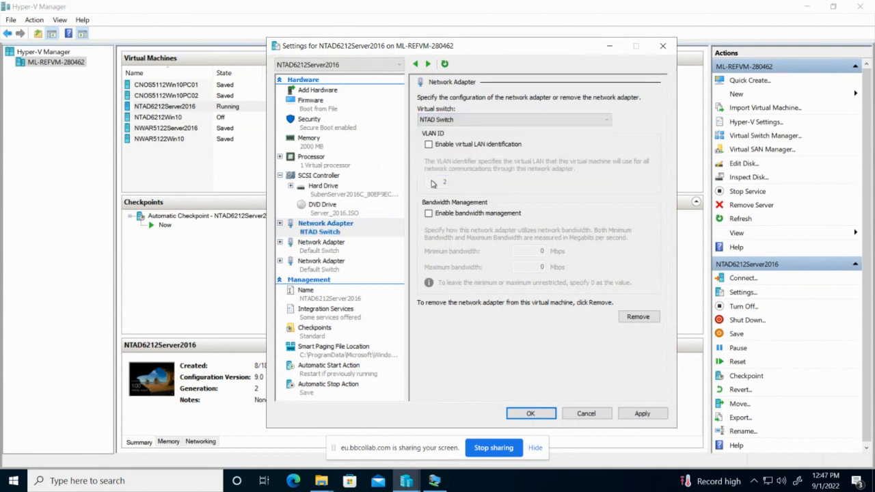
pyautogui.click(349, 250)
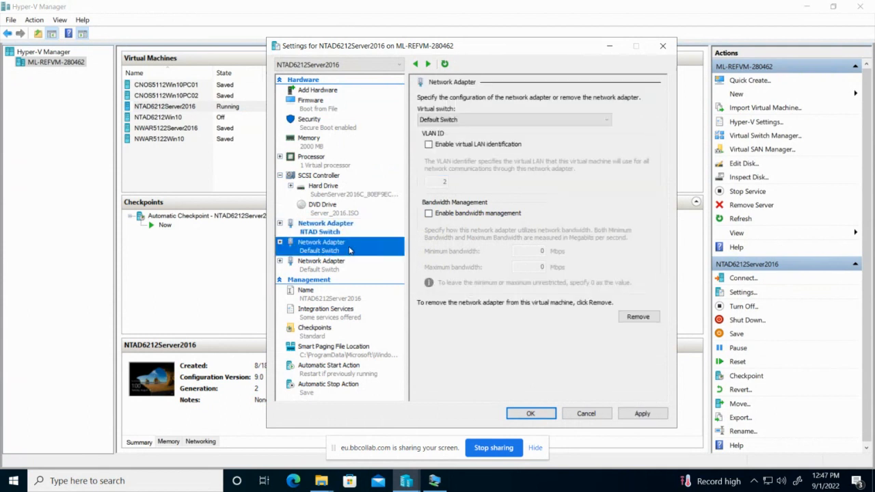
pyautogui.click(504, 120)
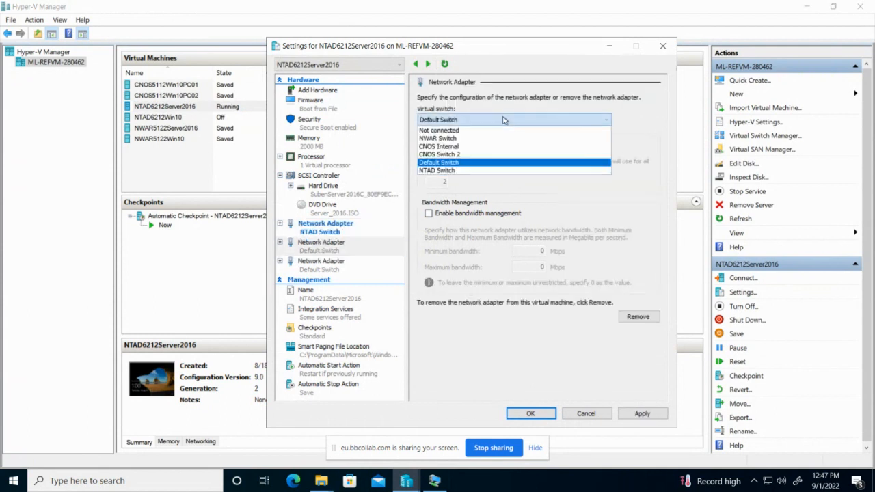
pyautogui.click(486, 171)
pyautogui.click(368, 267)
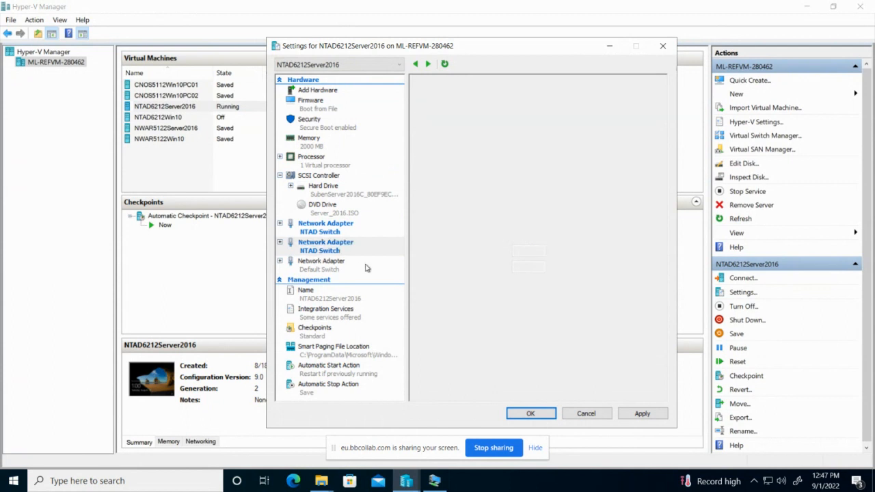
pyautogui.click(506, 120)
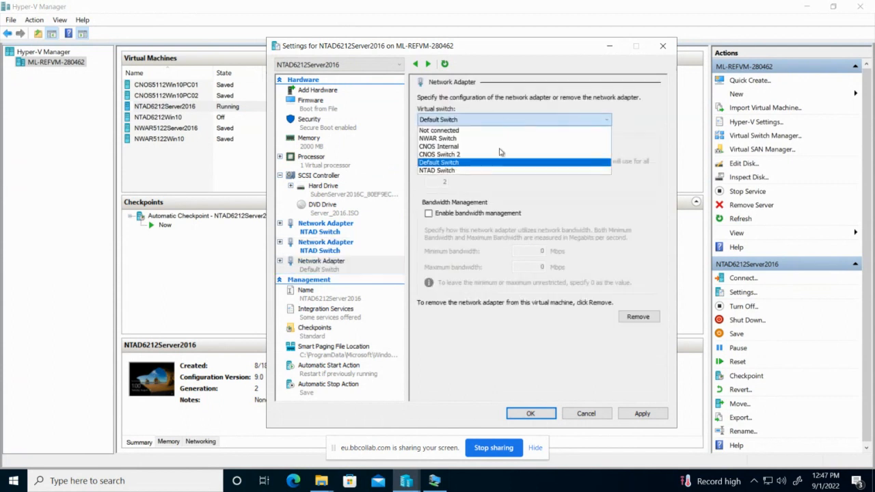
pyautogui.click(490, 171)
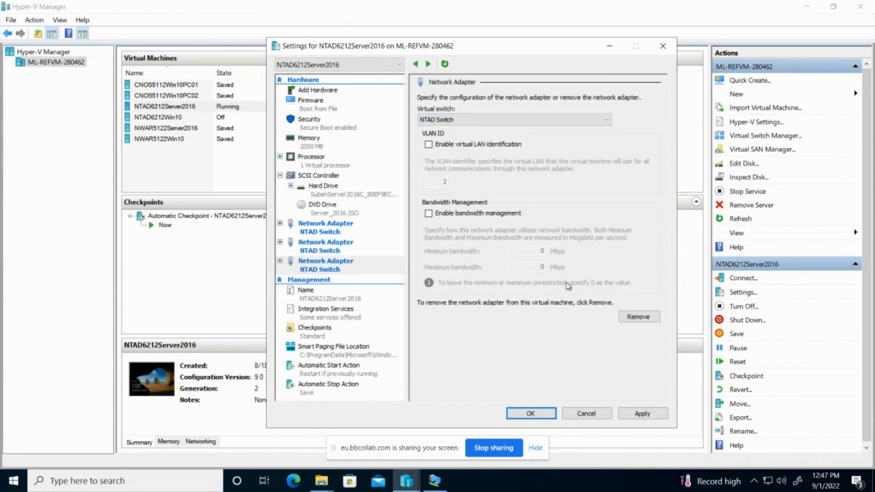
pyautogui.click(540, 413)
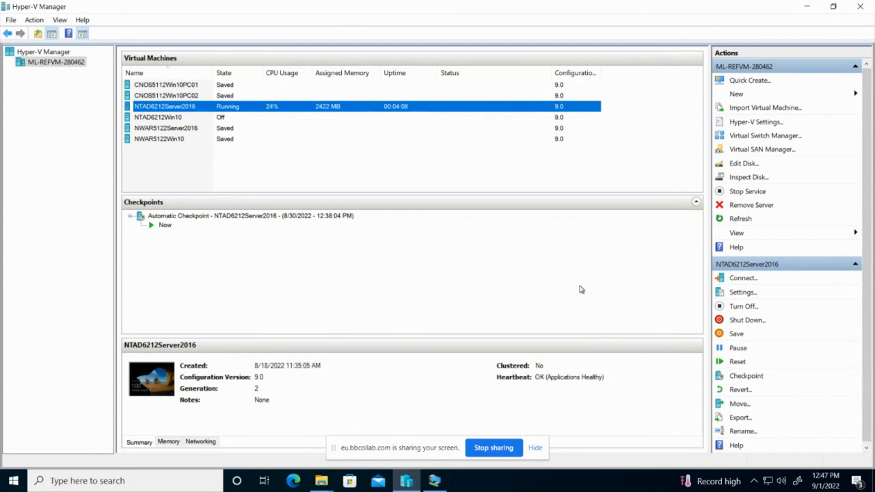
# Switch to the NTAD6212Server2016 Virtual Machine Connection and search Windows on the server for "nic"
pyautogui.click(436, 482)
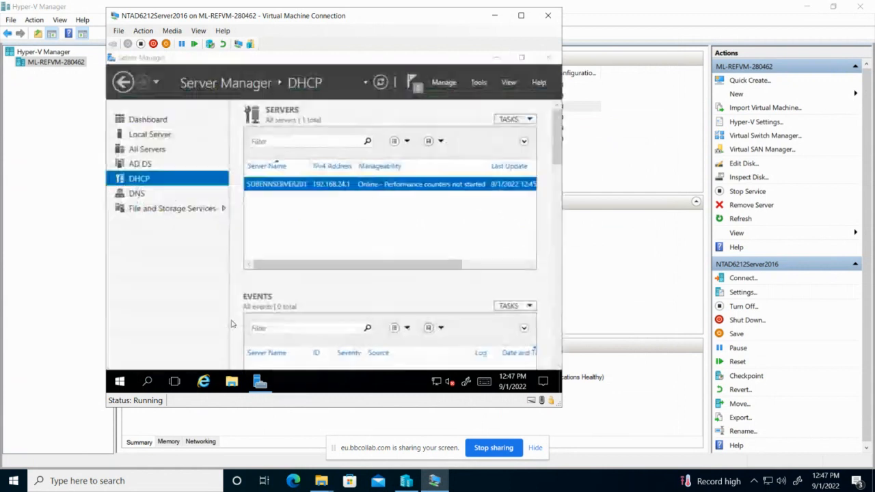
pyautogui.click(148, 383)
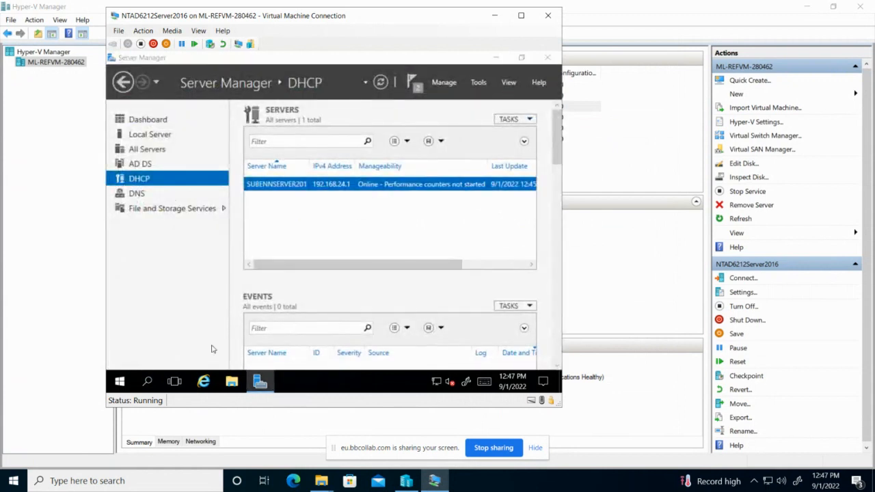
pyautogui.click(150, 382)
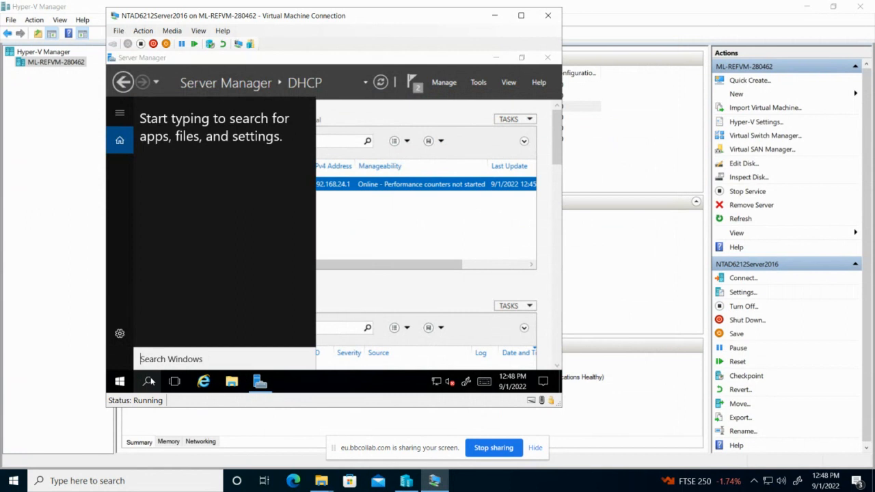
pyautogui.write('nic')
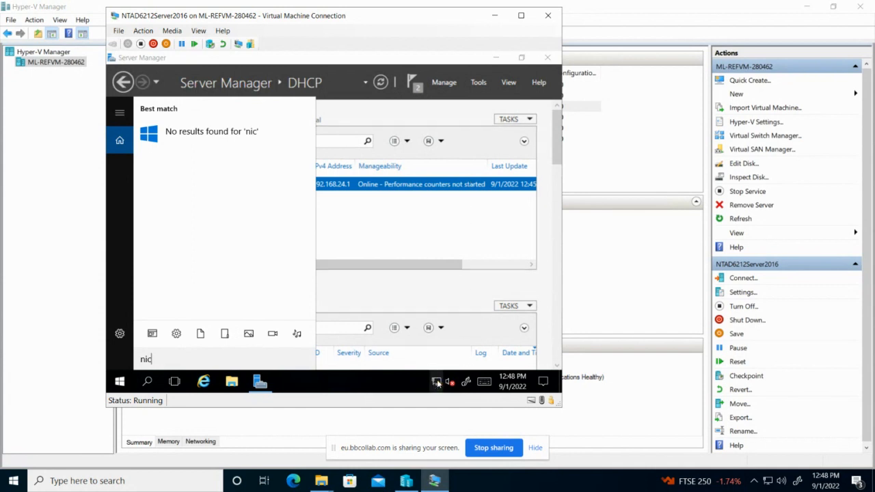
pyautogui.moveTo(438, 383)
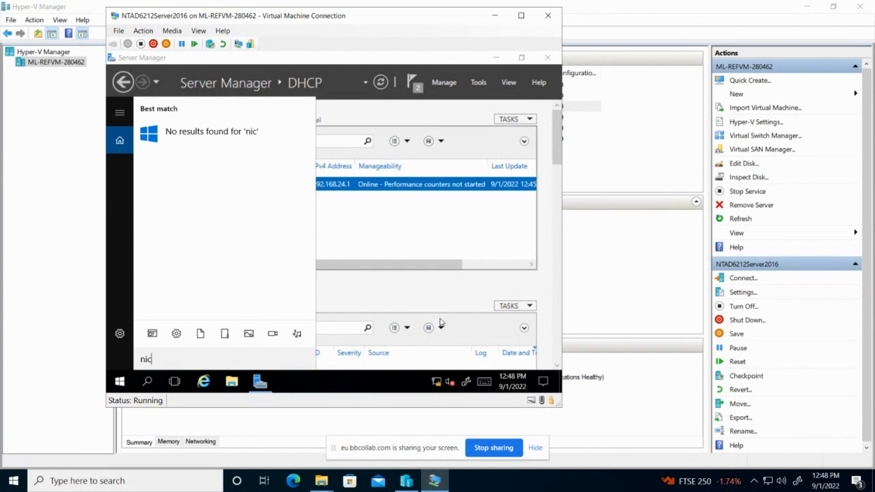
# Display the server's basic System information and allow the host PC to be discoverable on Network 2
pyautogui.click(121, 386)
pyautogui.rightClick(122, 386)
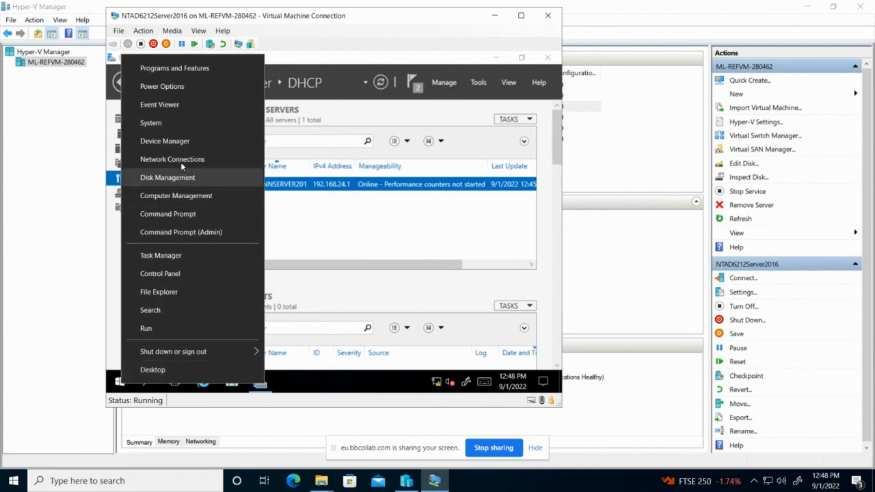
pyautogui.click(195, 127)
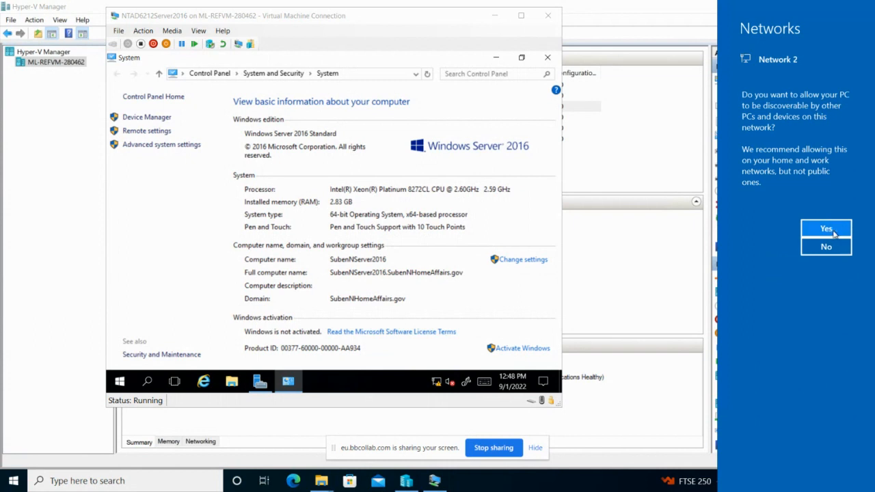
pyautogui.click(672, 228)
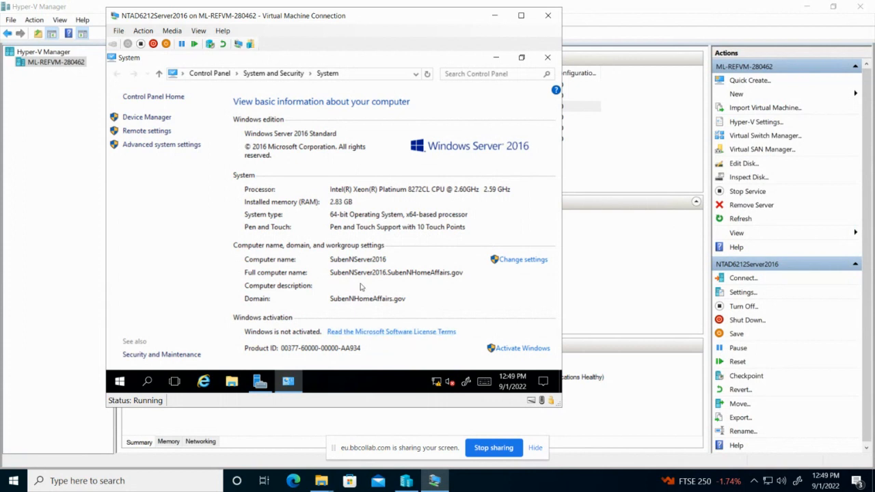
# Examine the advanced, hardware, computer name and remote settings in the server's System Properties, and close them without changes
pyautogui.click(141, 145)
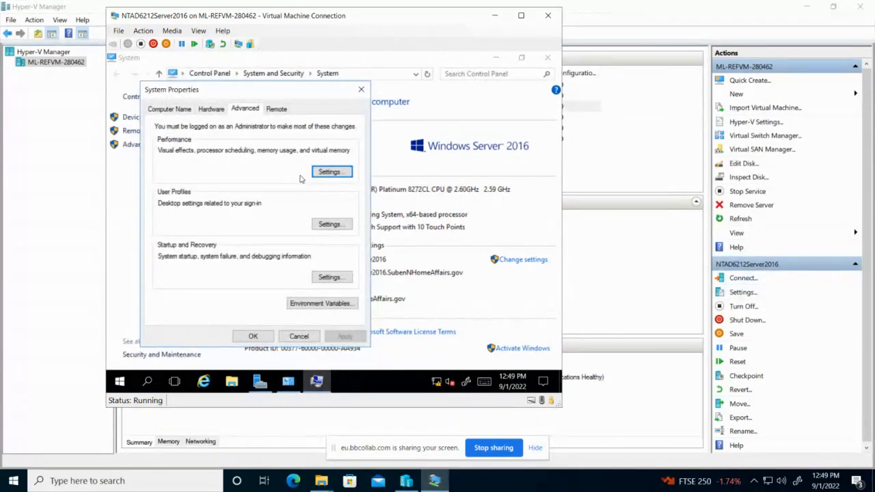
pyautogui.click(212, 110)
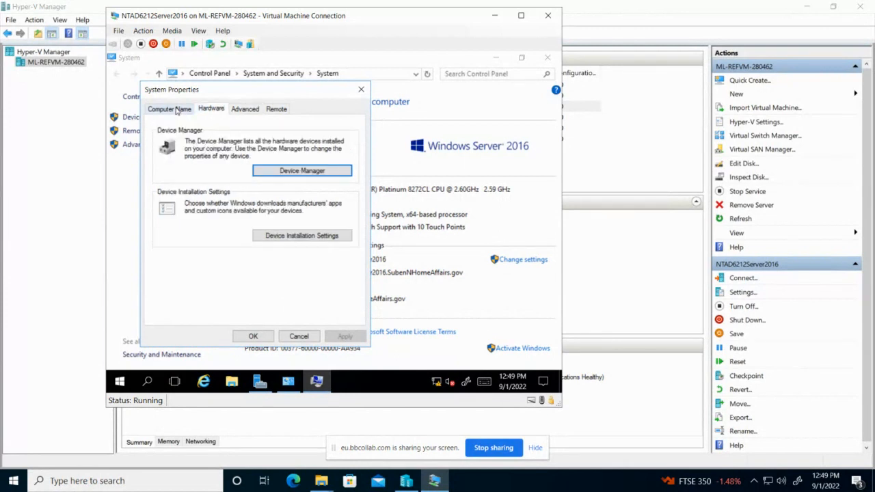
pyautogui.click(177, 110)
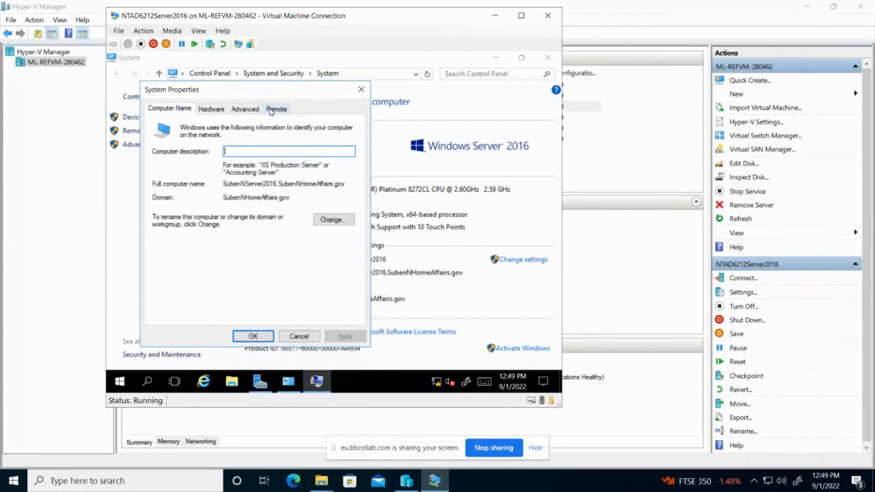
pyautogui.click(277, 111)
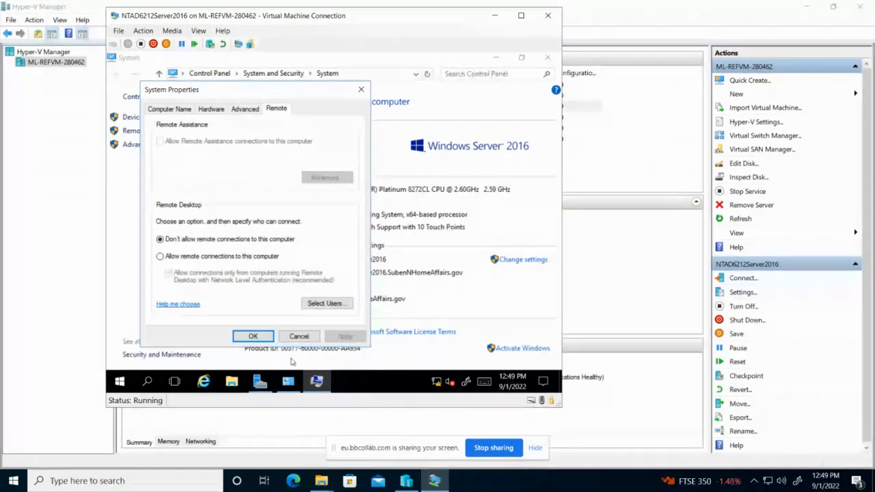
pyautogui.click(300, 337)
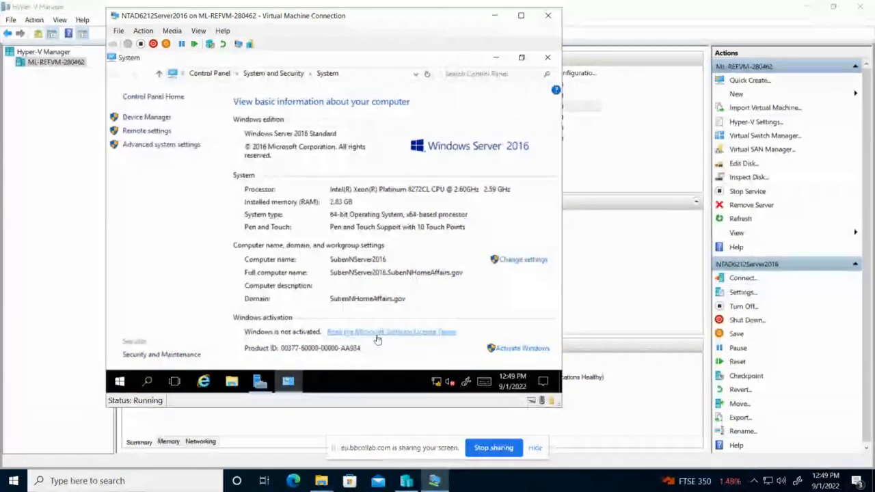
# Enlarge the virtual machine window and open the NIC Teaming configuration from Server Manager's local server properties
pyautogui.click(260, 381)
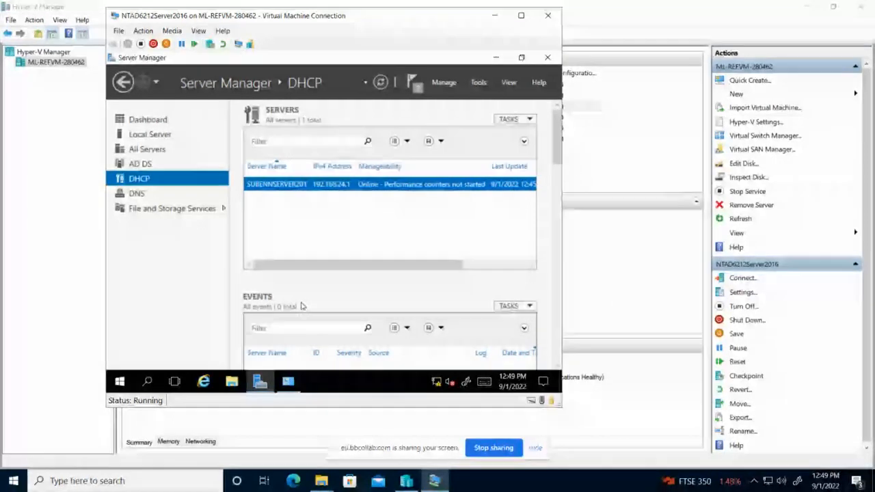
pyautogui.click(146, 119)
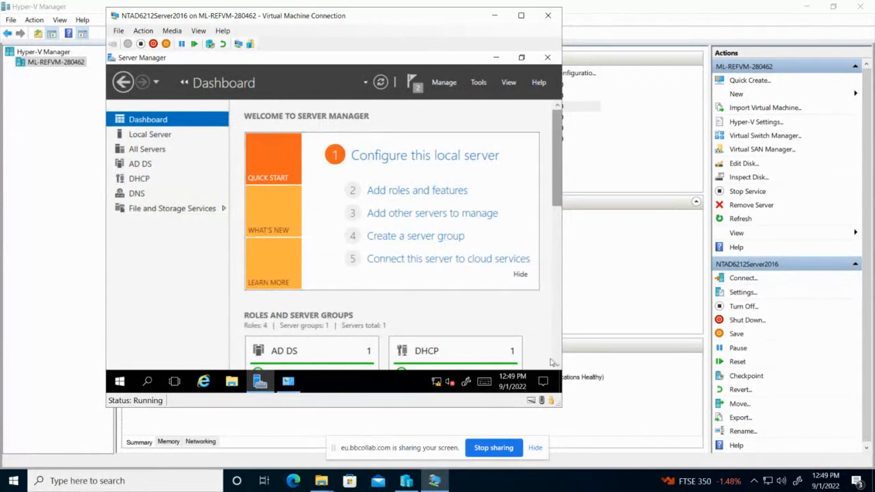
pyautogui.moveTo(562, 407); pyautogui.dragTo(661, 434)
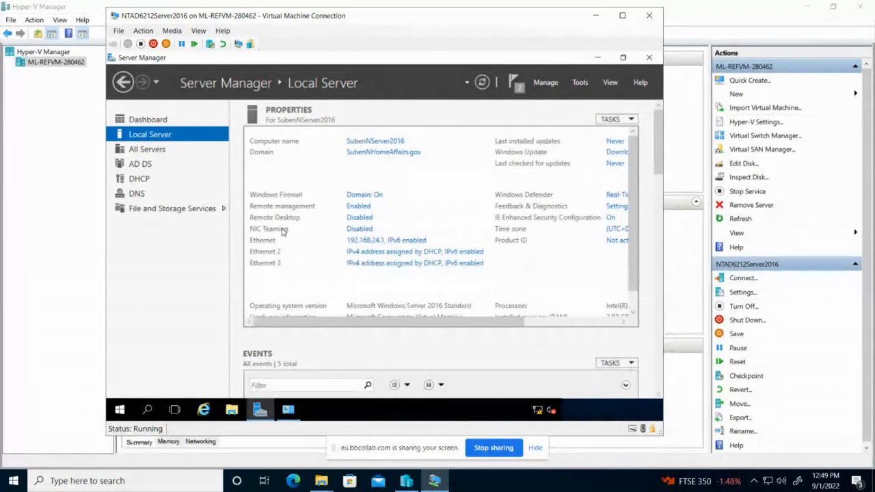
pyautogui.click(366, 232)
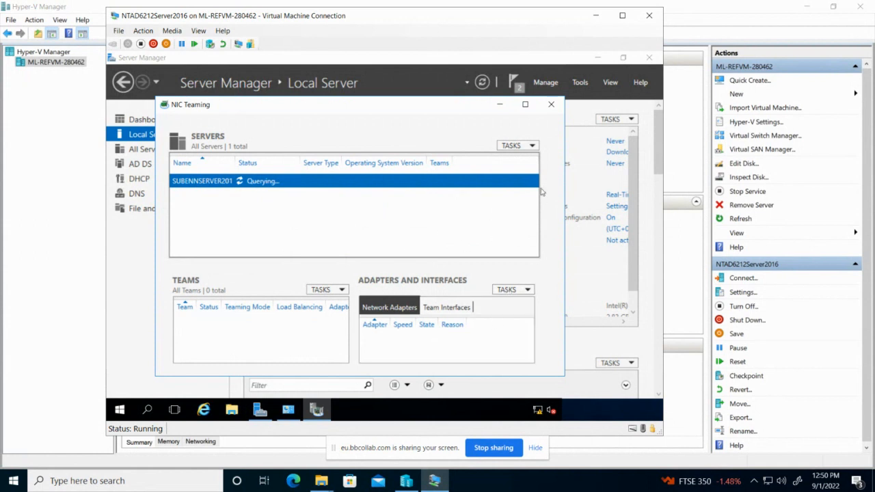
# Refresh all servers in NIC Teaming and maximize its window to show the full adapter list
pyautogui.click(532, 148)
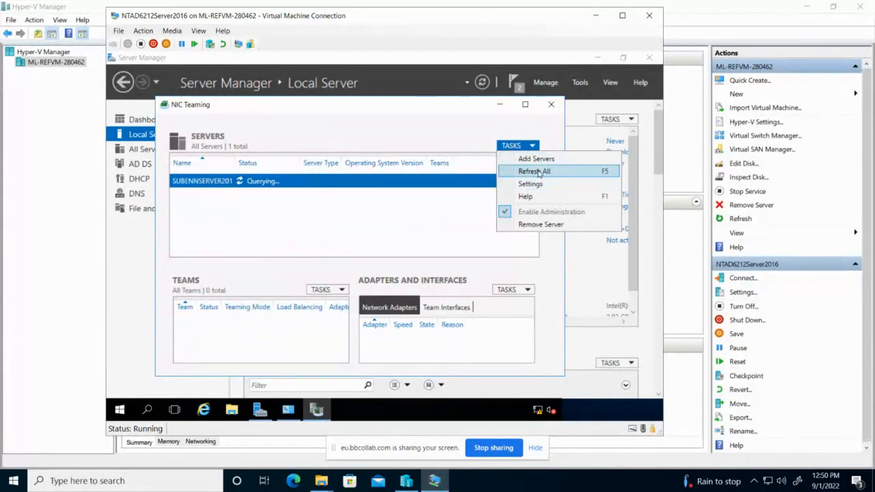
pyautogui.click(534, 171)
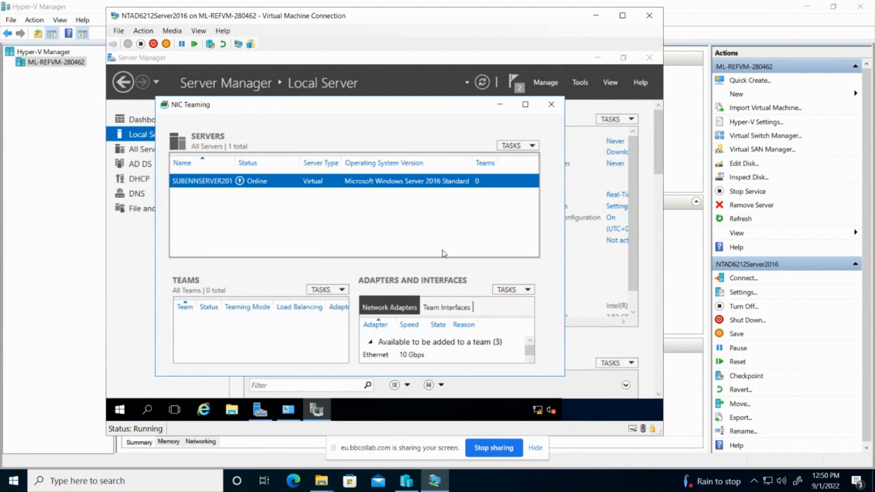
pyautogui.scroll(-1, 504, 324)
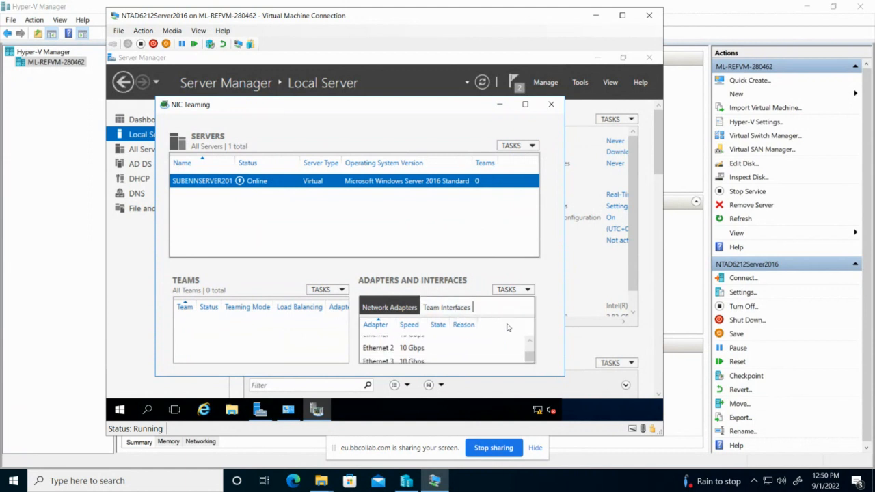
pyautogui.click(525, 104)
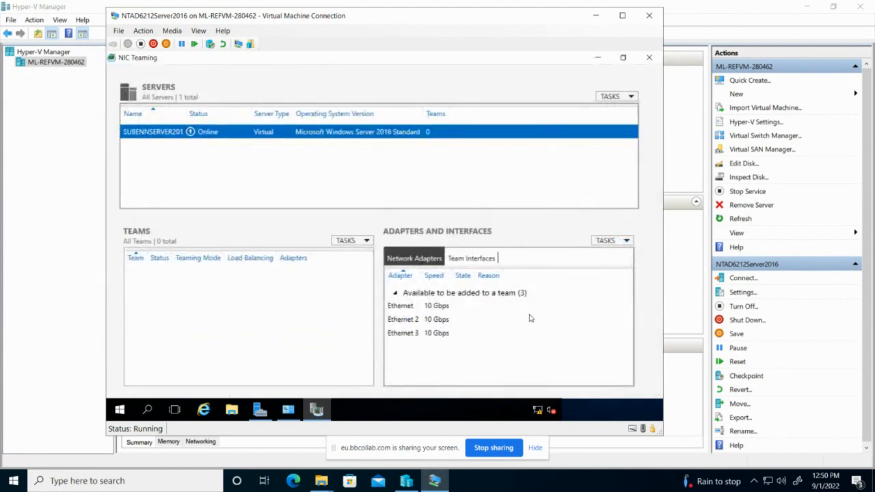
# Examine the Ethernet, Ethernet 2 and Ethernet 3 adapters available for teaming and the list of team interfaces
pyautogui.click(441, 308)
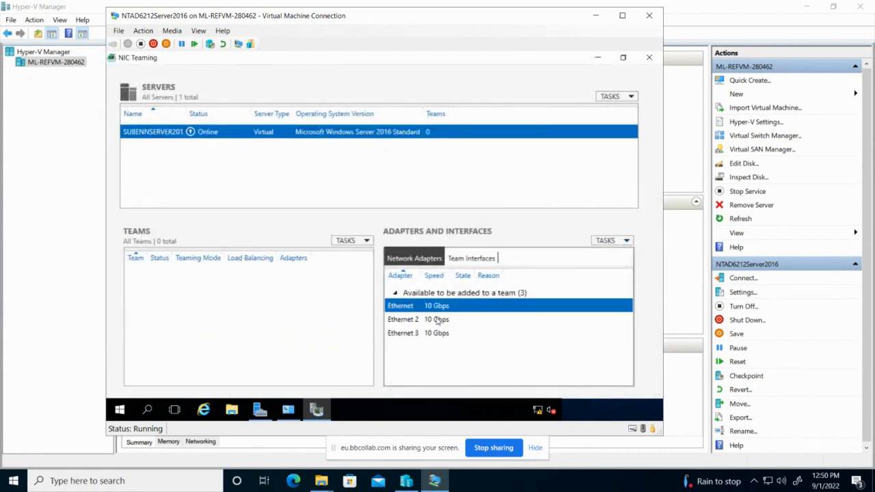
pyautogui.click(440, 322)
pyautogui.click(440, 334)
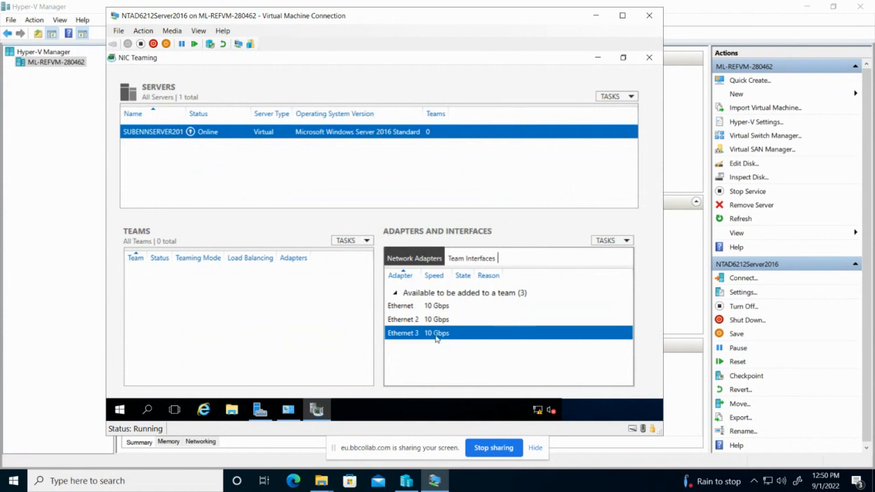
pyautogui.click(479, 259)
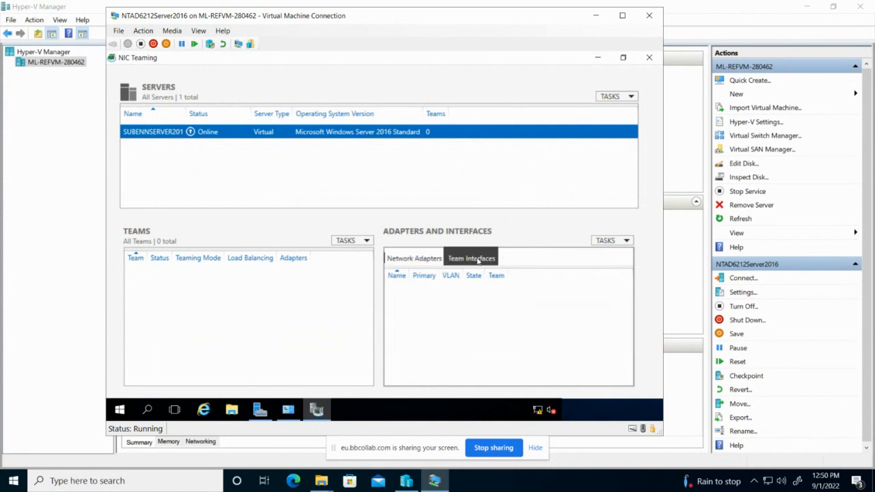
pyautogui.click(413, 261)
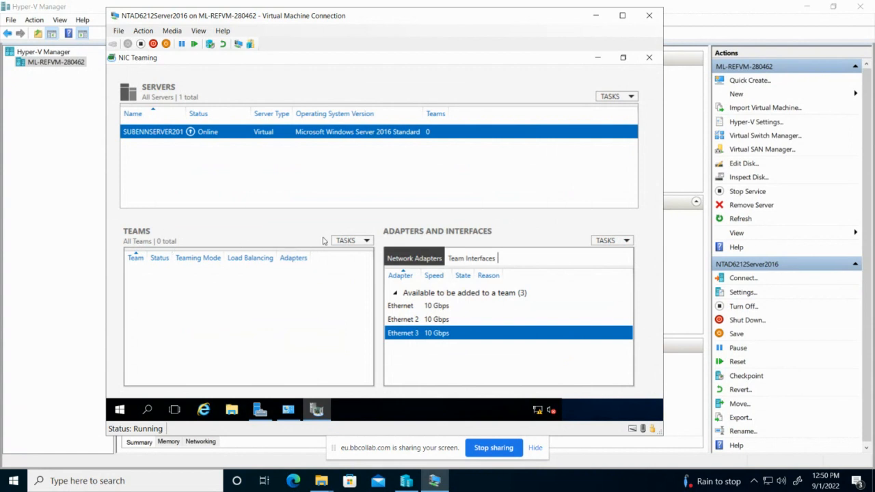
# Start a new NIC team with Ethernet, Ethernet 2 and Ethernet 3 as its member adapters
pyautogui.click(360, 242)
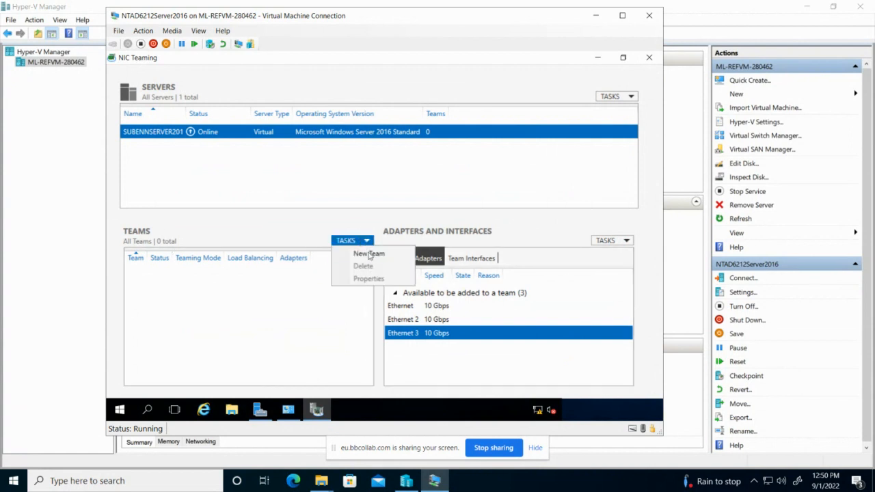
pyautogui.click(374, 256)
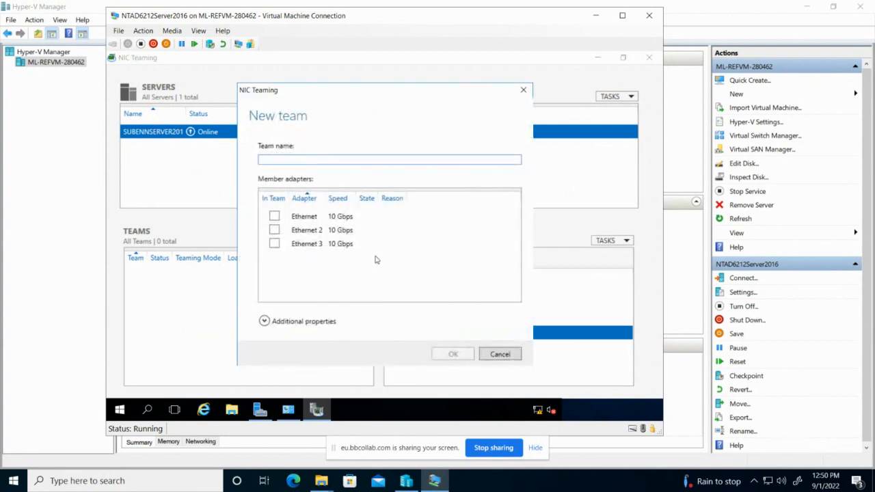
pyautogui.click(274, 216)
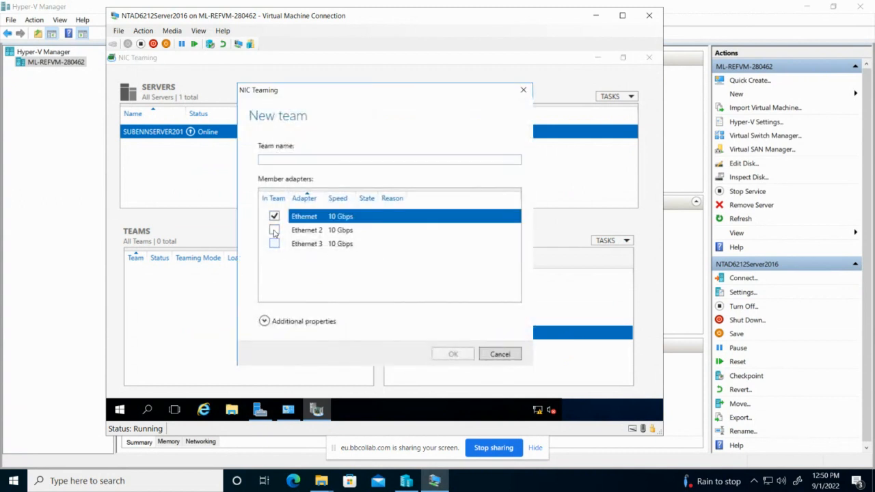
pyautogui.click(275, 231)
pyautogui.click(274, 243)
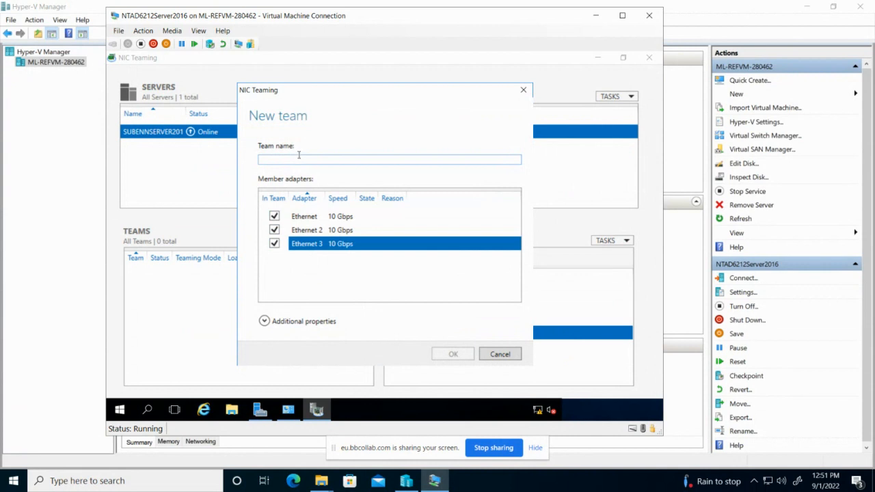
# Name the team with the owner's first name followed by "Nic Team", expand its additional properties and create the team
pyautogui.click(298, 157)
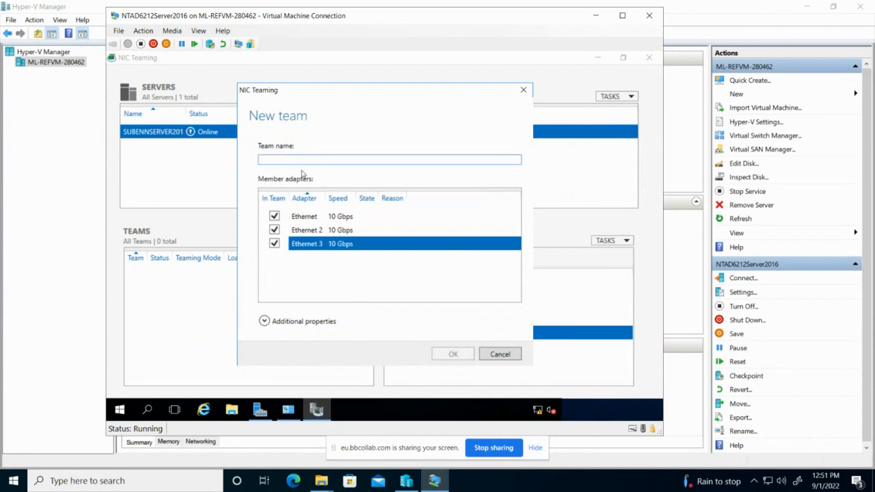
pyautogui.write('Suiben Nic')
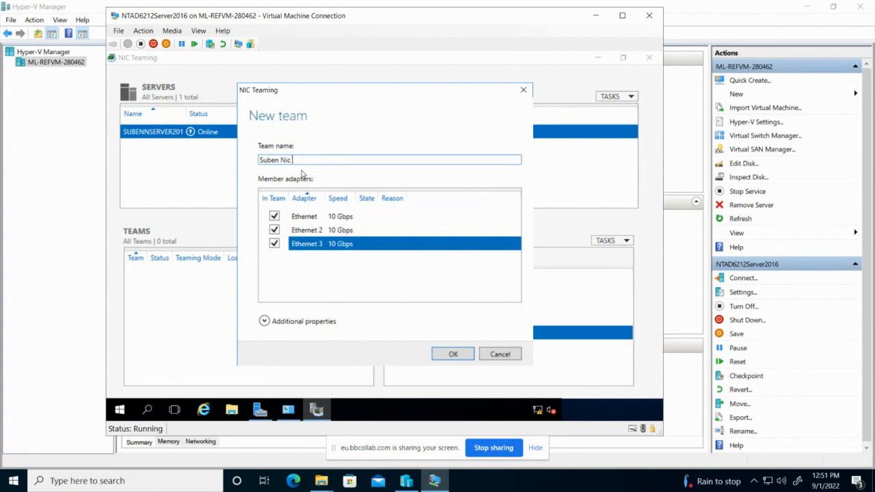
pyautogui.write('Team')
pyautogui.click(264, 322)
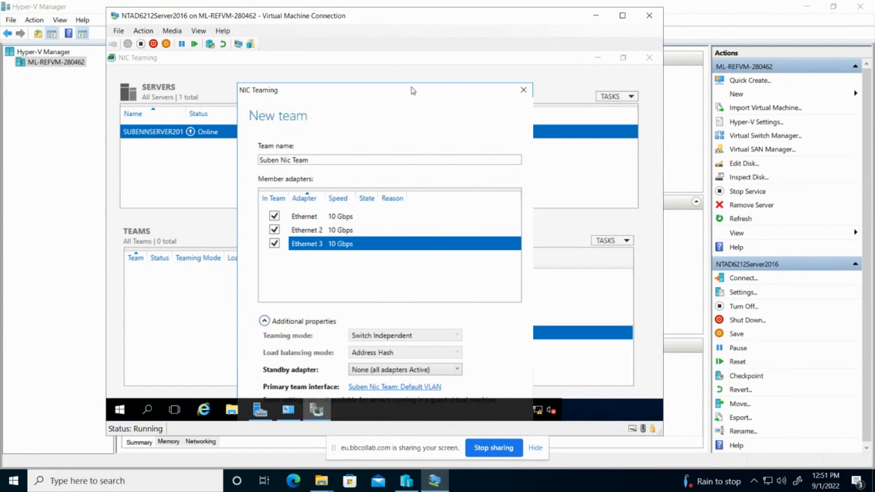
pyautogui.moveTo(412, 91); pyautogui.dragTo(411, 59)
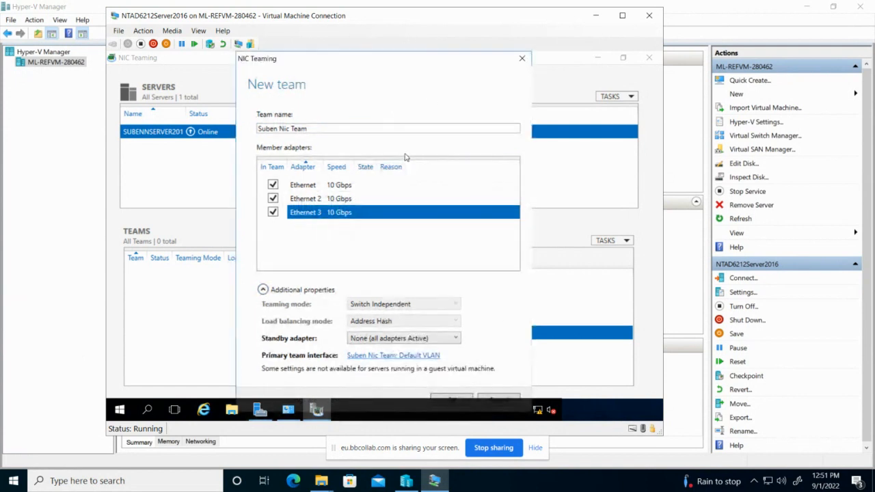
pyautogui.click(451, 401)
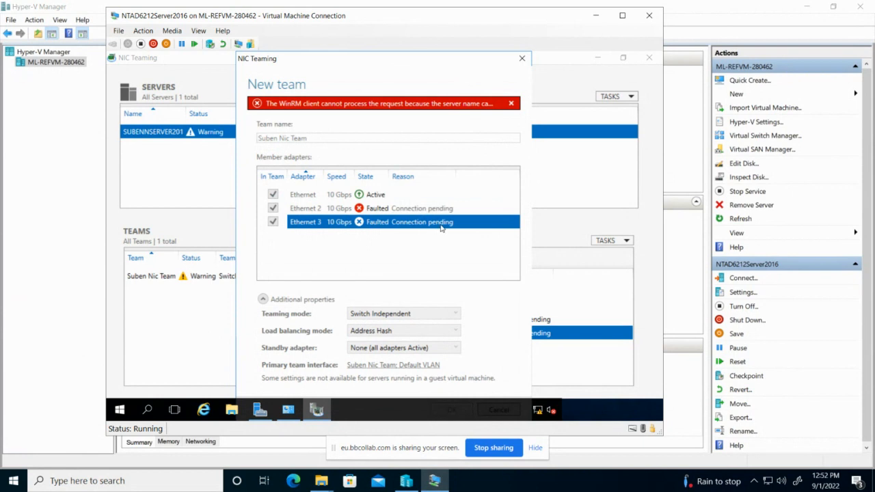
# Open the new team connection's Internet Protocol Version 4 (TCP/IPv4) properties through the server's Network and Sharing Center
pyautogui.click(539, 412)
pyautogui.rightClick(541, 413)
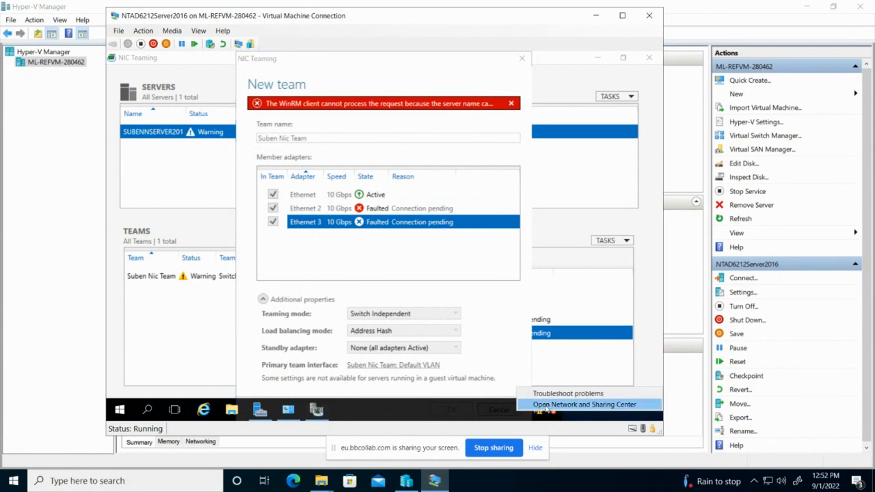
pyautogui.click(550, 409)
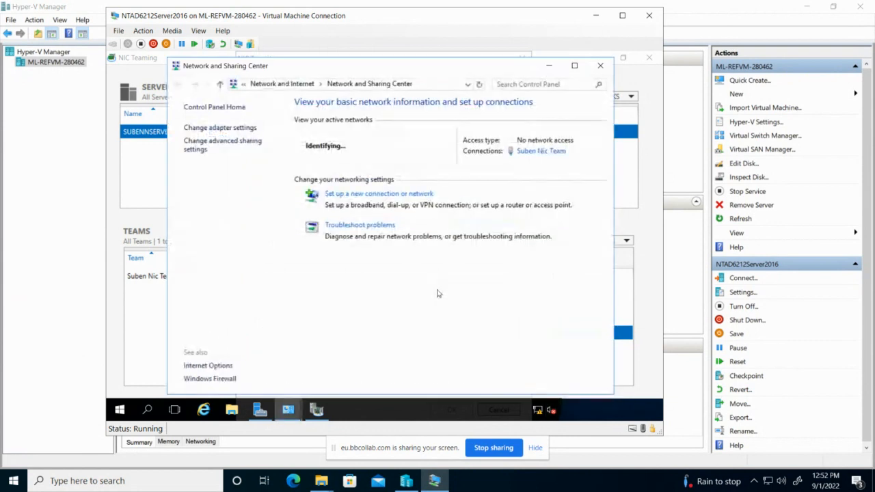
pyautogui.click(541, 151)
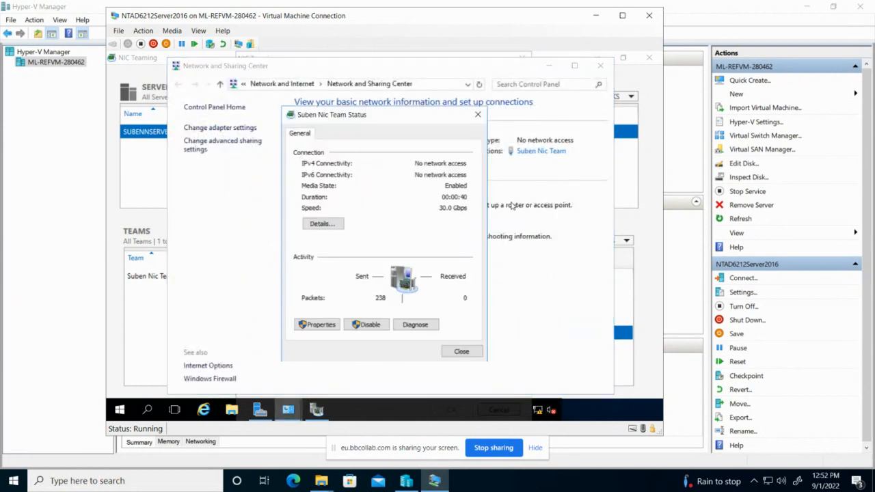
pyautogui.click(334, 324)
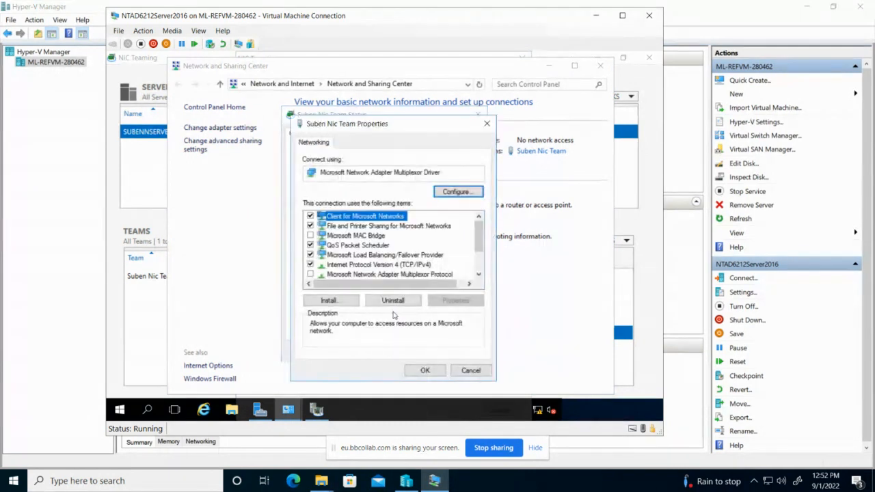
pyautogui.click(409, 265)
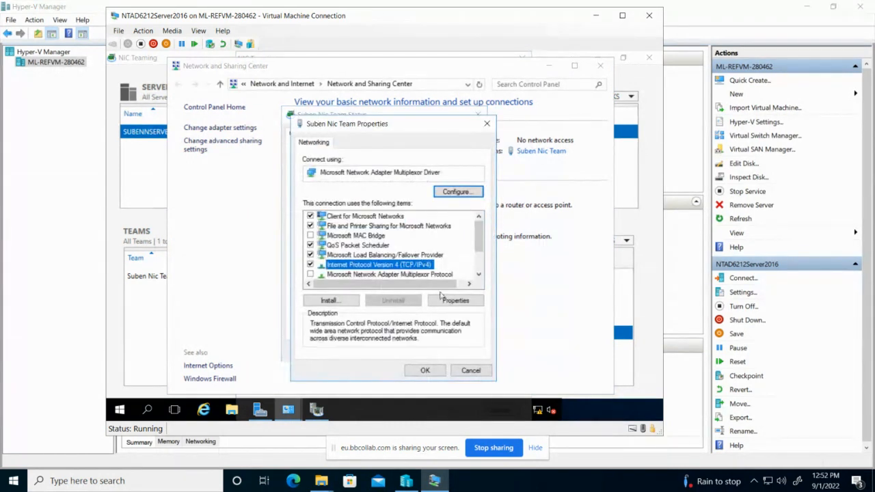
pyautogui.click(456, 301)
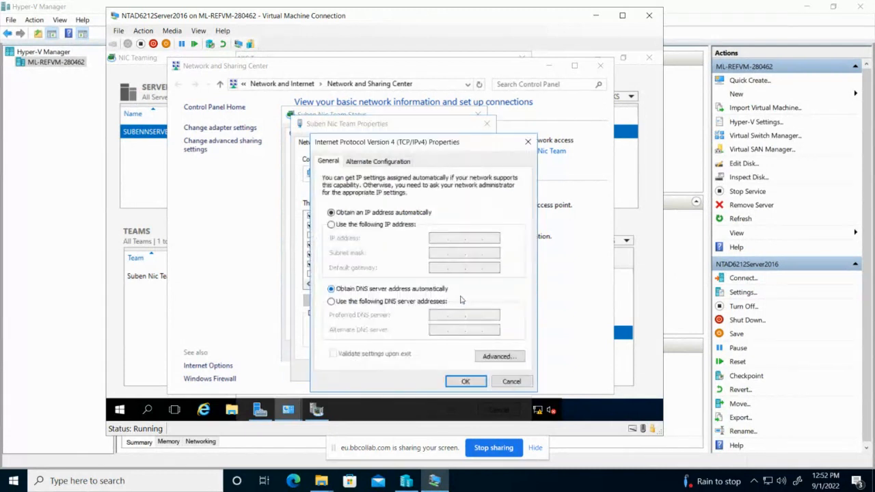
# Assign the team connection the static IP address 192.168.24.1 with subnet mask 255.255.255.0, leaving the DNS servers blank
pyautogui.click(395, 225)
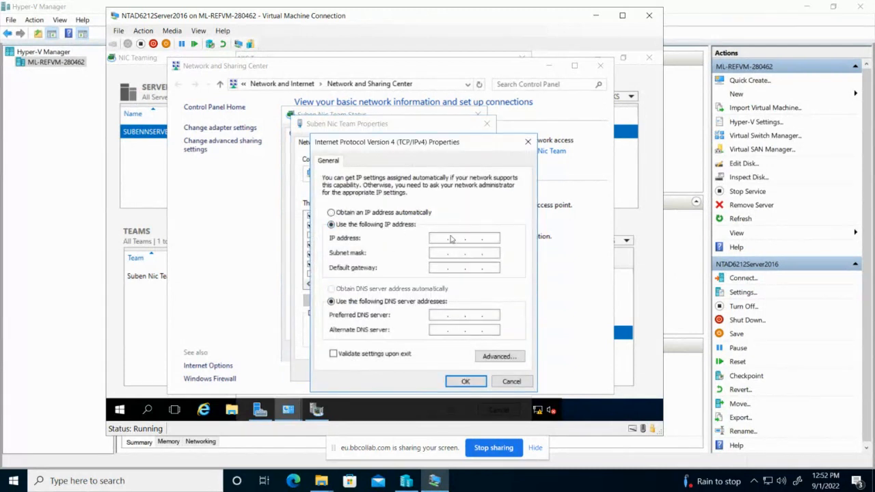
pyautogui.click(441, 236)
pyautogui.write('192 . 168 . 24 . 1')
pyautogui.click(488, 253)
pyautogui.click(439, 317)
pyautogui.click(476, 381)
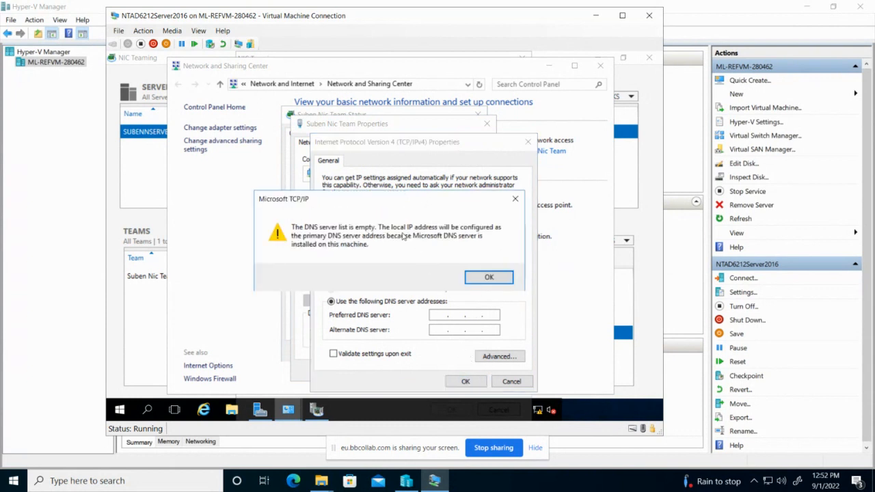
pyautogui.click(490, 277)
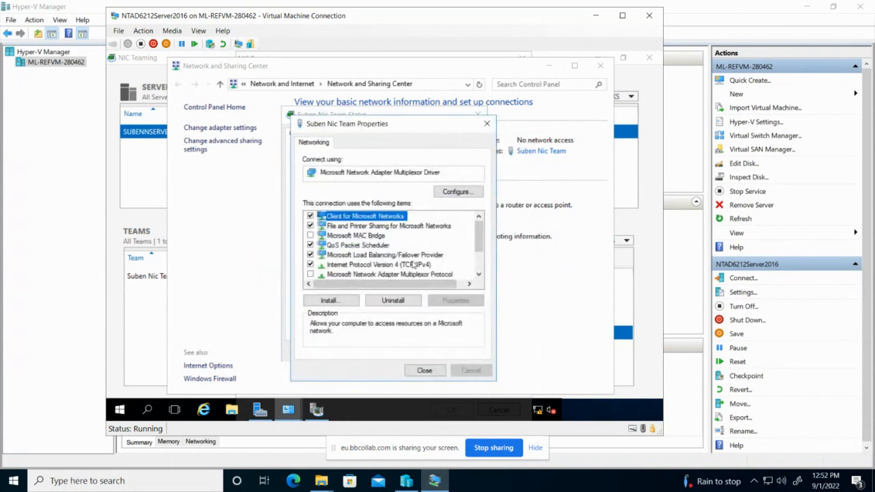
# Set the team connection's preferred DNS server to 192.168.24.1 and close its properties and status windows
pyautogui.click(413, 264)
pyautogui.click(456, 301)
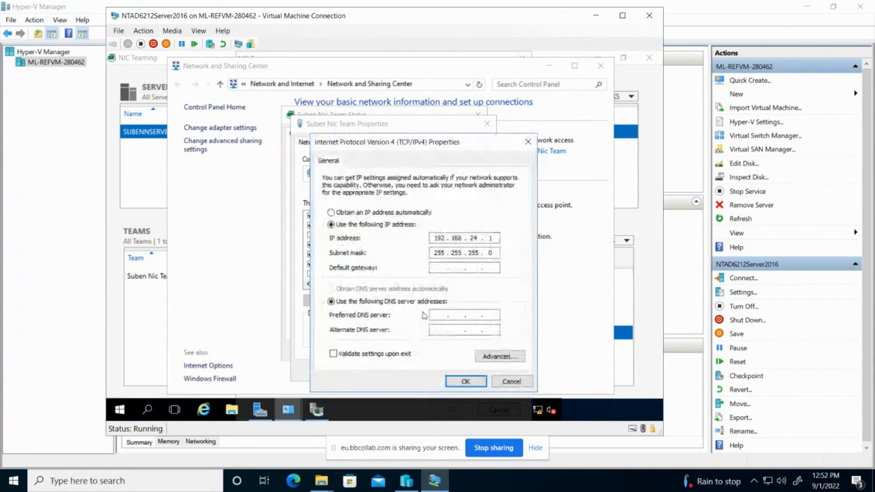
pyautogui.click(433, 314)
pyautogui.write('192 . 168 . ')
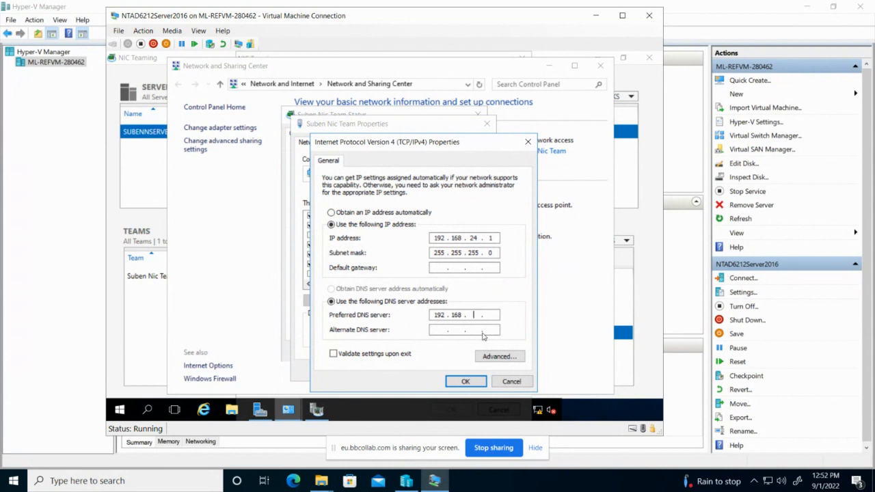
pyautogui.write('24 . 1')
pyautogui.click(466, 383)
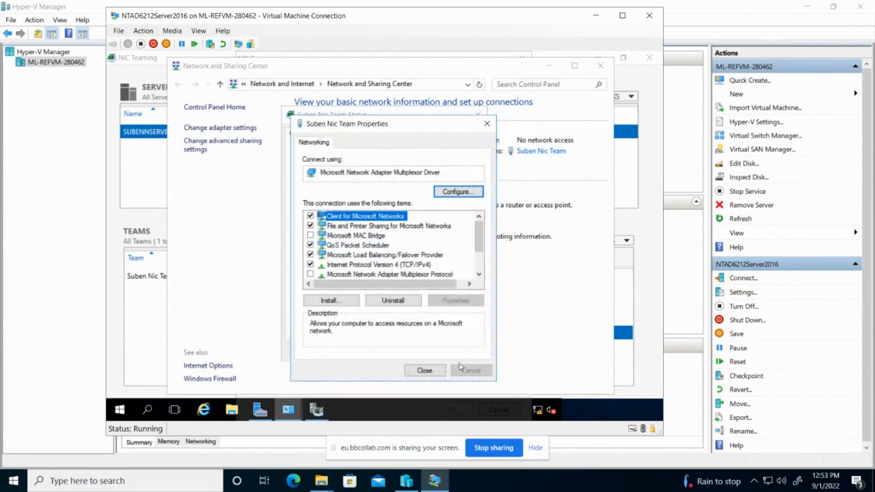
pyautogui.click(425, 371)
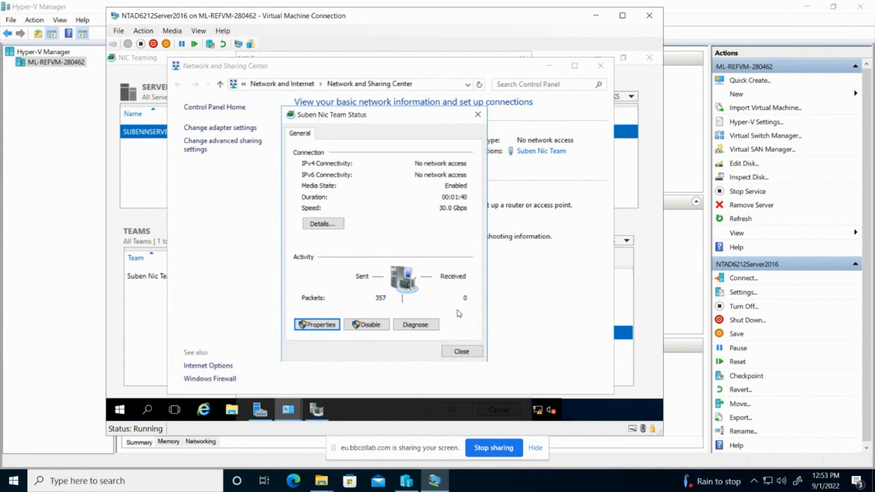
pyautogui.click(461, 352)
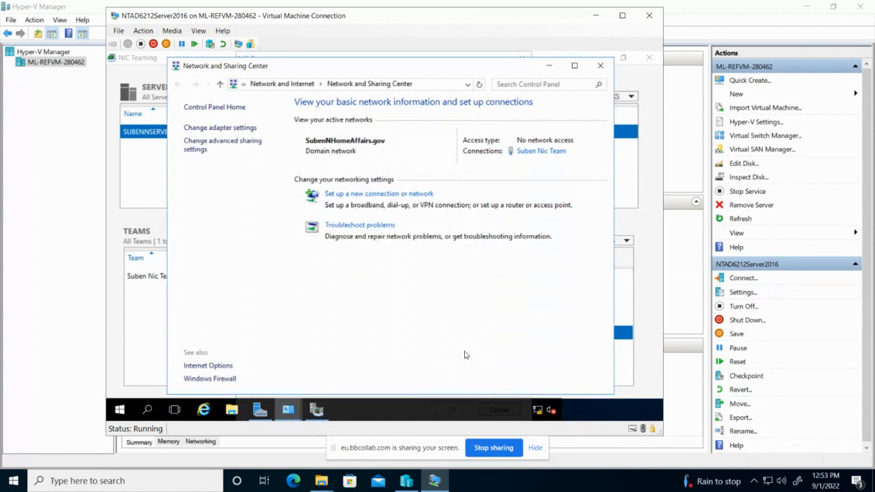
# Review the team connection's status and properties again without changes, and close Network and Sharing Center
pyautogui.click(535, 152)
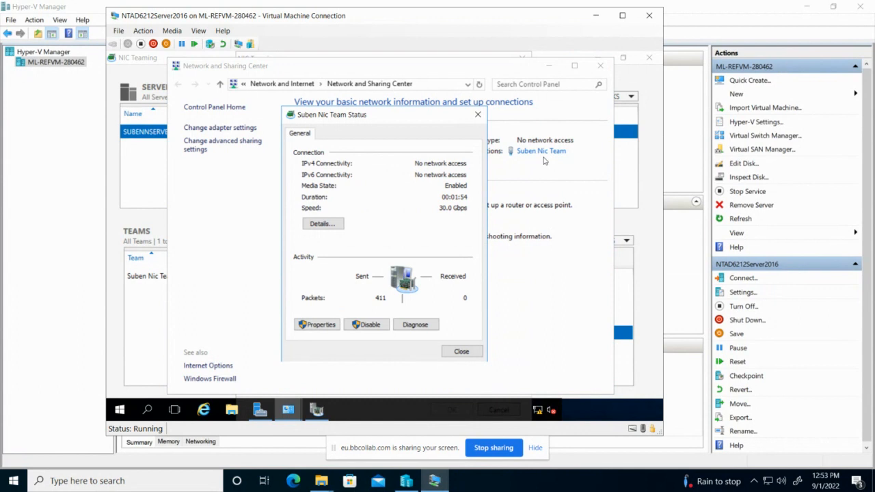
pyautogui.click(318, 324)
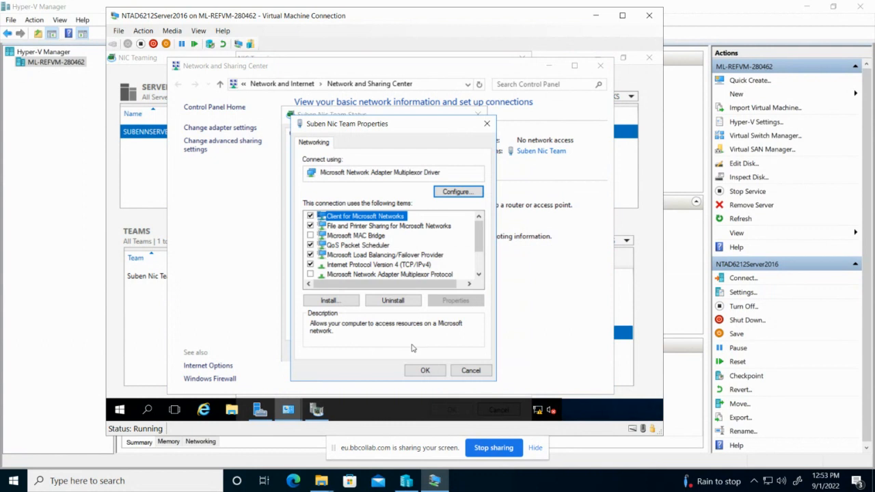
pyautogui.click(425, 371)
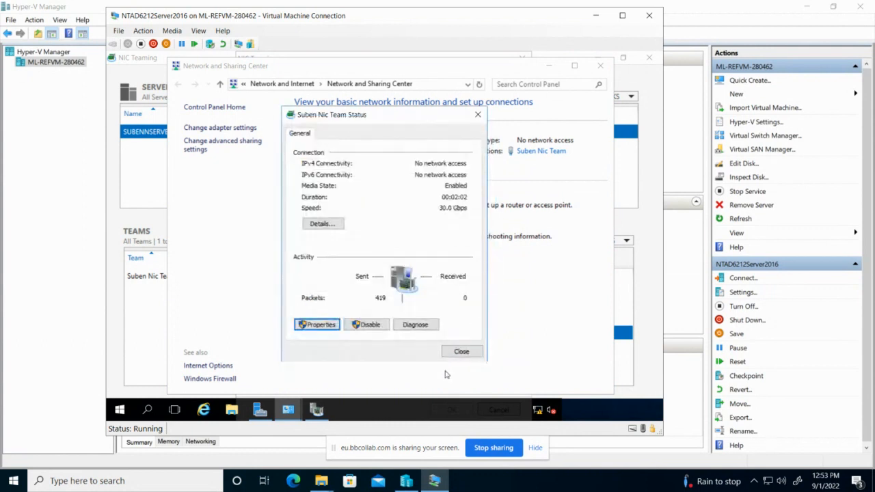
pyautogui.click(463, 352)
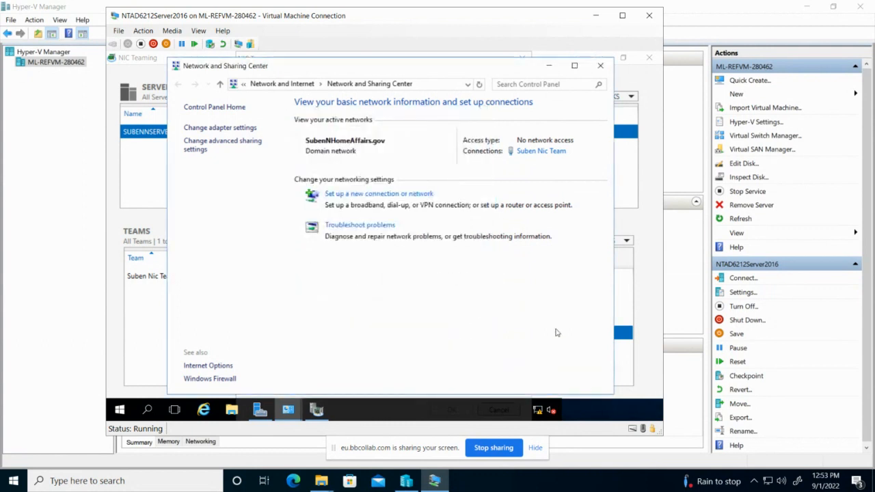
pyautogui.click(601, 66)
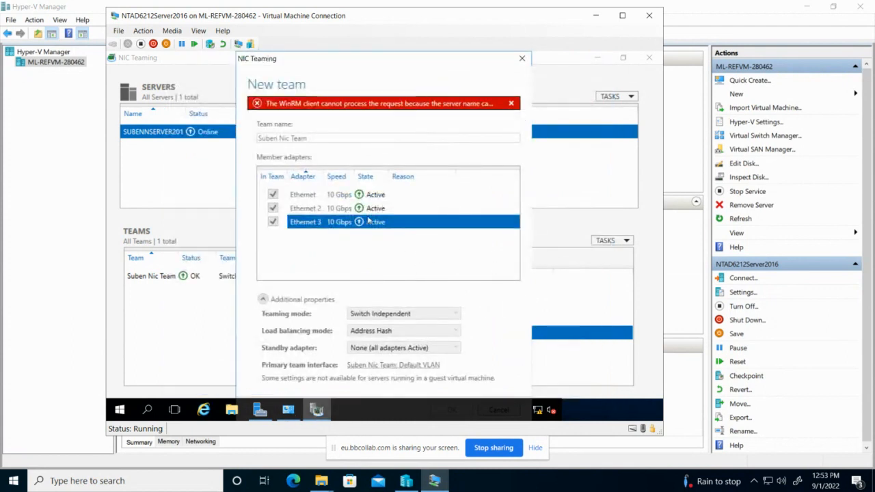
# Close the New team dialog and restore the full-screen remote desktop session to a smaller window
pyautogui.click(523, 60)
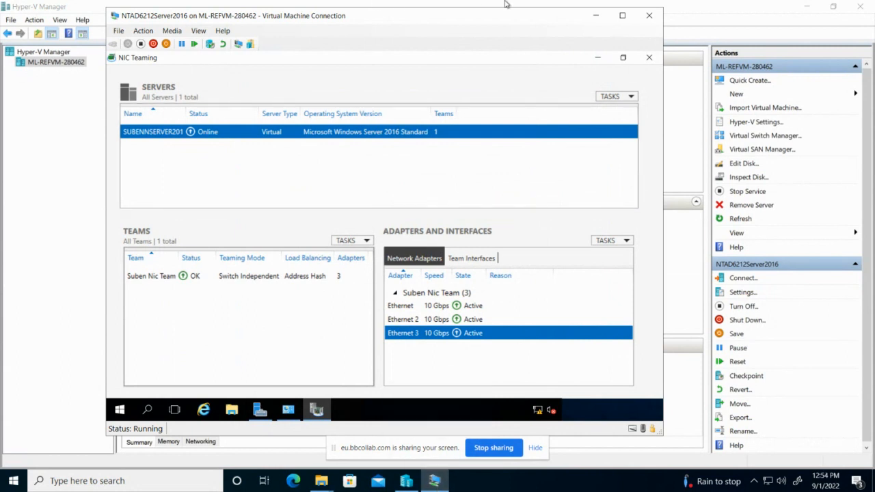
pyautogui.moveTo(506, 4)
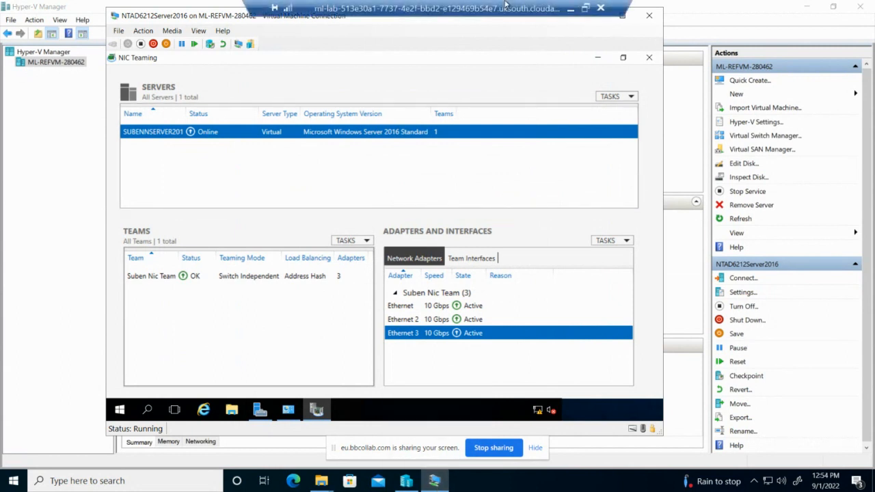
pyautogui.click(587, 7)
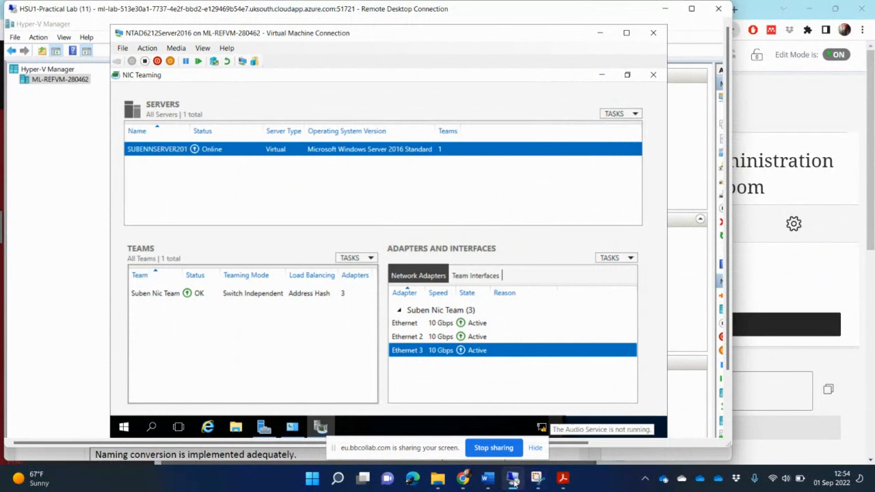
# Switch to Snipping Tool and capture a rectangular snip of the NTAD6212Server2016 virtual machine window showing NIC Teaming
pyautogui.click(537, 478)
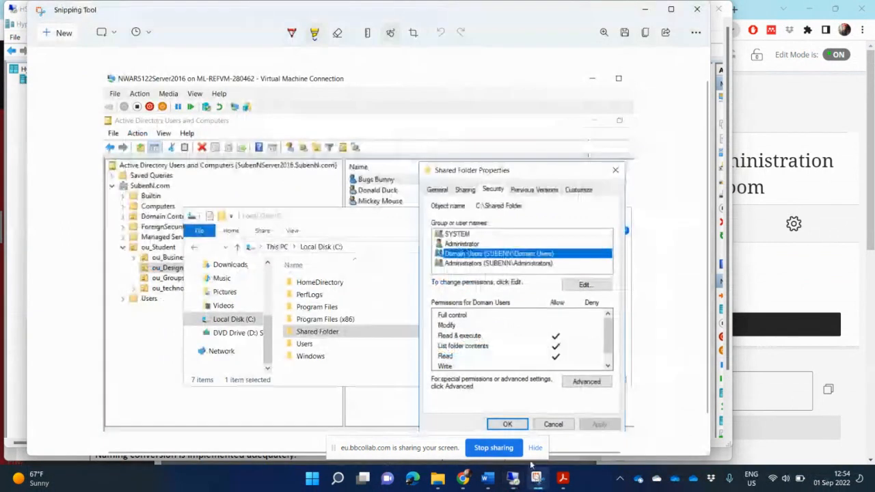
pyautogui.click(60, 36)
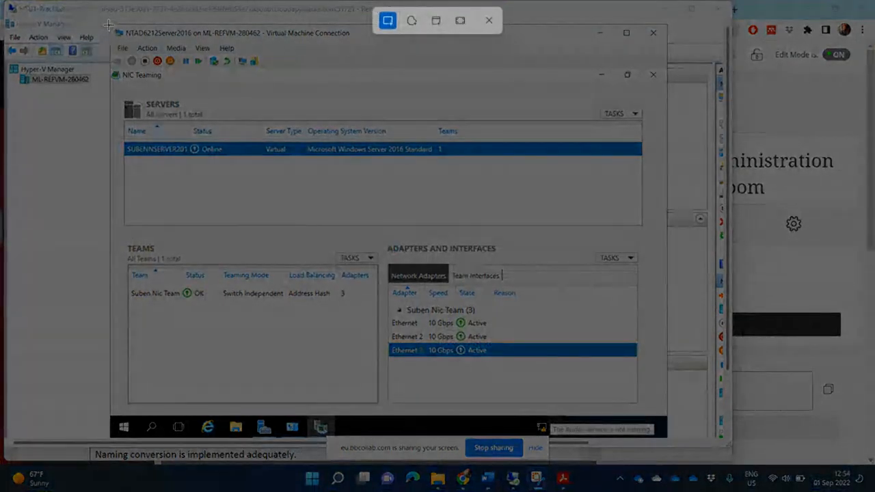
pyautogui.moveTo(108, 26); pyautogui.dragTo(672, 407)
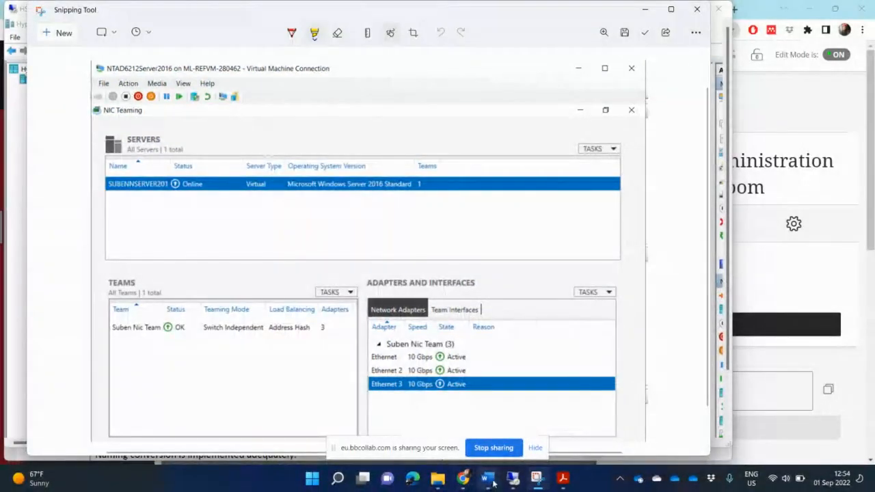
# Switch to the NTAD6212 assignment in Word and paste the NIC Teaming snip on a new line before the Activity Three heading
pyautogui.moveTo(491, 481)
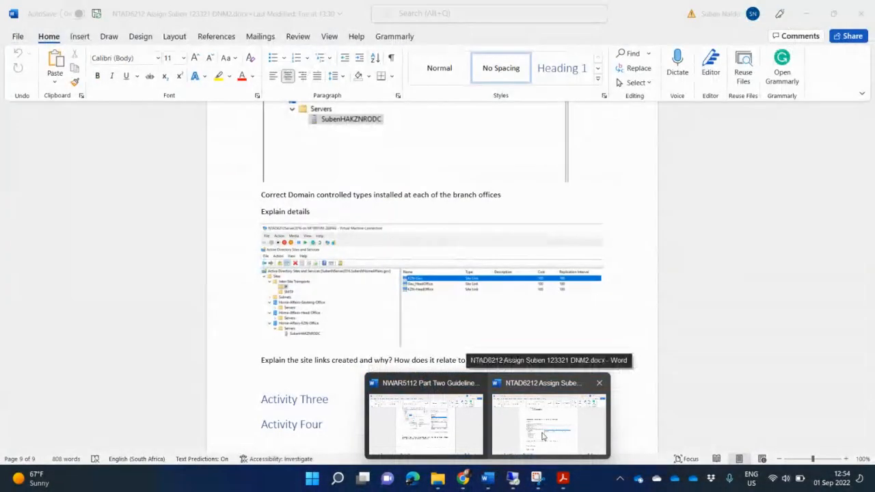
pyautogui.click(543, 433)
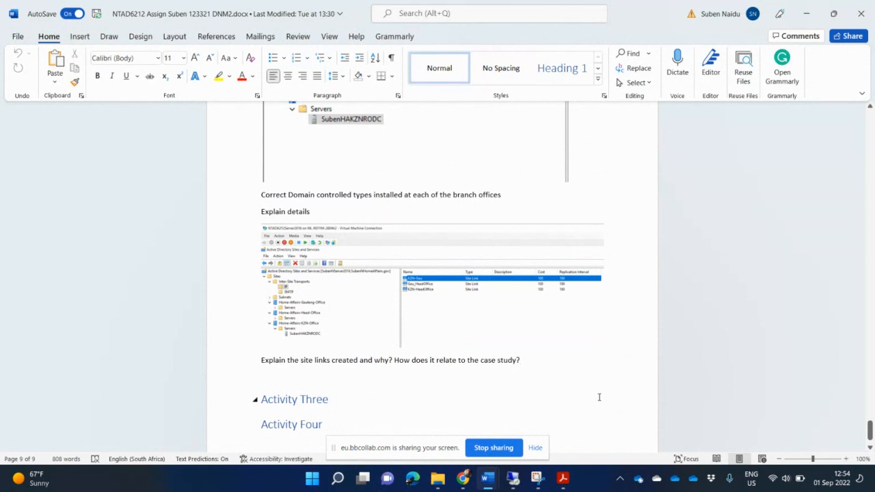
pyautogui.press('Return')
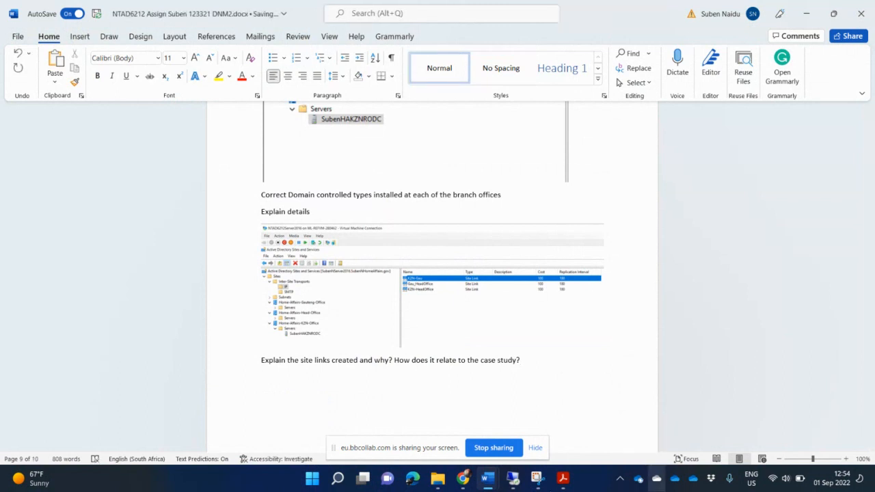
pyautogui.moveTo(567, 480)
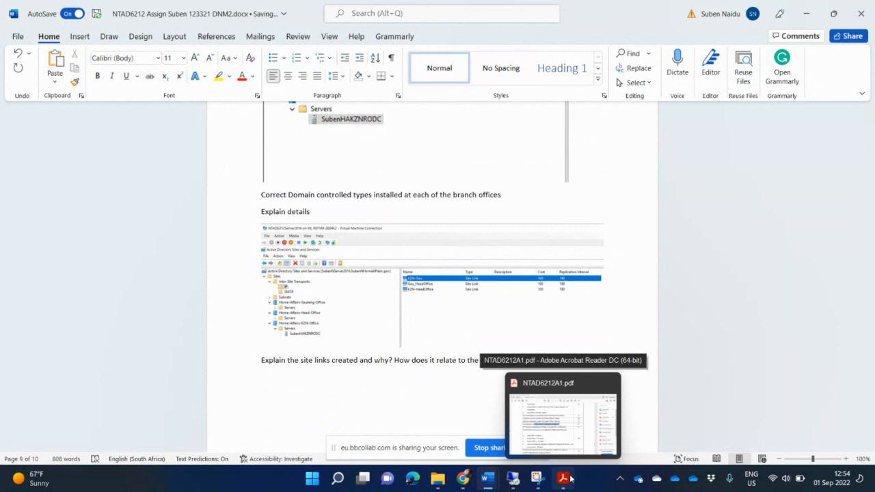
pyautogui.hotkey('ctrl', 'v')
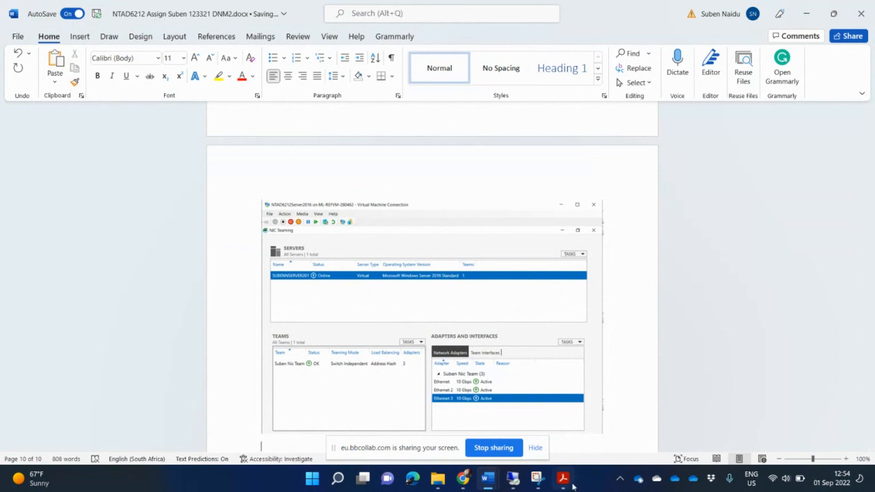
# Copy the criteria from the Head Office client machine row through NIC teaming from NTAD6212A1.pdf into Word as text only, below the site links question
pyautogui.moveTo(573, 486)
pyautogui.click(565, 417)
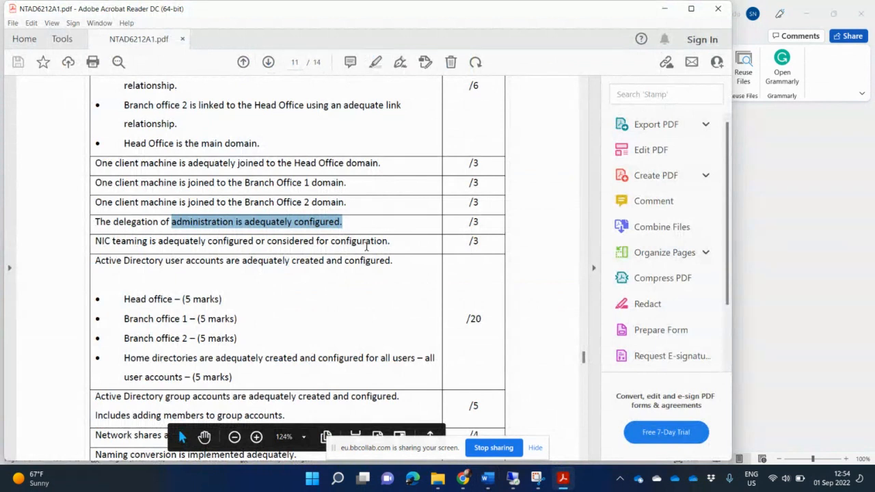
pyautogui.moveTo(390, 242); pyautogui.dragTo(99, 165)
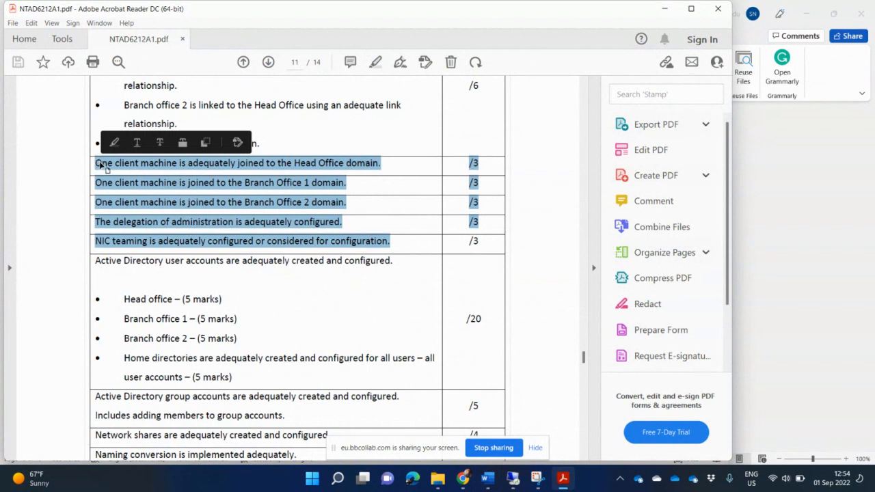
pyautogui.hotkey('alt', 'Tab')
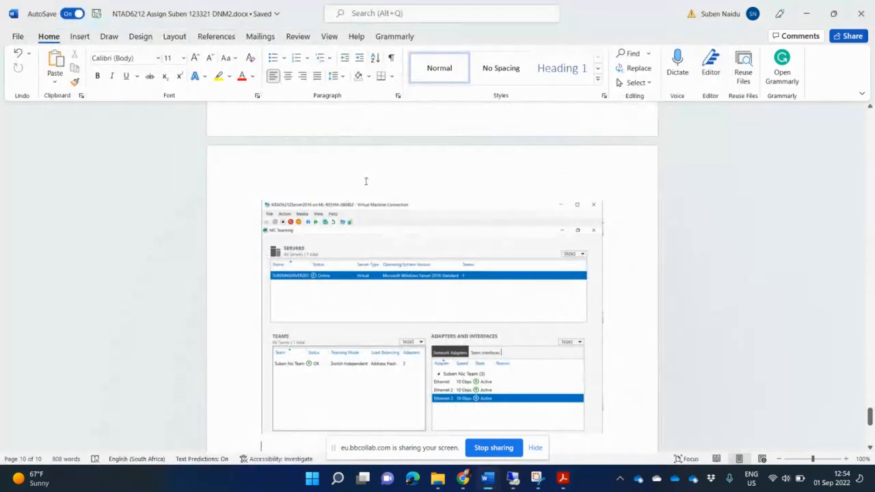
pyautogui.click(463, 204)
pyautogui.scroll(5, 621, 170)
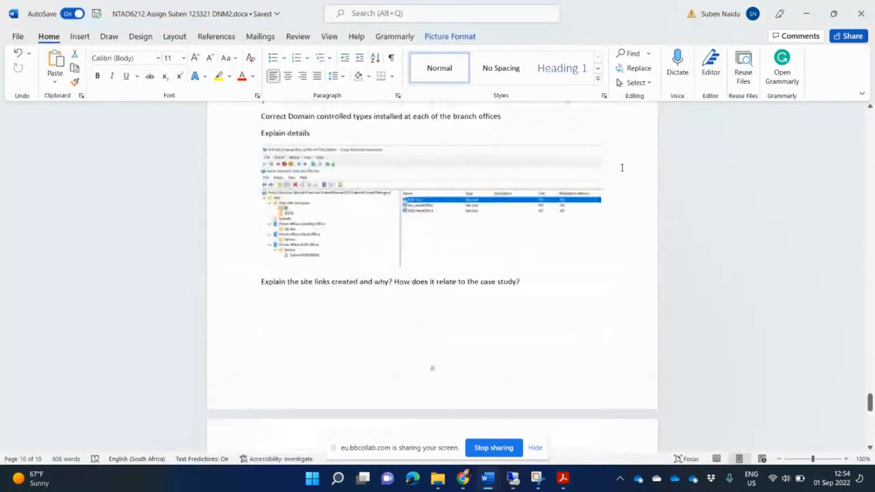
pyautogui.click(558, 289)
pyautogui.press('Down')
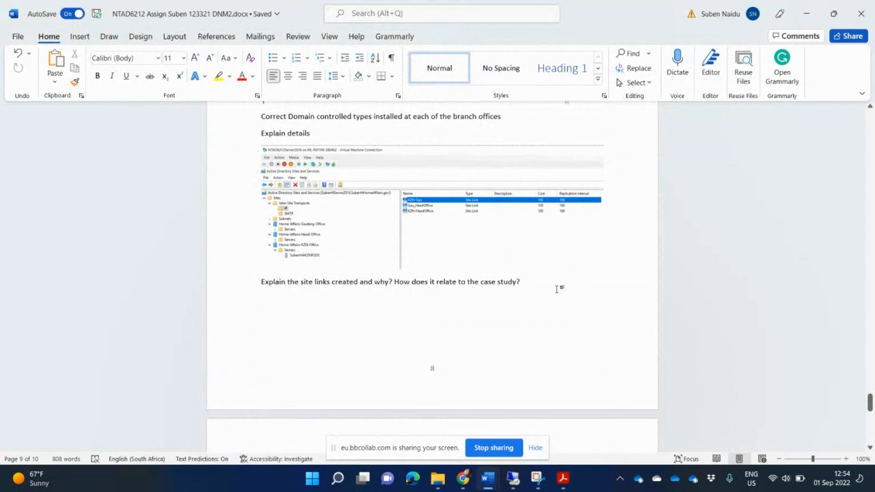
pyautogui.write('One client machine is adequately joined to the Head Office domain.\t/3 One client machine is joined to the Branch Office 1 domain.\t/3 One client machine is joined to the Branch Office 2 domain.\t/3 The delegation of administration is adequately configured.\t/3 NIC teaming is adequately configured or considered for configuration.')
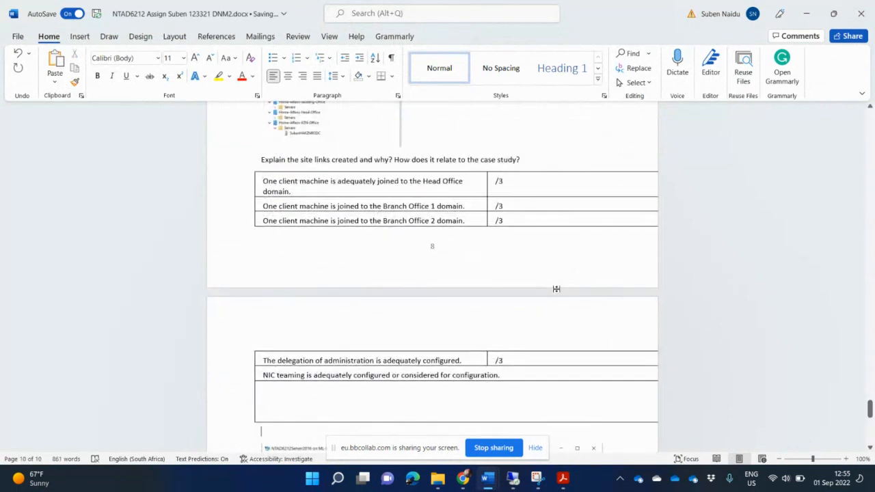
pyautogui.hotkey('ctrl', 'z')
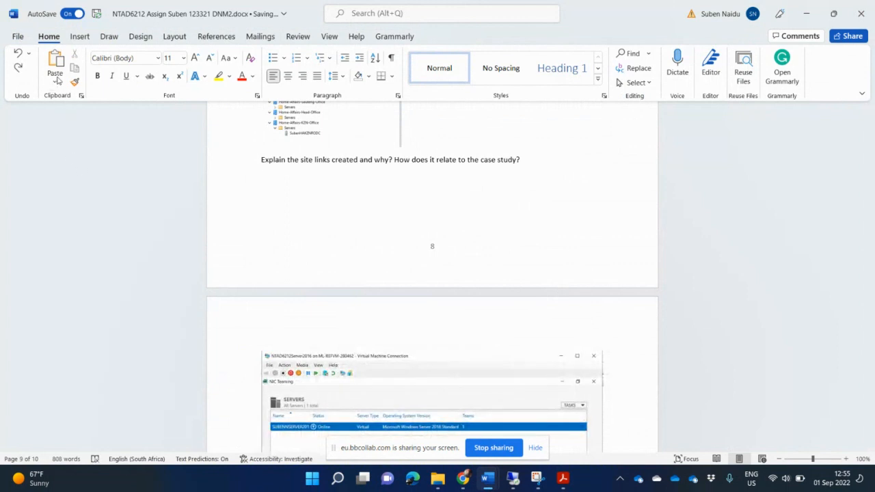
pyautogui.click(55, 81)
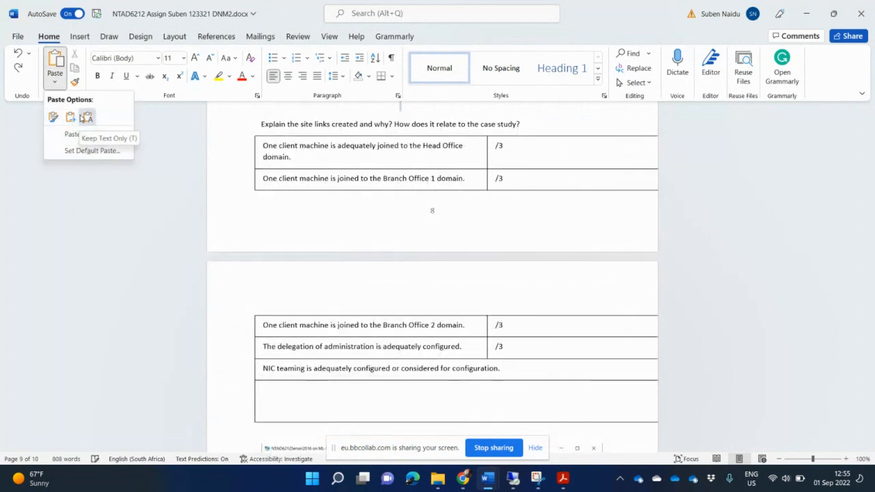
pyautogui.click(85, 117)
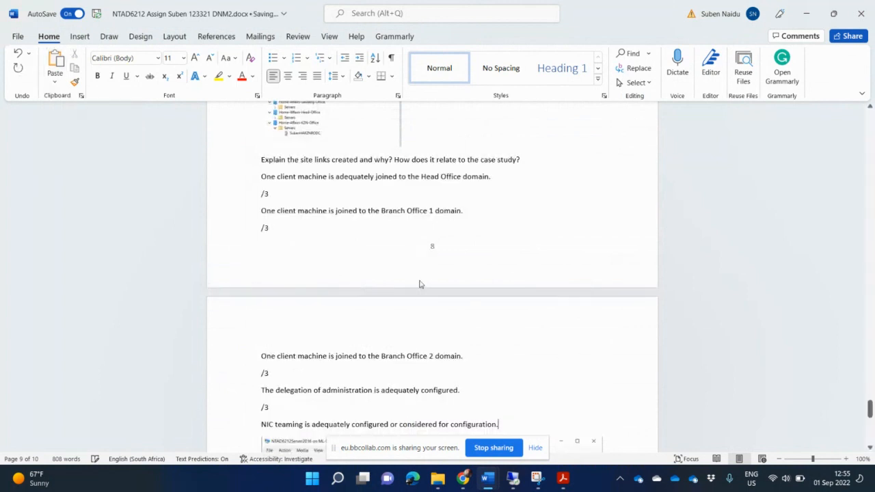
# Add blank lines between the NIC Teaming screenshot and the Activity Three heading
pyautogui.scroll(-5, 445, 237)
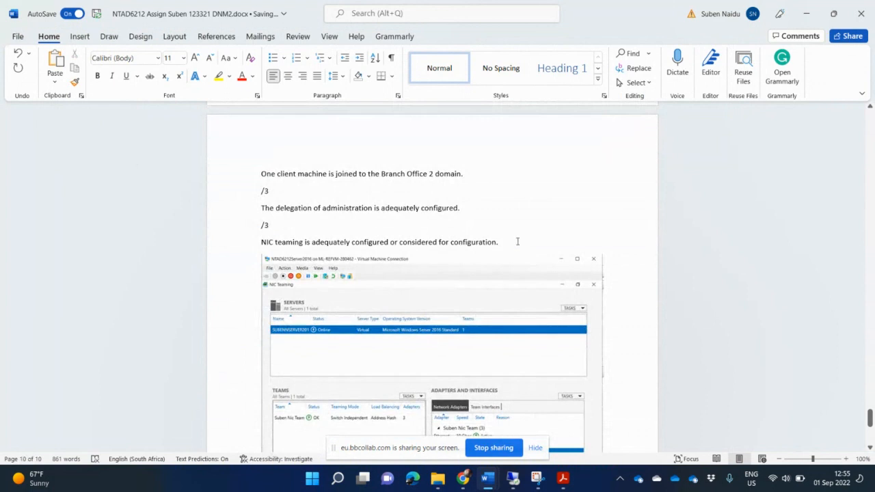
pyautogui.scroll(-5, 596, 297)
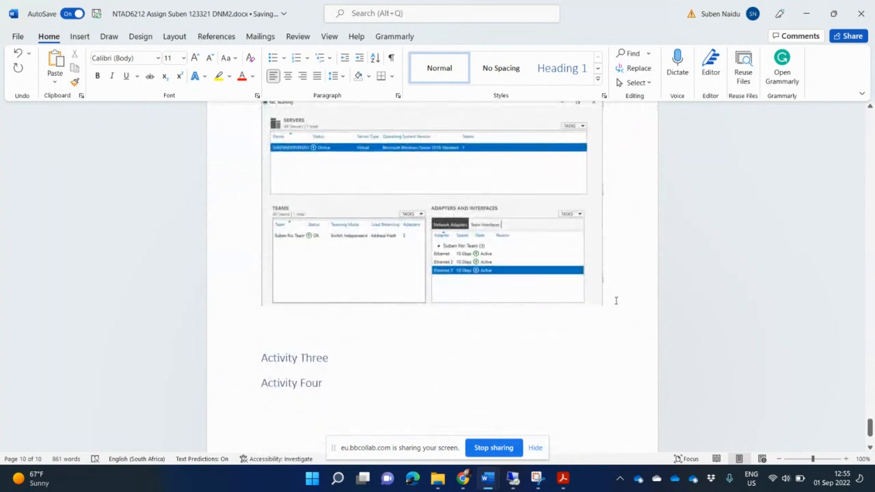
pyautogui.press('Return')
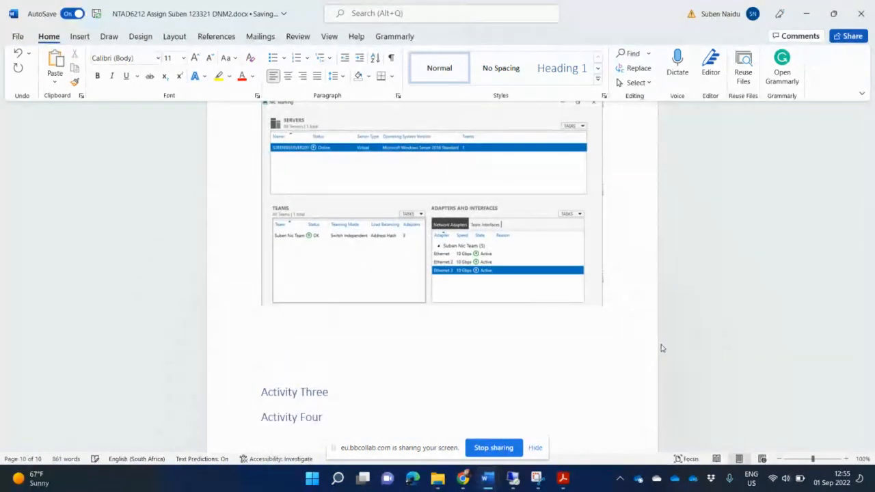
# Copy the PDF criteria from "Active Directory user accounts" through "Computer machines" into Word as text only, below the NIC Teaming screenshot
pyautogui.hotkey('alt', 'Tab')
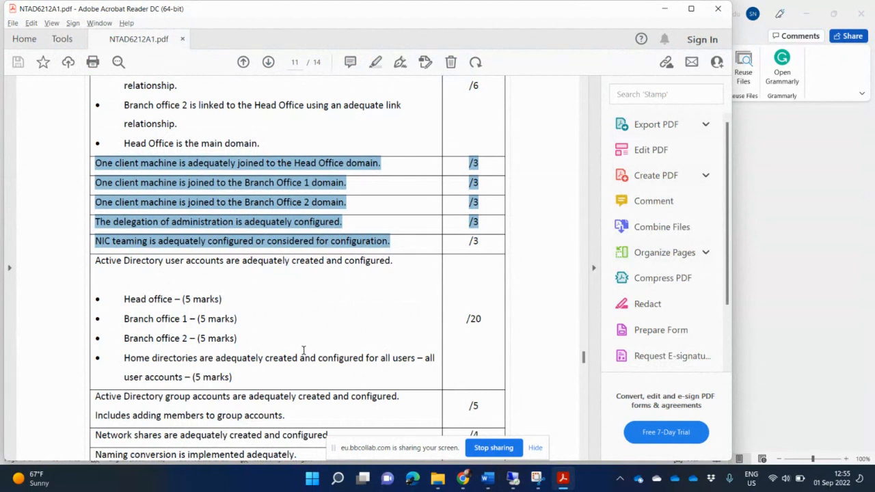
pyautogui.scroll(-1, 313, 353)
pyautogui.scroll(-3, 314, 351)
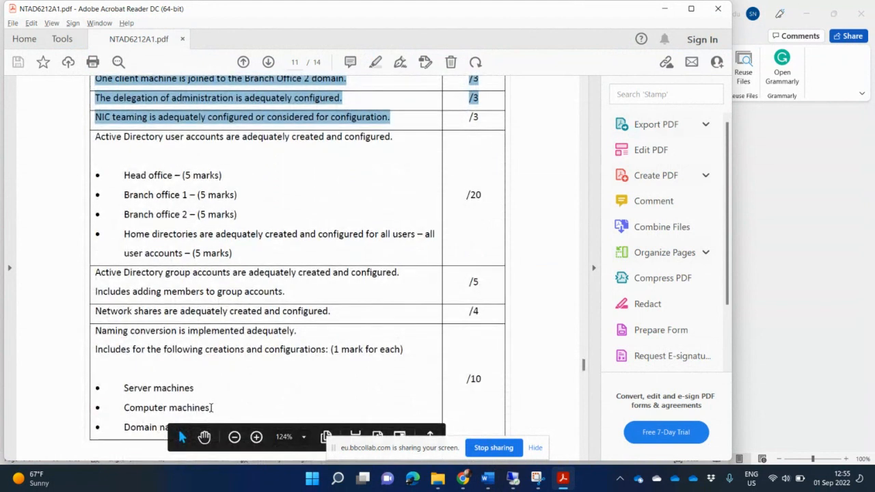
pyautogui.moveTo(211, 407); pyautogui.dragTo(104, 152)
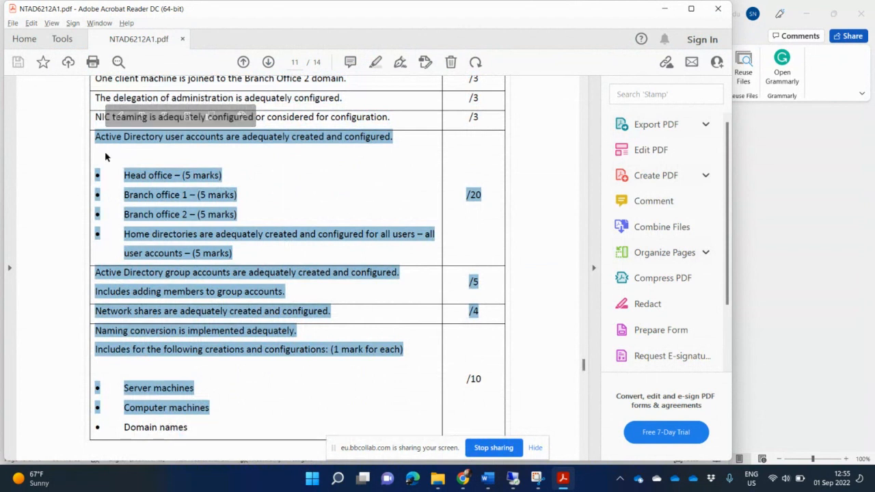
pyautogui.hotkey('alt', 'Tab')
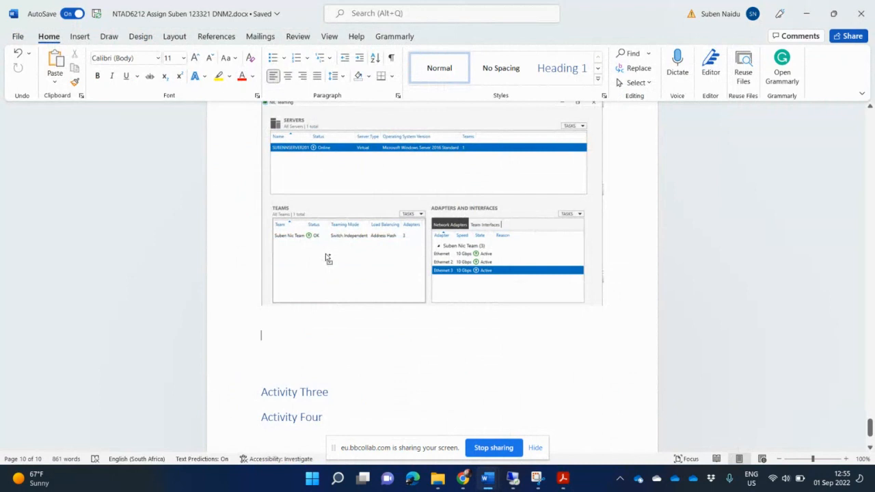
pyautogui.click(55, 81)
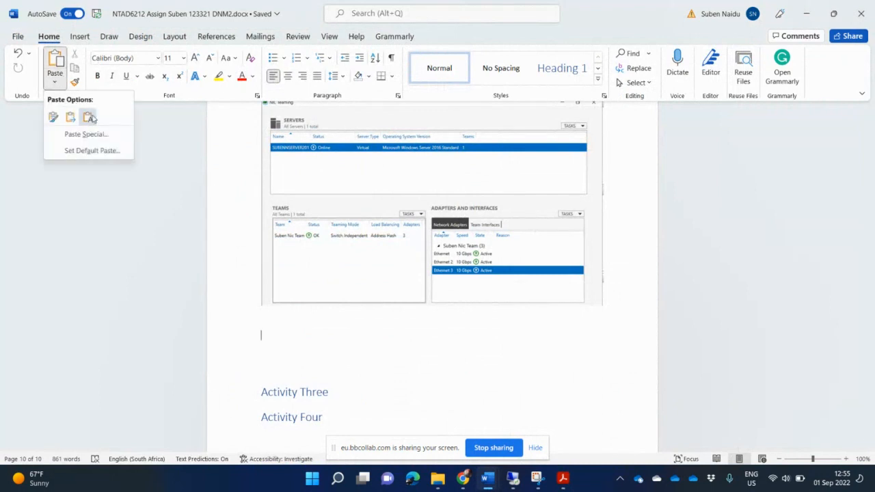
pyautogui.click(90, 118)
pyautogui.scroll(-2, 442, 416)
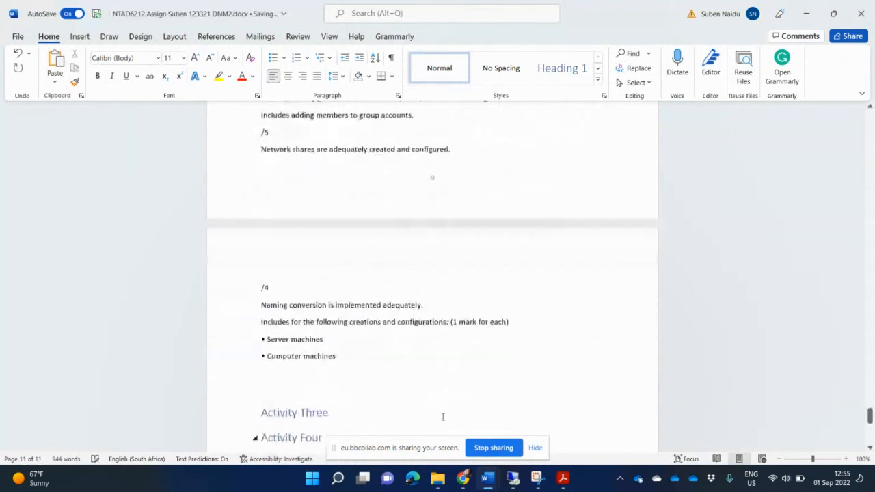
# Copy the "Domain names" bullet from the PDF and paste it as text only on a new line below "Computer machines" in Word
pyautogui.hotkey('alt', 'Tab')
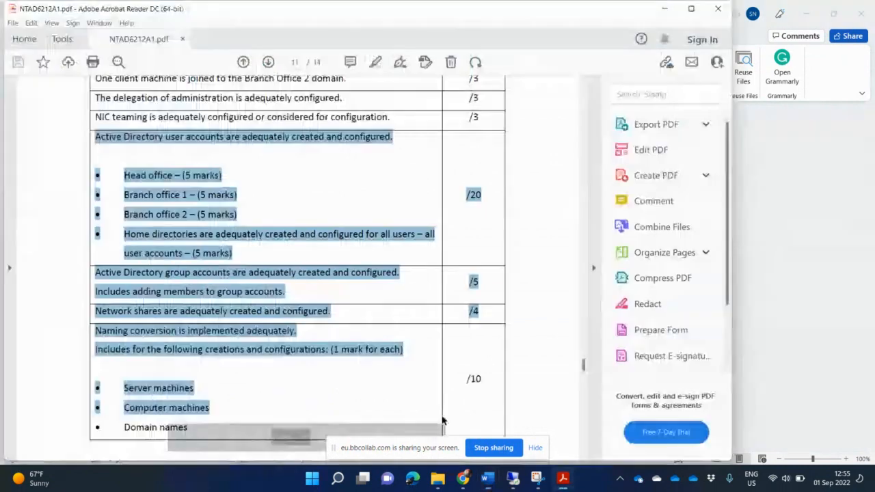
pyautogui.scroll(-2, 143, 390)
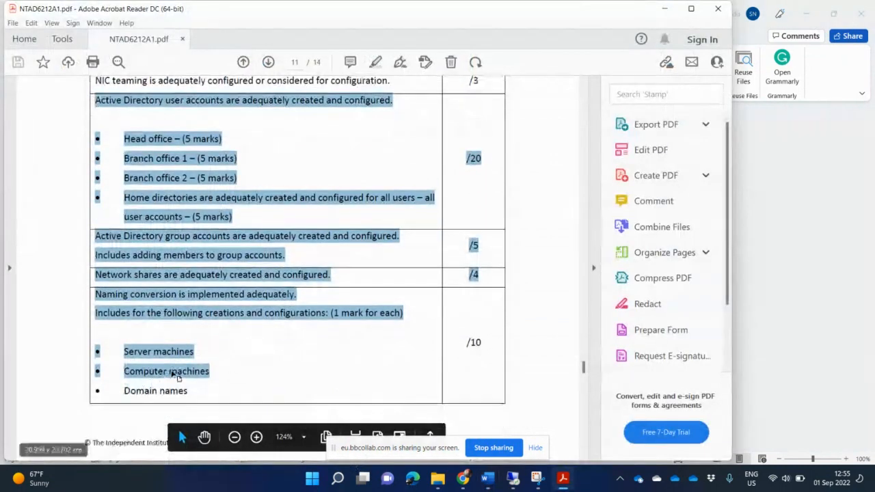
pyautogui.scroll(-1, 174, 372)
pyautogui.moveTo(190, 376); pyautogui.dragTo(100, 373)
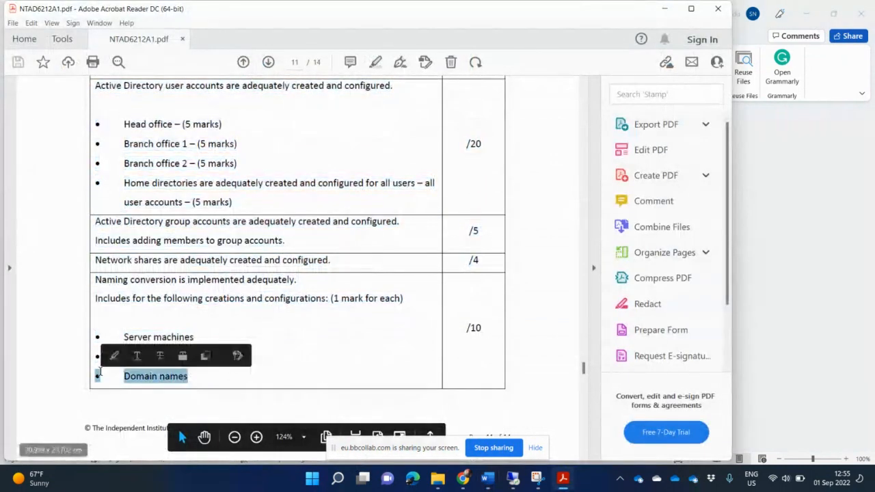
pyautogui.hotkey('alt', 'Tab')
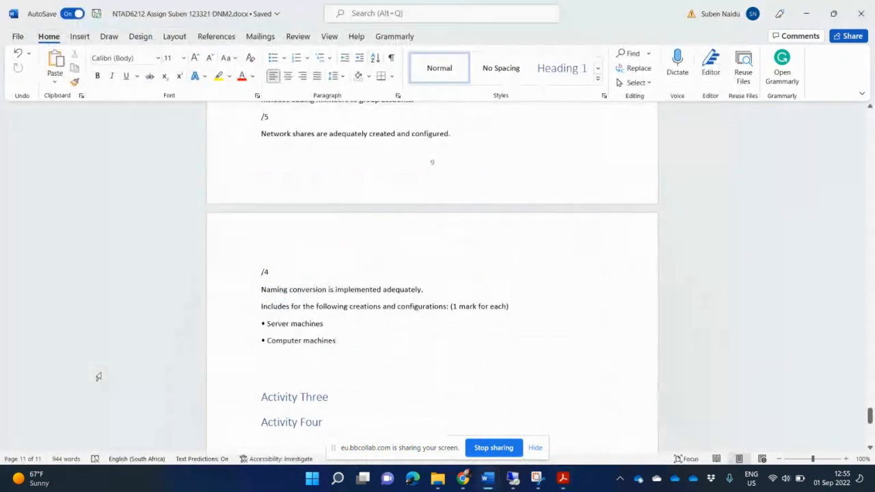
pyautogui.press('Return')
pyautogui.write('□ Domain names')
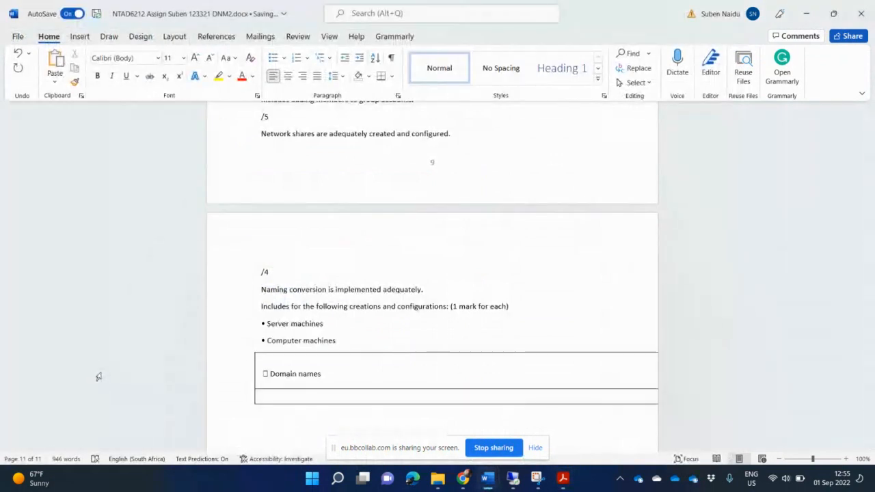
pyautogui.hotkey('ctrl', 'z')
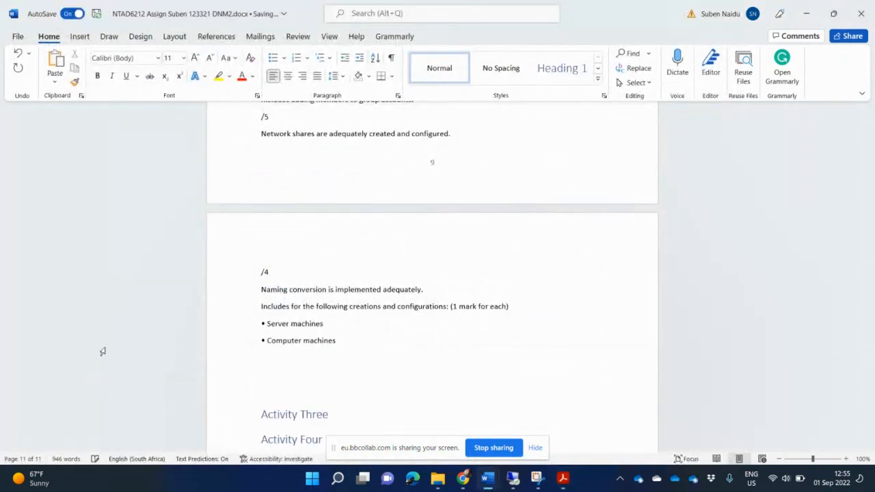
pyautogui.click(54, 81)
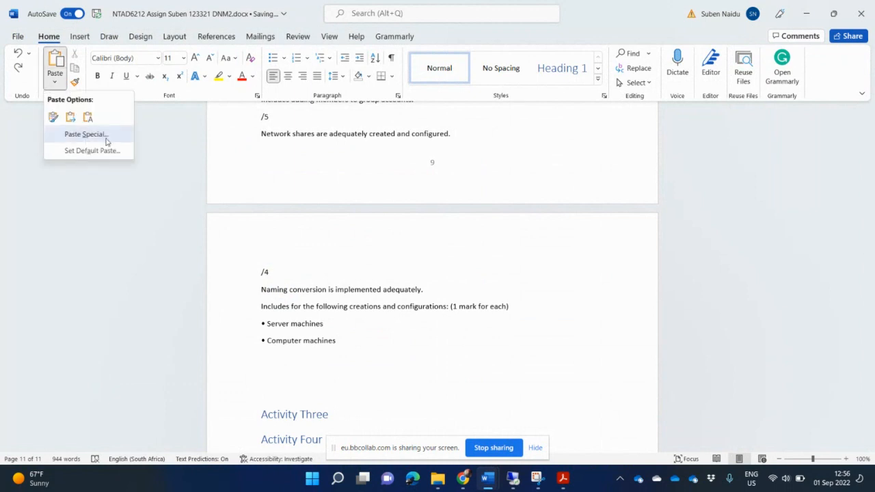
pyautogui.click(88, 118)
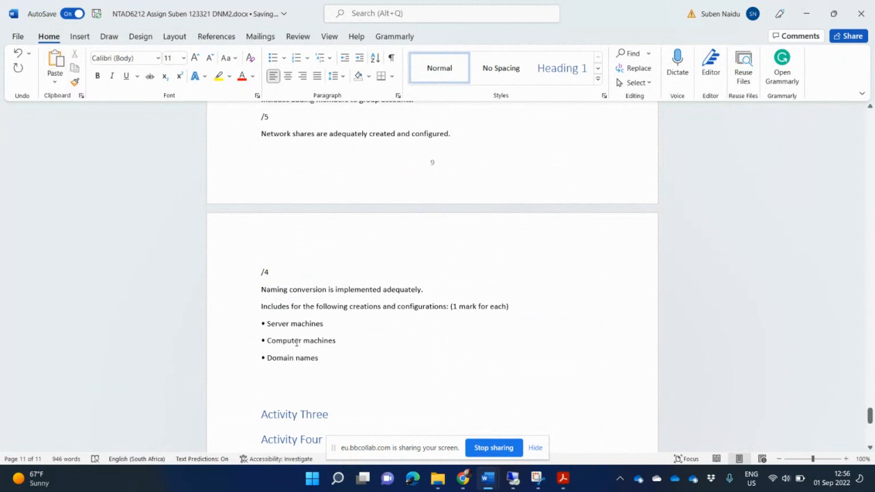
# Copy the bullets from "User accounts" through "Server roles" from NTAD6212A1.pdf into Word as text only, on a new line below "Domain names"
pyautogui.hotkey('alt', 'Tab')
pyautogui.scroll(-5, 331, 395)
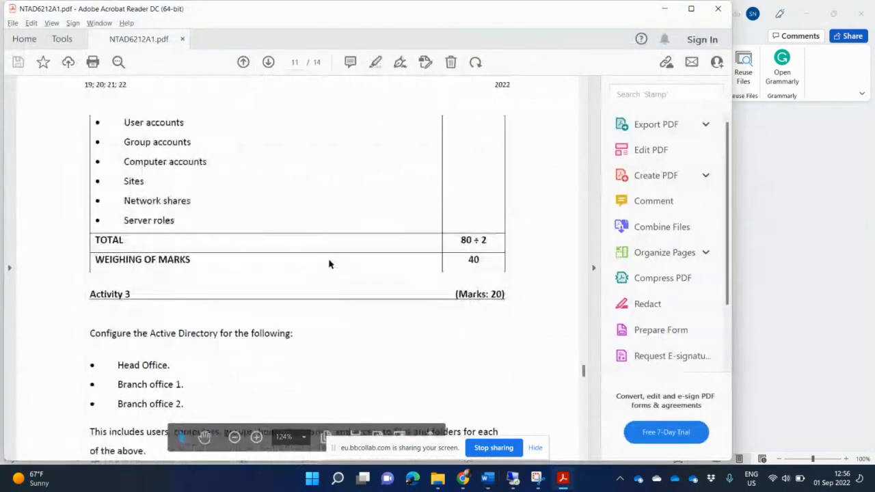
pyautogui.scroll(1, 329, 263)
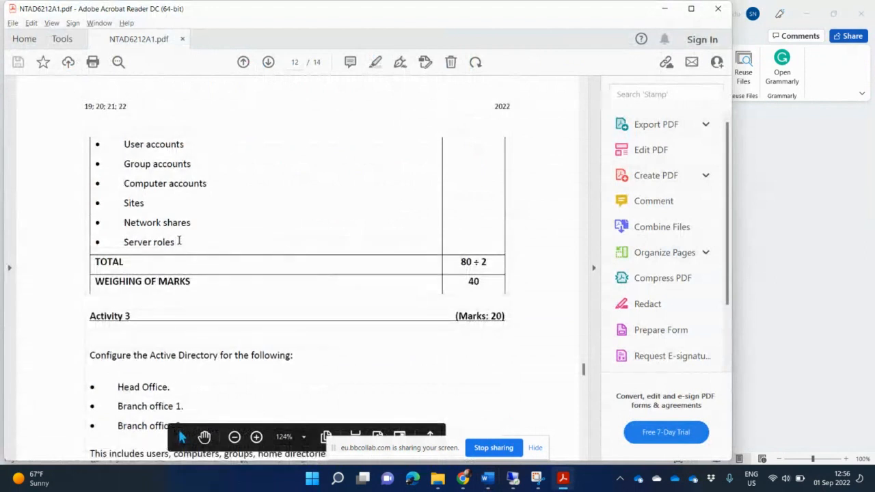
pyautogui.moveTo(179, 242); pyautogui.dragTo(100, 146)
pyautogui.hotkey('ctrl', 'c')
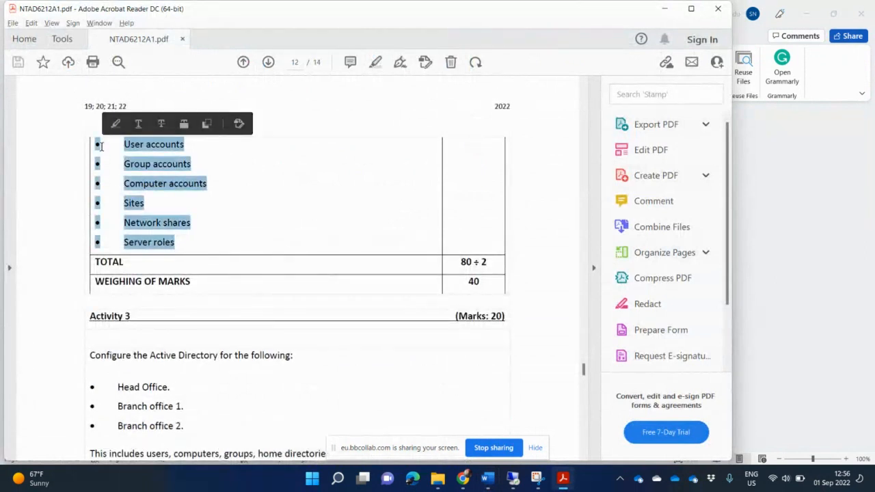
pyautogui.hotkey('alt', 'Tab')
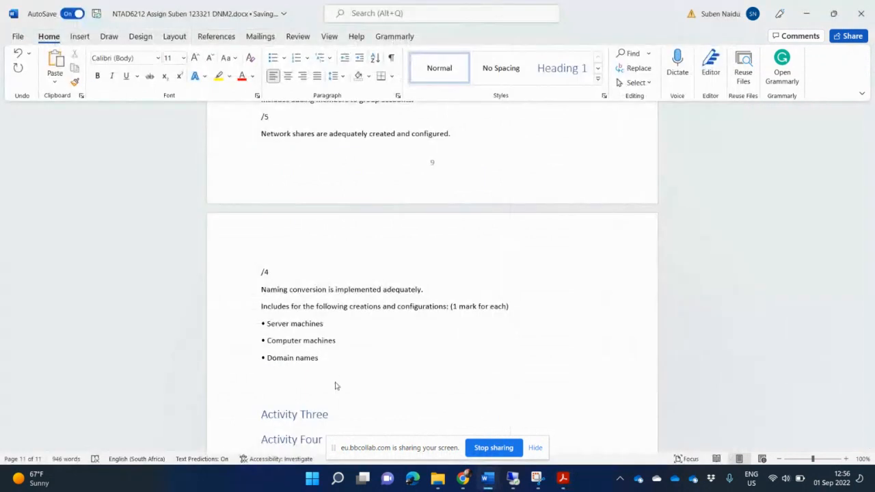
pyautogui.press('Return')
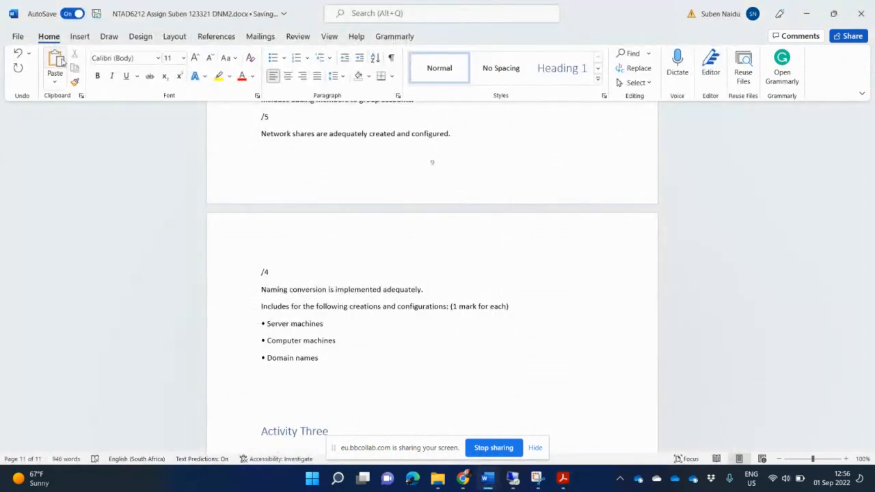
pyautogui.click(55, 80)
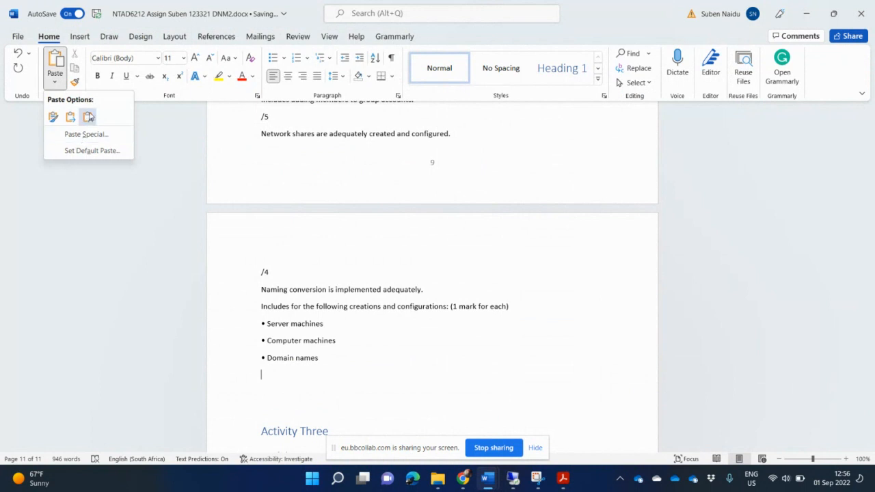
pyautogui.click(87, 117)
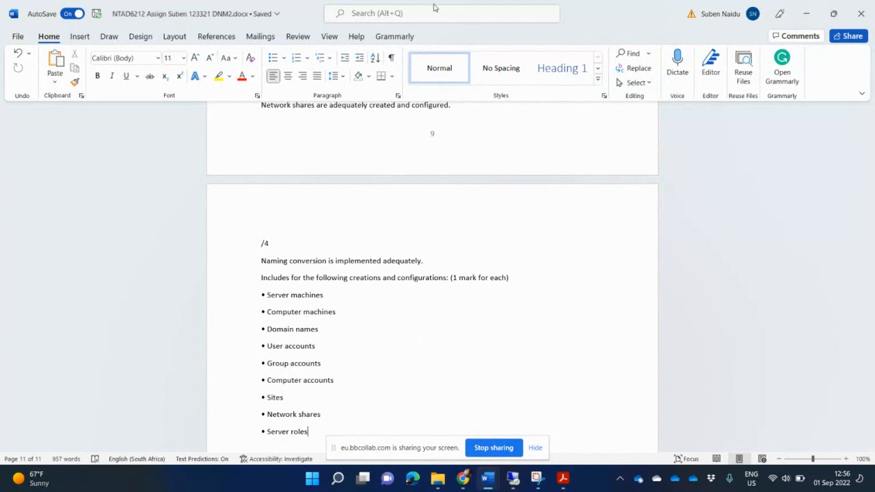
# Switch back to NTAD6212A1.pdf and review the marking criteria for user accounts, group accounts, network shares and naming
pyautogui.hotkey('alt', 'Tab')
pyautogui.scroll(-1, 345, 167)
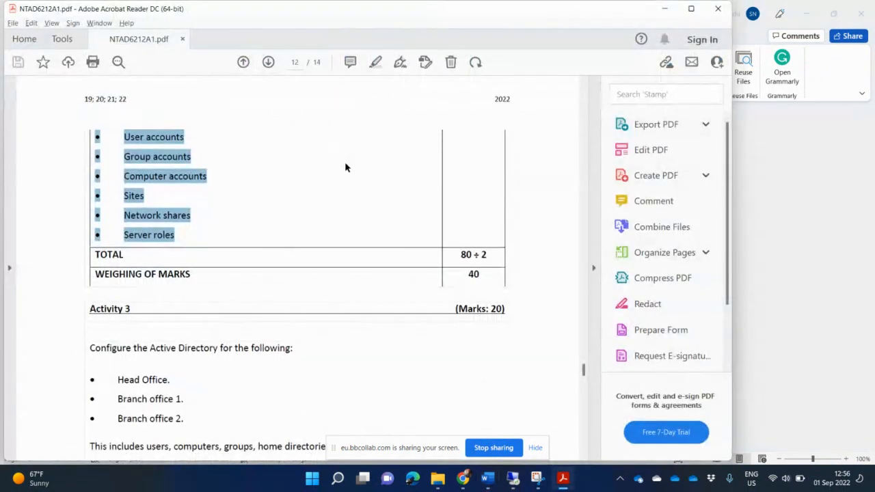
pyautogui.scroll(-1, 345, 168)
pyautogui.scroll(5, 345, 166)
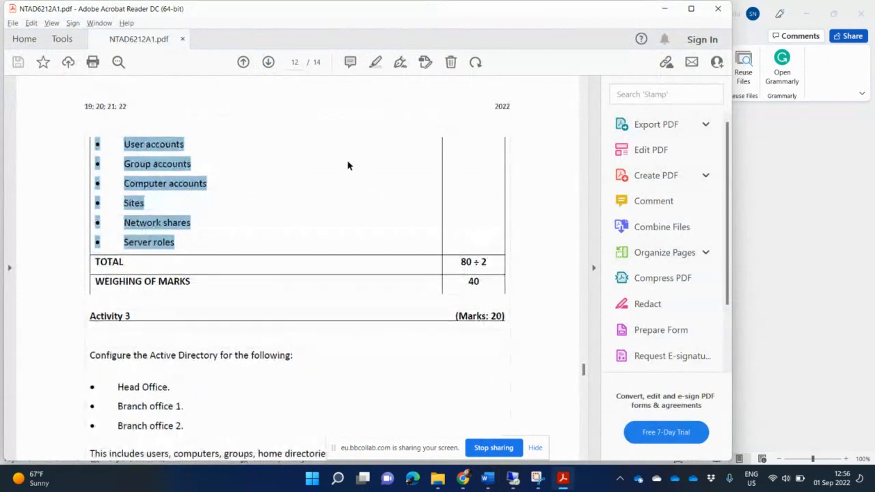
pyautogui.scroll(3, 352, 162)
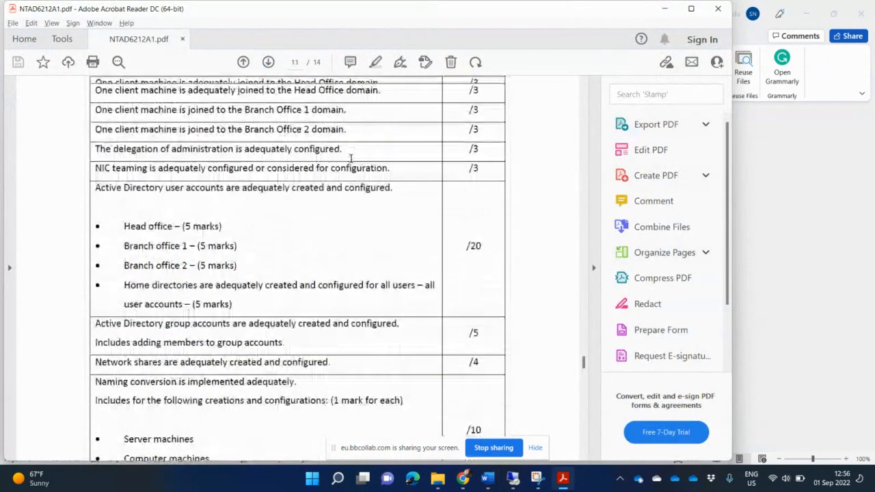
pyautogui.scroll(-3, 351, 155)
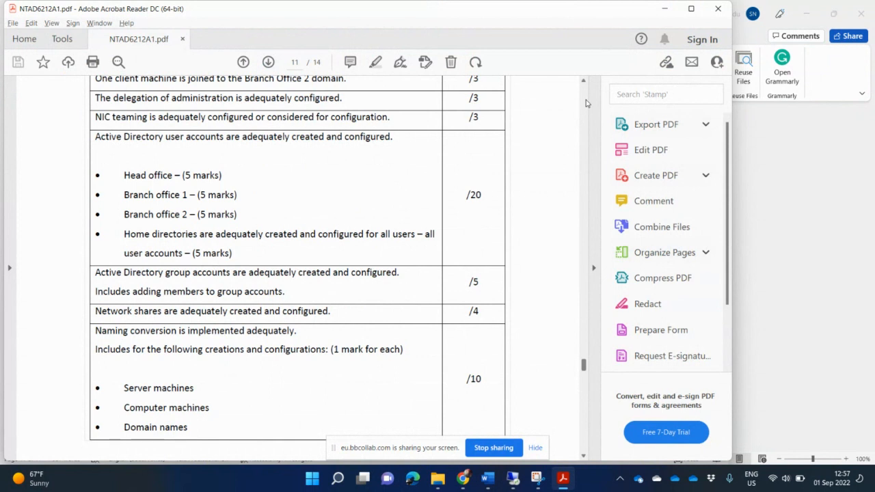
# Hide the PDF's tools pane and read the scenario section on the departments and offices required for the Home Affairs network
pyautogui.scroll(15, 586, 102)
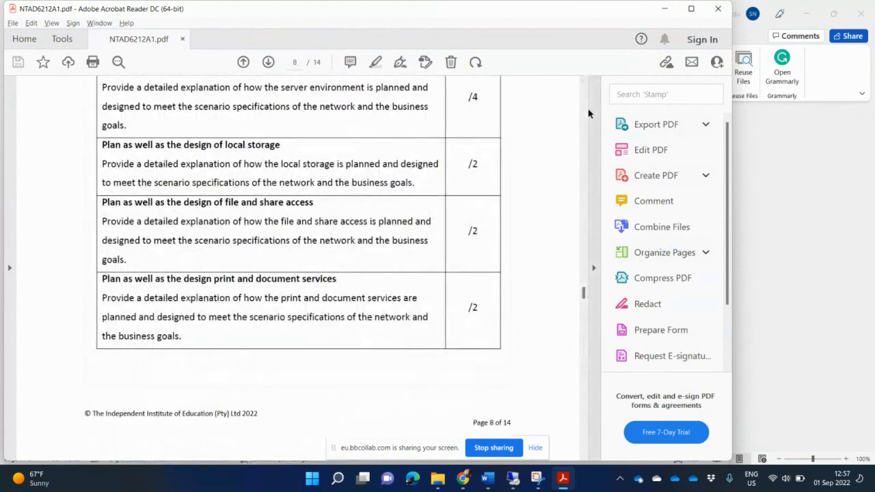
pyautogui.scroll(3, 588, 113)
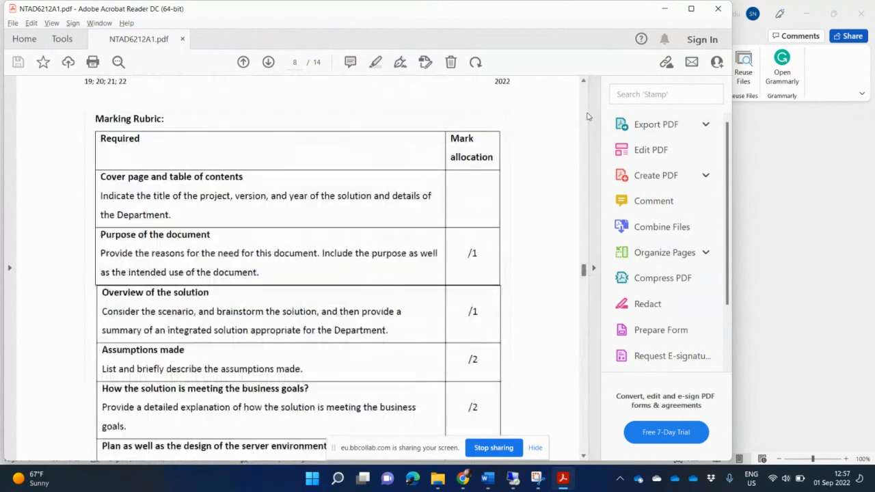
pyautogui.click(594, 268)
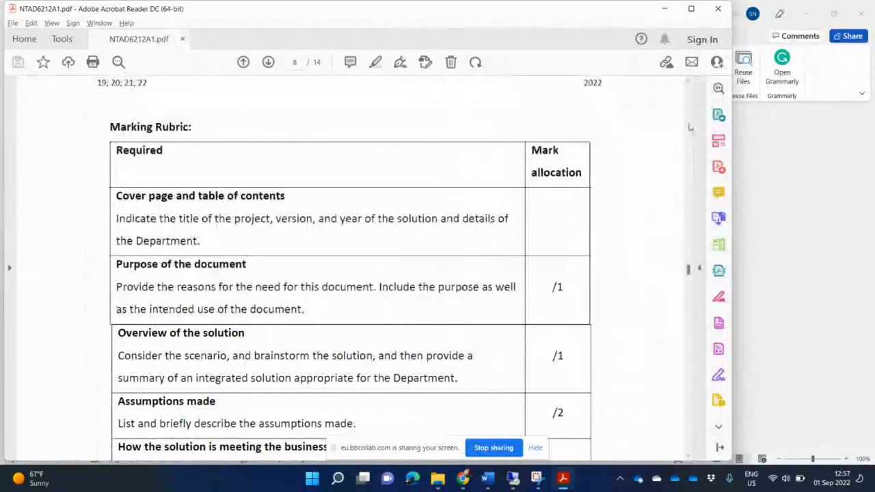
pyautogui.scroll(10, 691, 128)
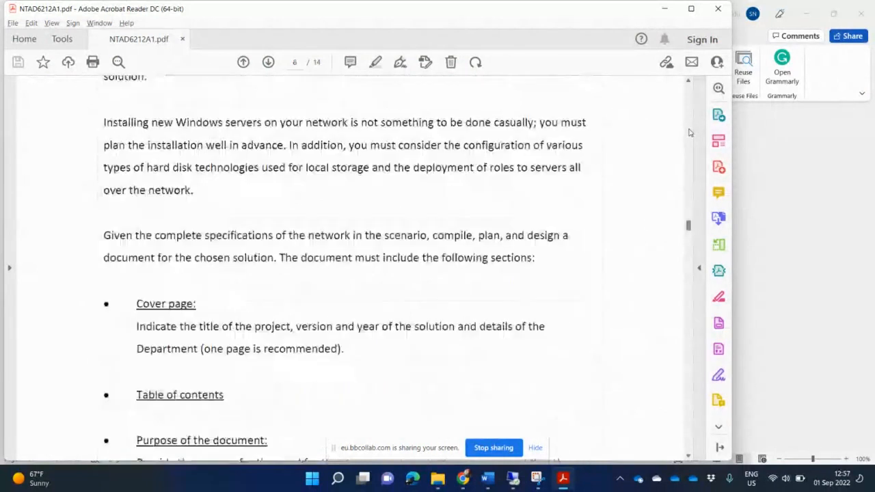
pyautogui.scroll(10, 690, 132)
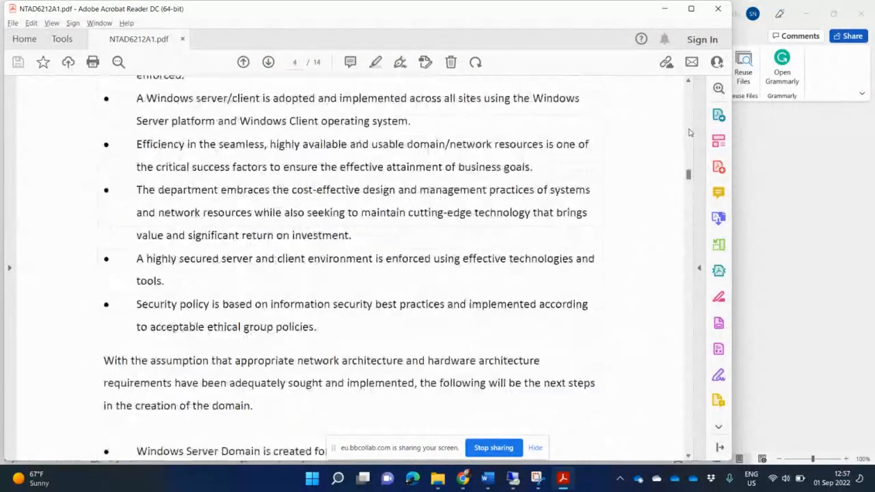
pyautogui.scroll(5, 690, 132)
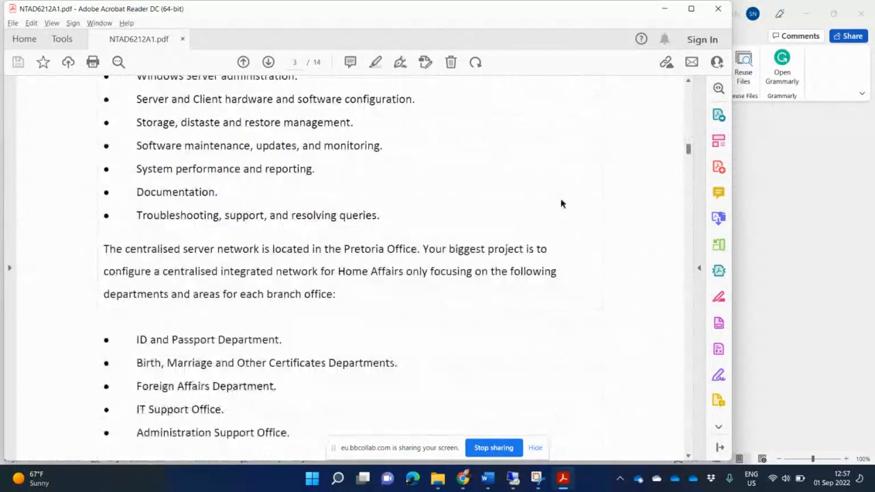
pyautogui.scroll(-1, 562, 204)
pyautogui.scroll(-4, 563, 204)
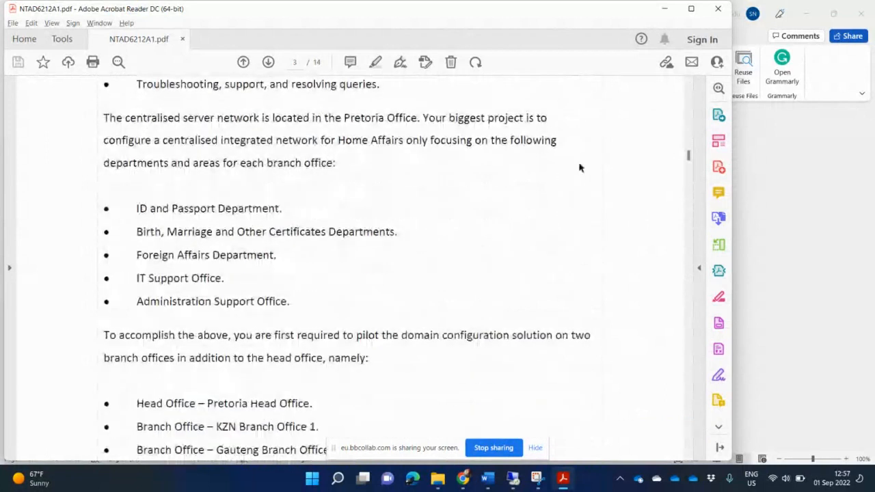
pyautogui.scroll(-1, 580, 162)
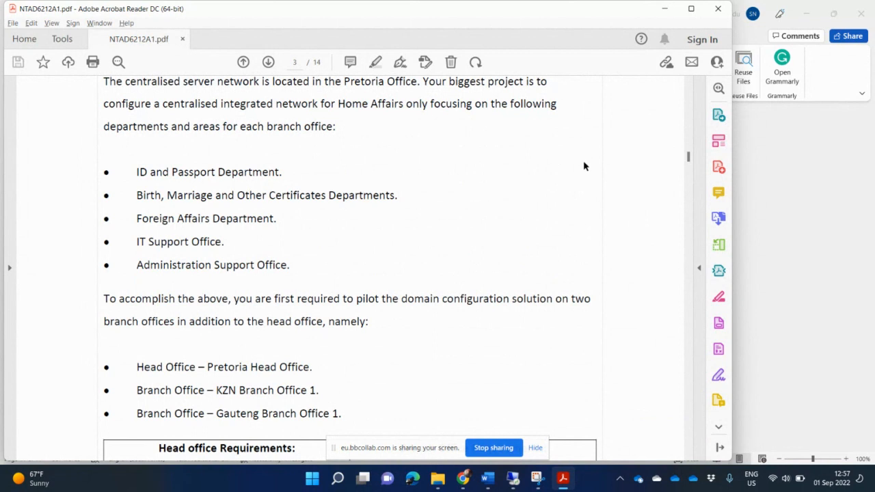
pyautogui.click(690, 99)
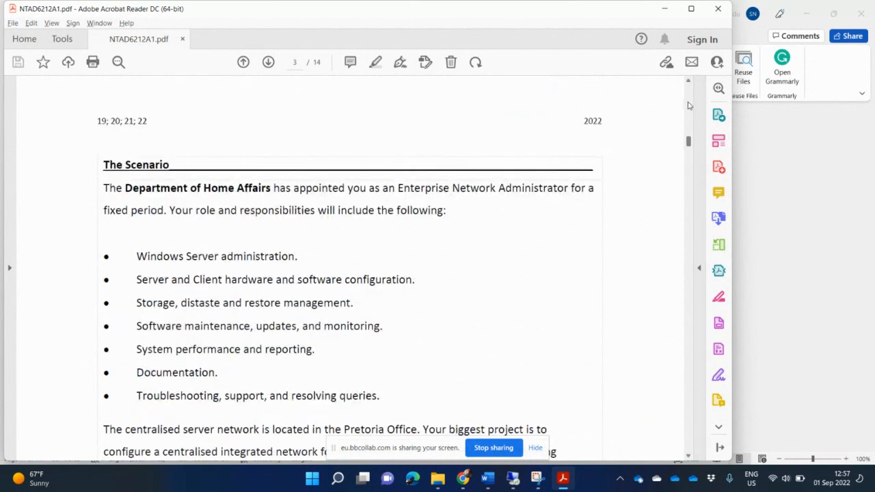
pyautogui.scroll(-3, 577, 364)
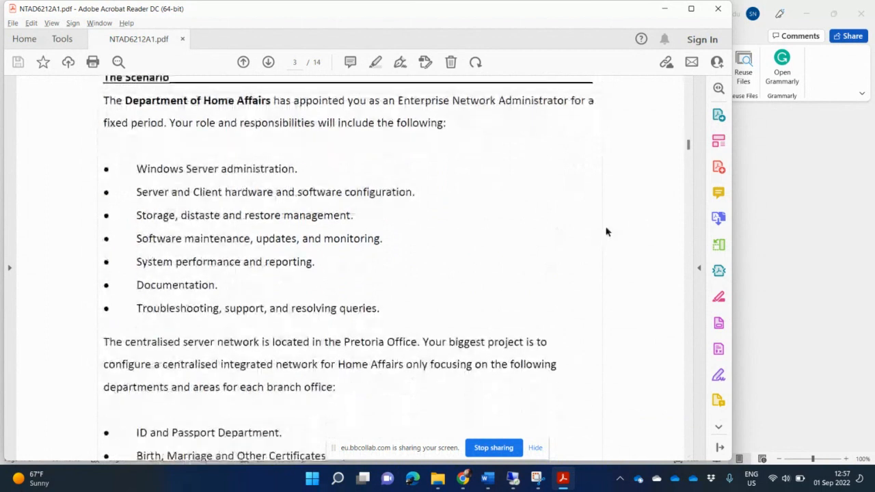
pyautogui.scroll(-3, 630, 254)
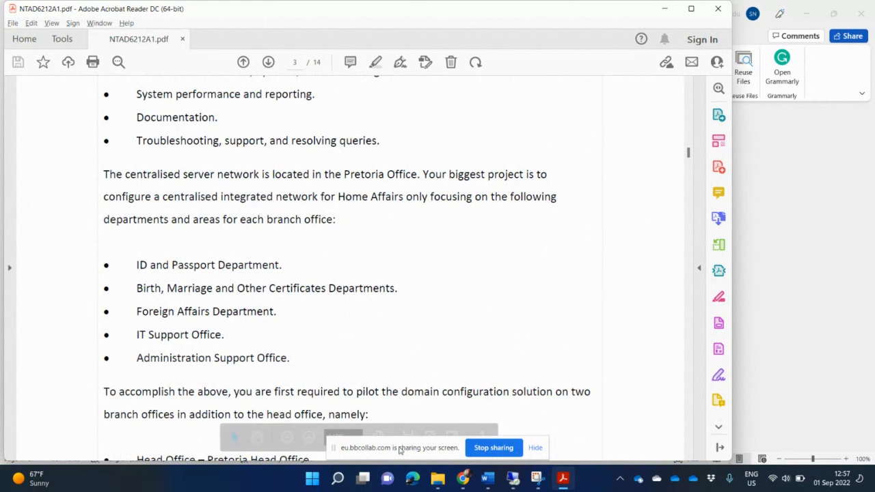
# Switch to the Remote Desktop lab, close the NTAD6212Server2016 connection and reconnect to that virtual machine with a smaller display size
pyautogui.moveTo(463, 484)
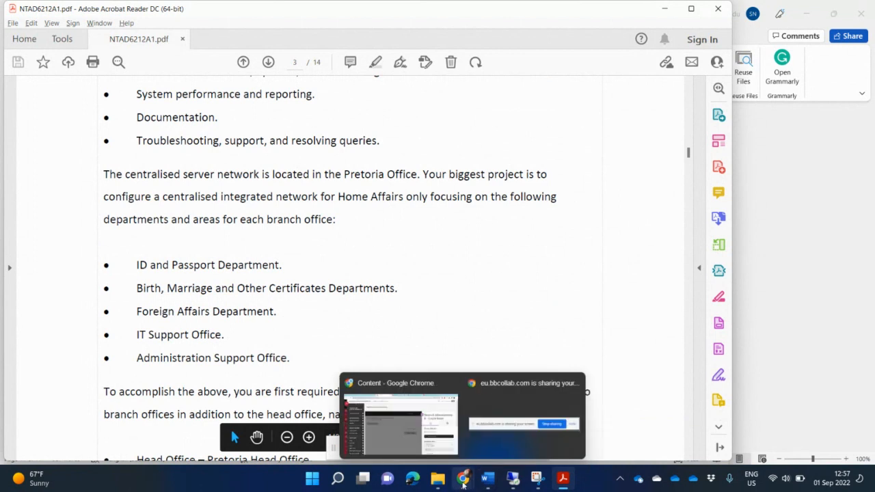
pyautogui.moveTo(513, 478)
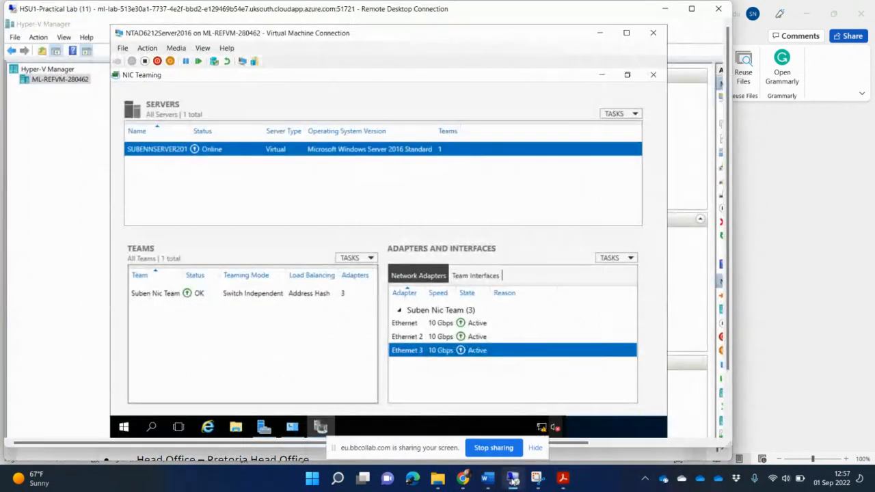
pyautogui.click(655, 32)
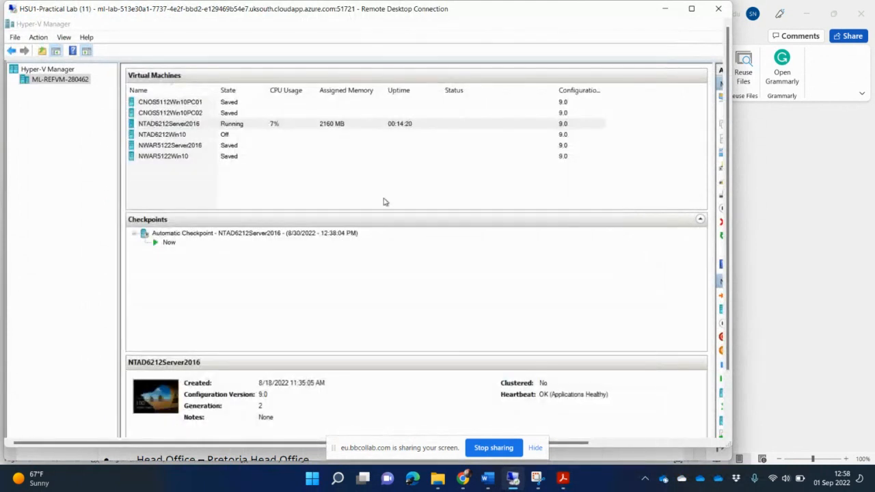
pyautogui.doubleClick(239, 125)
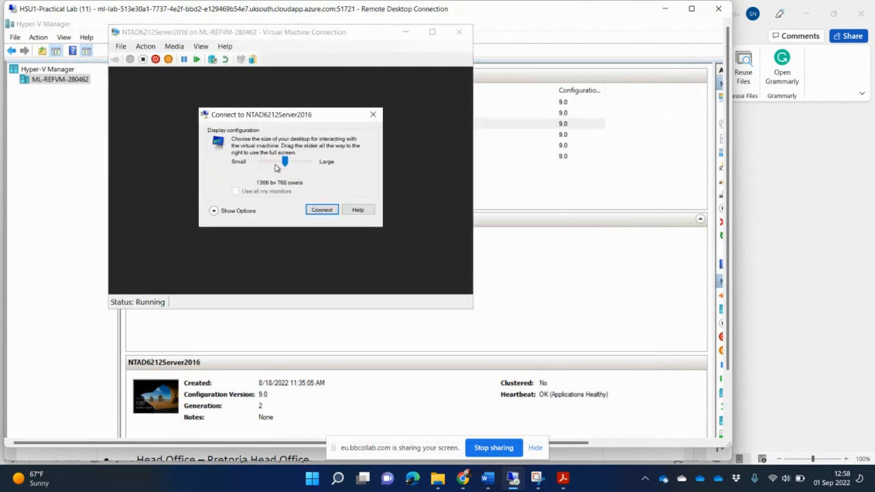
pyautogui.moveTo(285, 162); pyautogui.dragTo(266, 162)
pyautogui.click(321, 210)
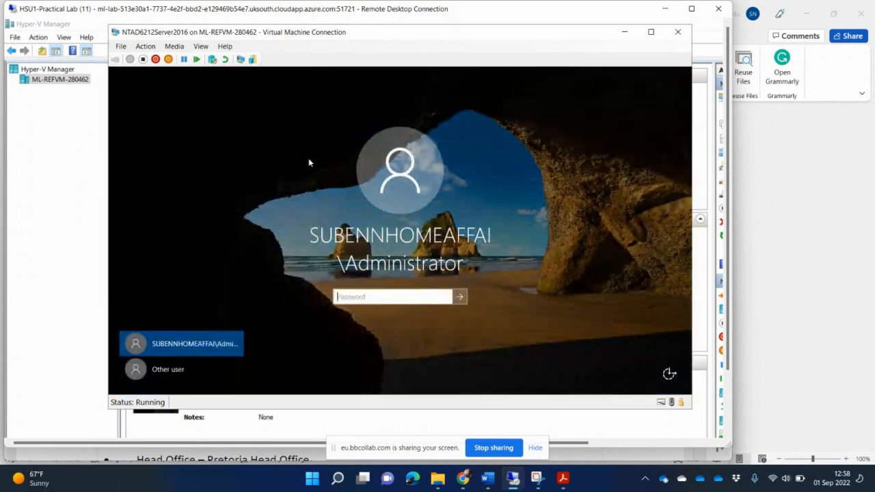
# Sign in to the server's domain Administrator account by entering the account password
pyautogui.write('••••')
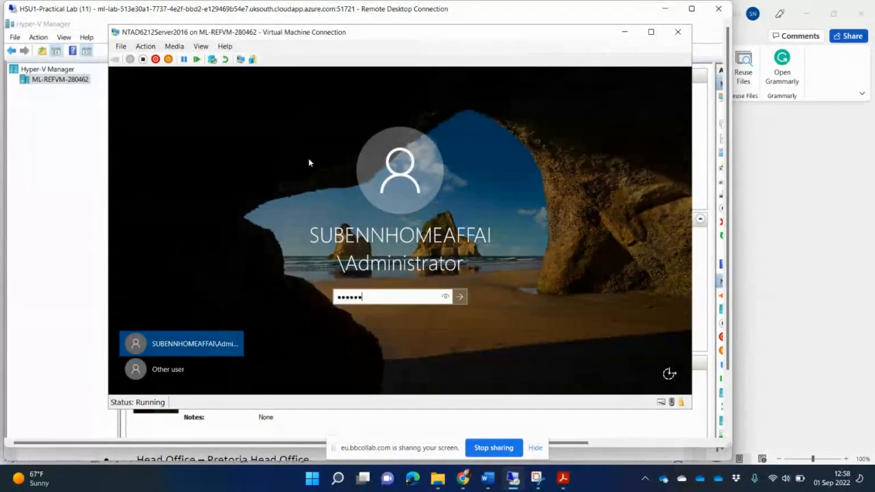
pyautogui.write('••••')
pyautogui.press('Return')
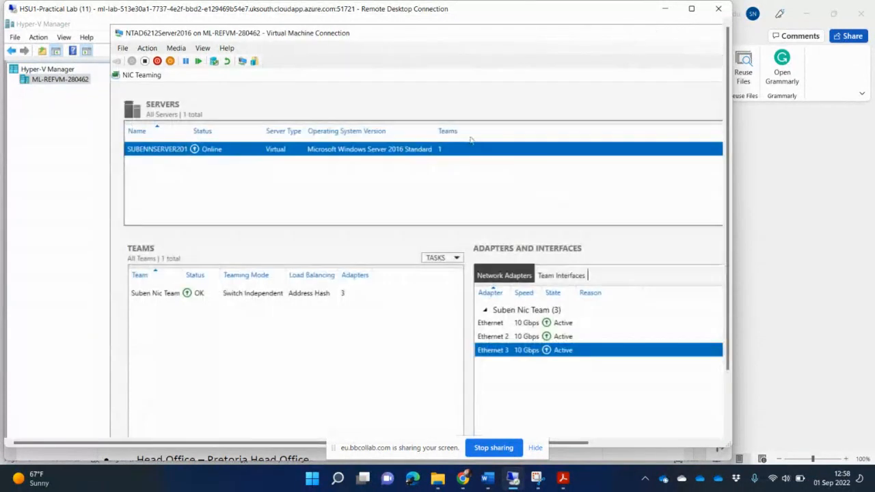
# Maximize the virtual machine connection inside the lab session and enlarge the Remote Desktop window to nearly fill the screen
pyautogui.doubleClick(374, 34)
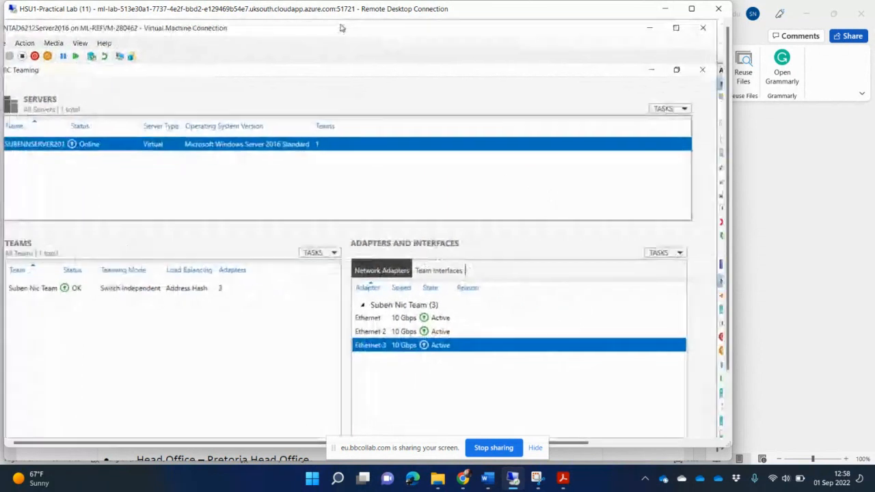
pyautogui.moveTo(373, 21); pyautogui.dragTo(375, 40)
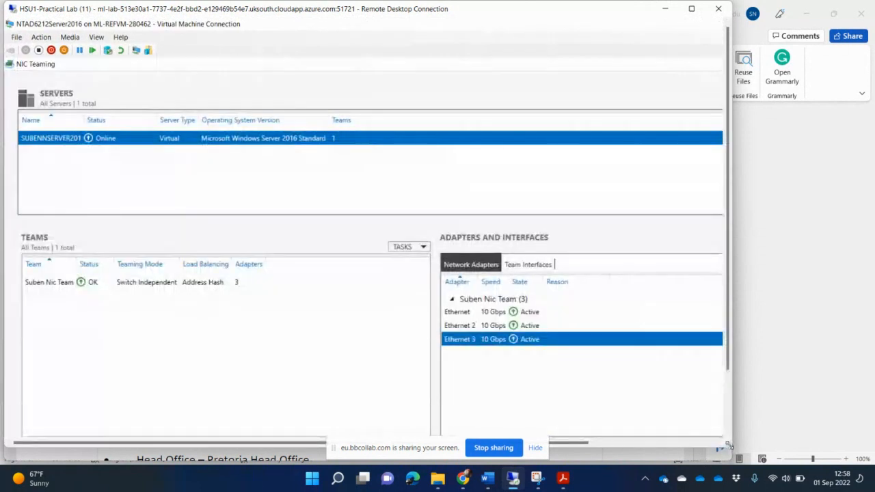
pyautogui.moveTo(729, 443); pyautogui.dragTo(862, 463)
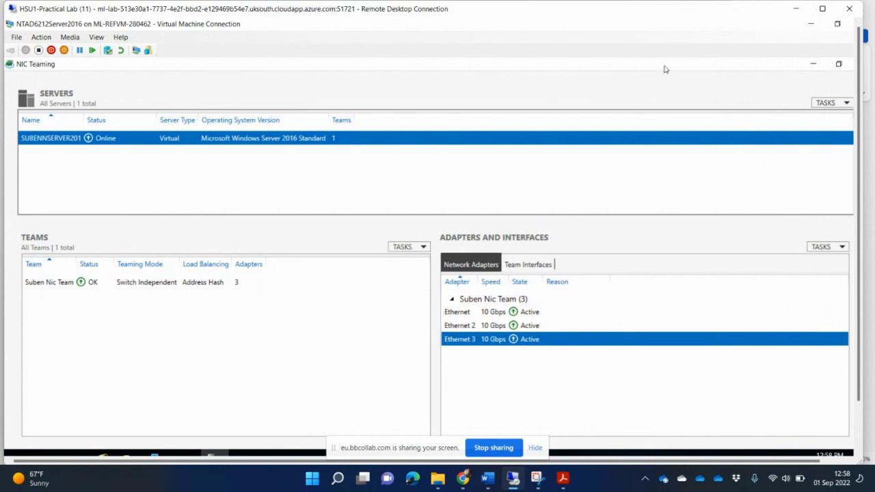
# Restore the NIC Teaming and Server Manager windows to smaller size and close both, leaving the System window open
pyautogui.click(839, 64)
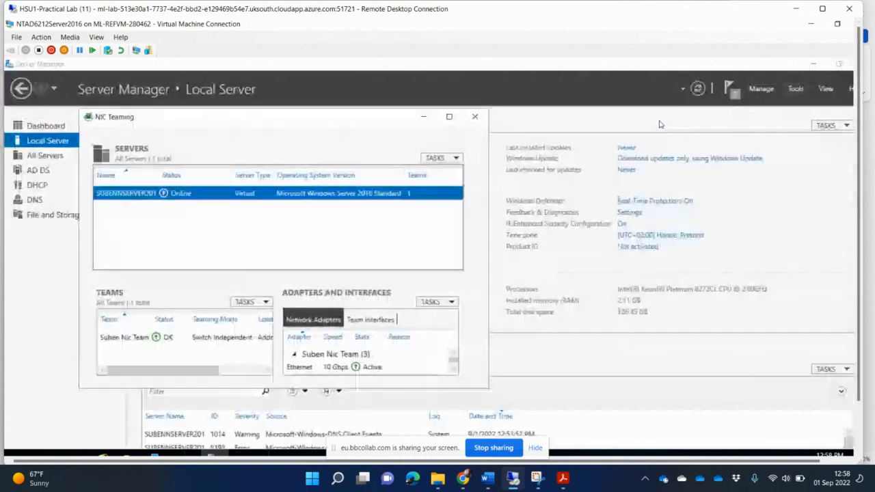
pyautogui.click(840, 65)
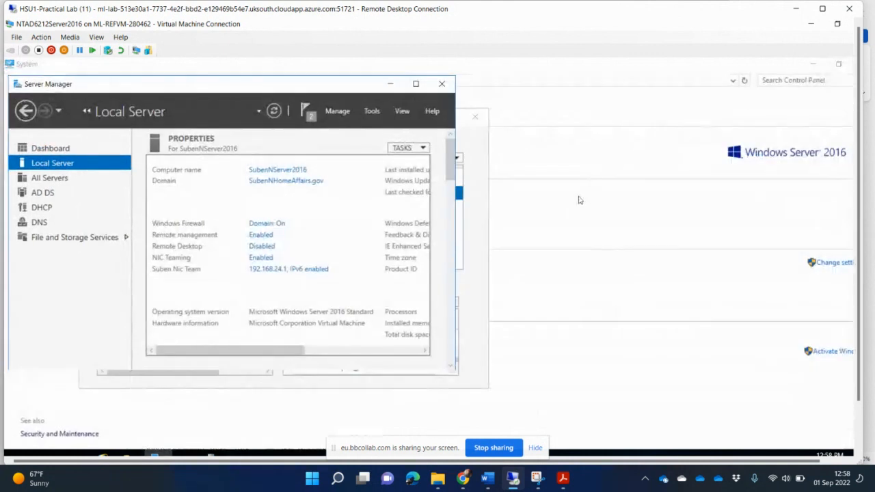
pyautogui.click(443, 84)
pyautogui.click(474, 117)
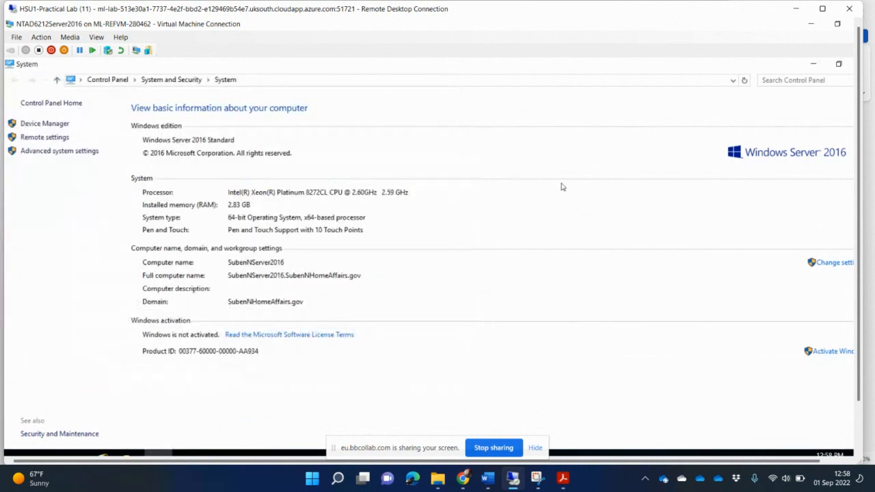
# Restore the System window to a smaller size and close it, leaving the server desktop clear
pyautogui.click(839, 64)
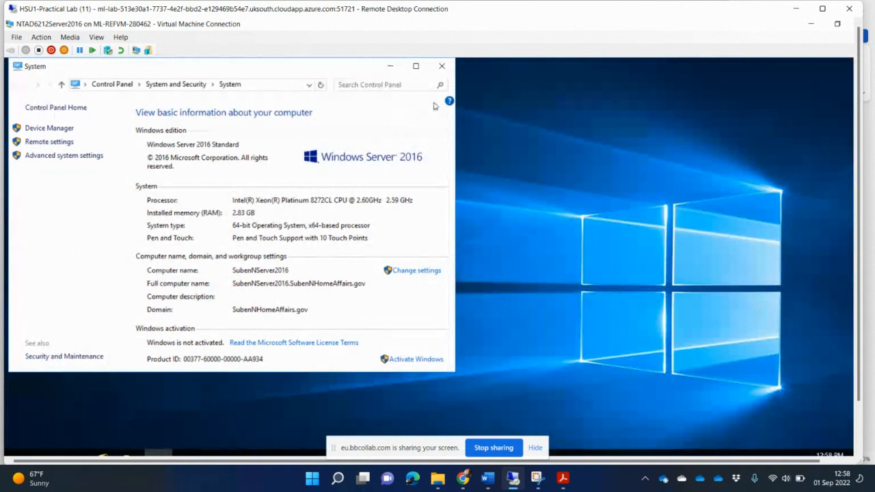
pyautogui.click(442, 65)
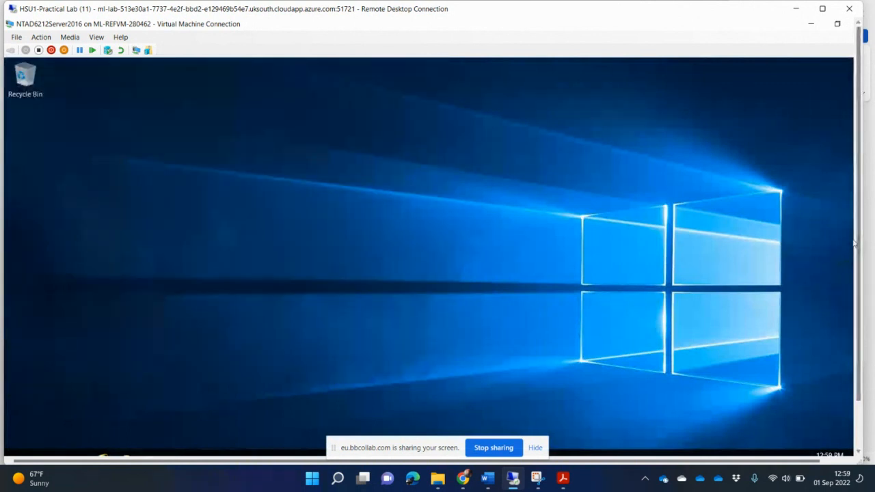
pyautogui.moveTo(856, 249); pyautogui.dragTo(870, 291)
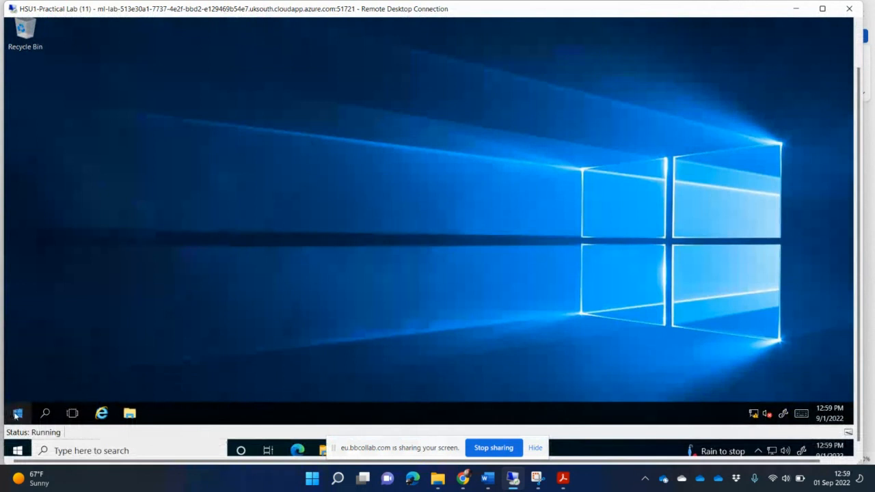
# Check the department list in the NTAD6212A1 brief and the naming criteria in the Word assignment, and return to the Remote Desktop lab
pyautogui.click(563, 478)
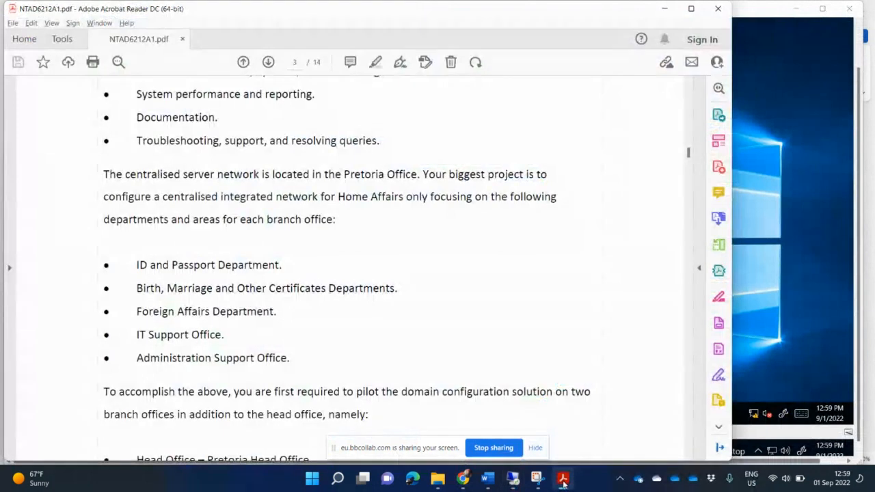
pyautogui.moveTo(514, 479)
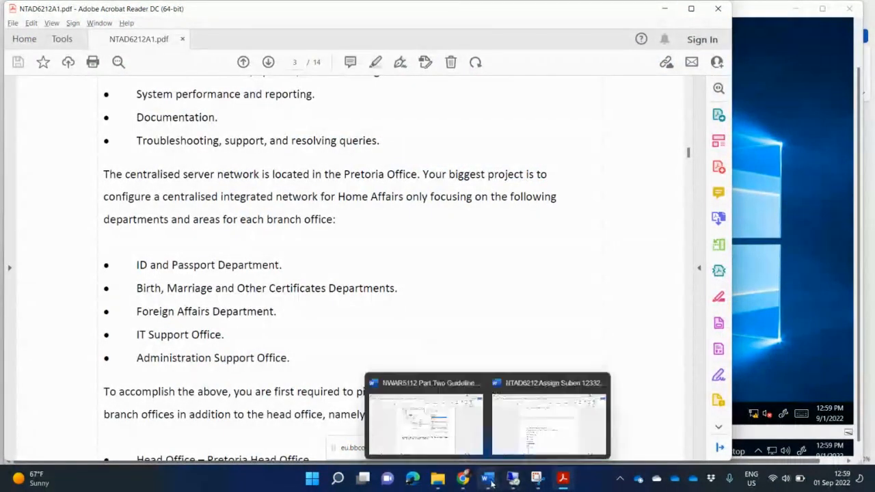
pyautogui.click(549, 417)
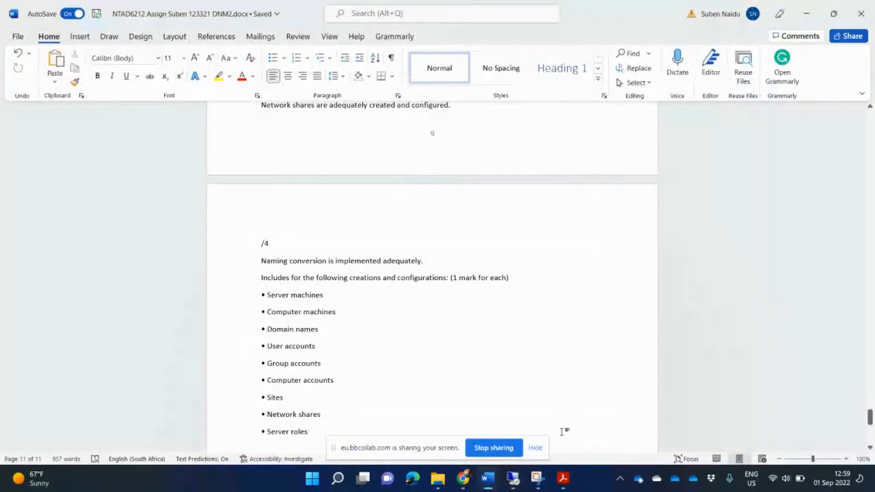
pyautogui.click(564, 479)
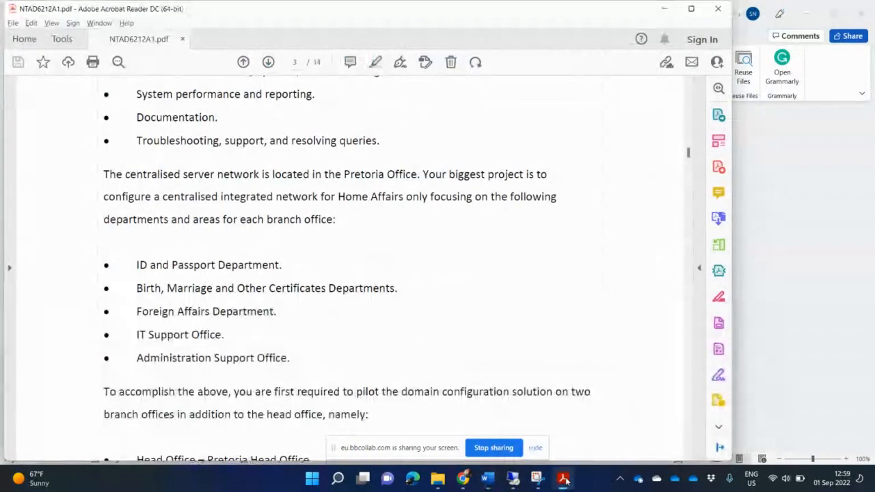
pyautogui.moveTo(435, 482)
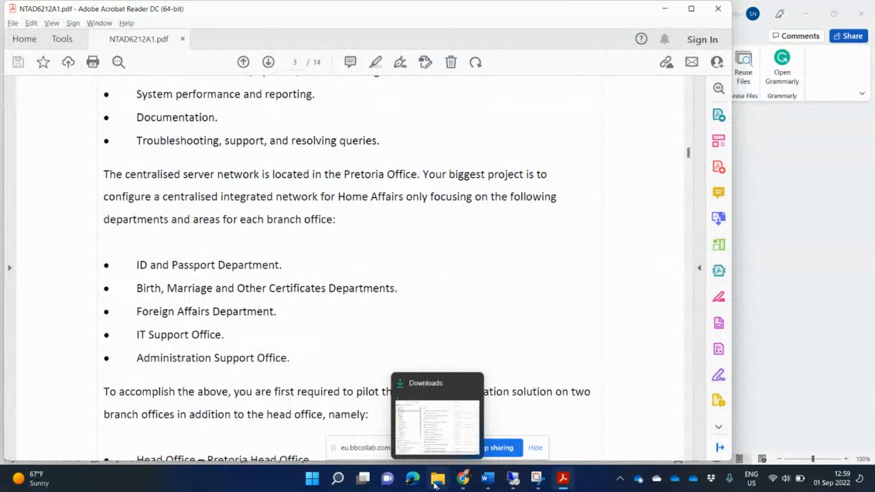
pyautogui.moveTo(466, 484)
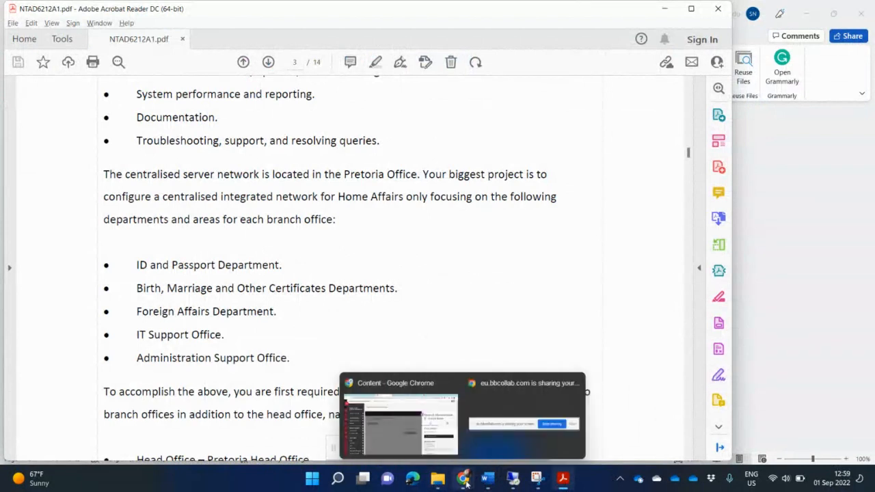
pyautogui.click(513, 479)
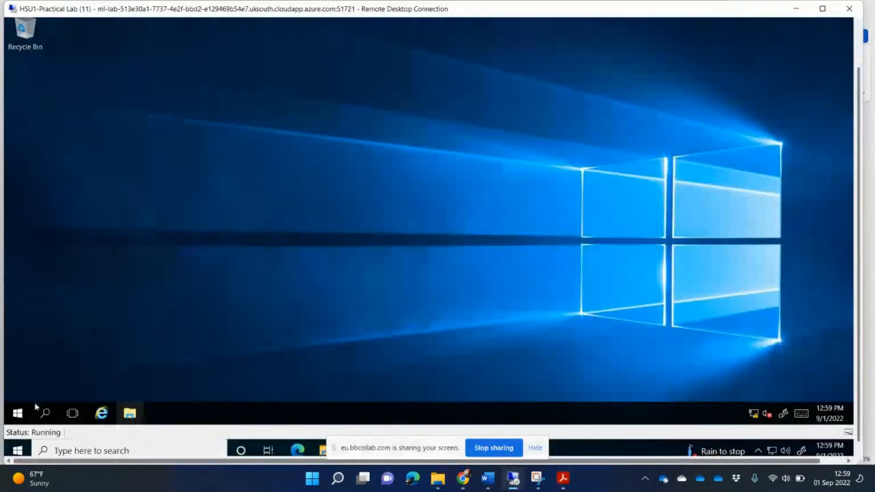
# Launch Server Manager on the virtual server and open Active Directory Users and Computers from it
pyautogui.click(18, 413)
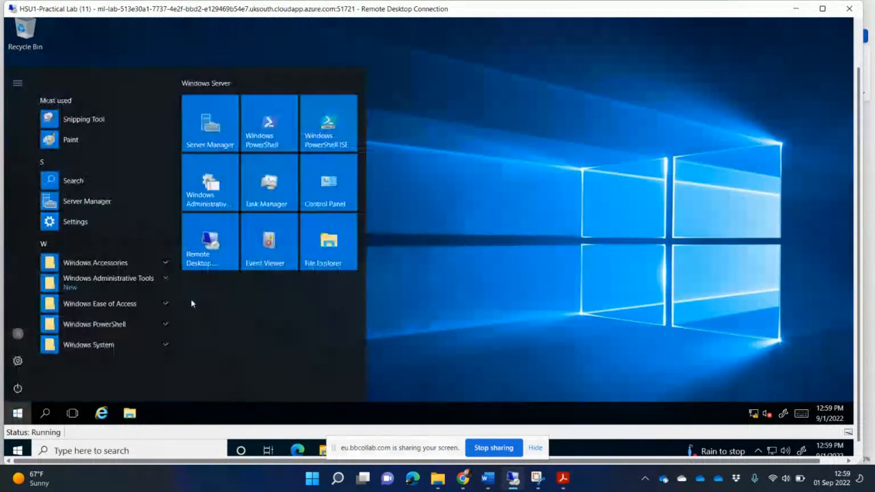
pyautogui.click(223, 145)
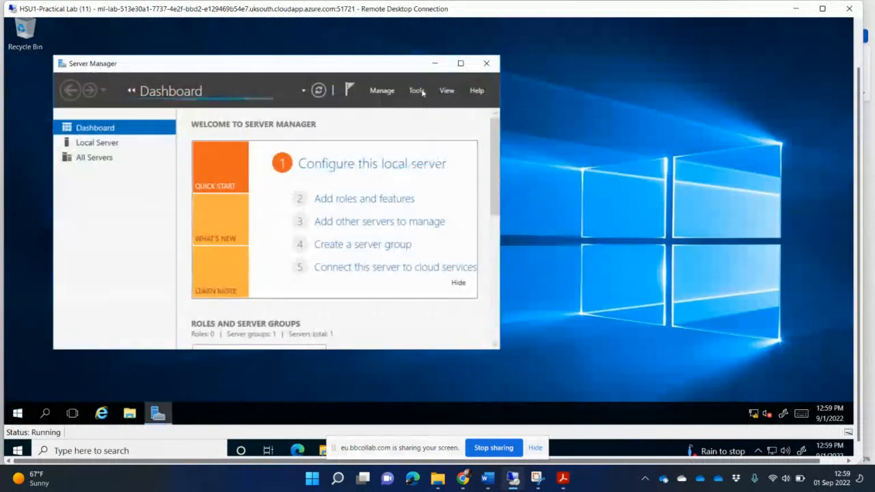
pyautogui.click(419, 90)
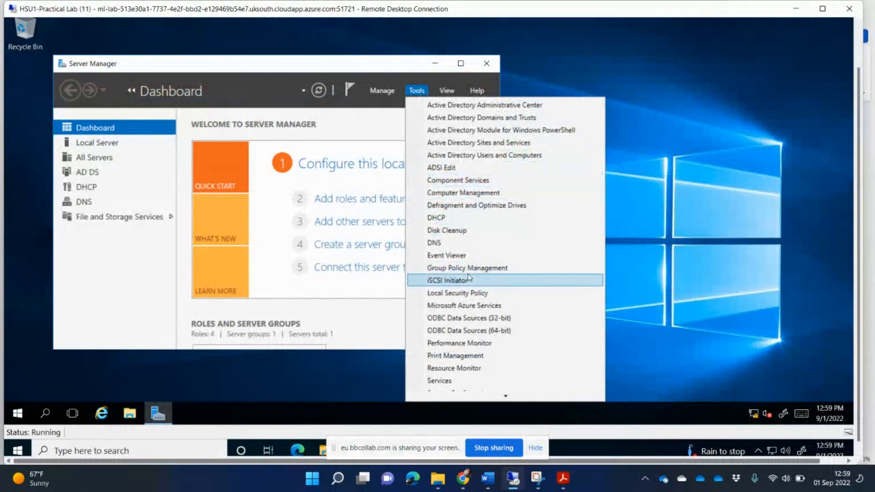
pyautogui.click(483, 155)
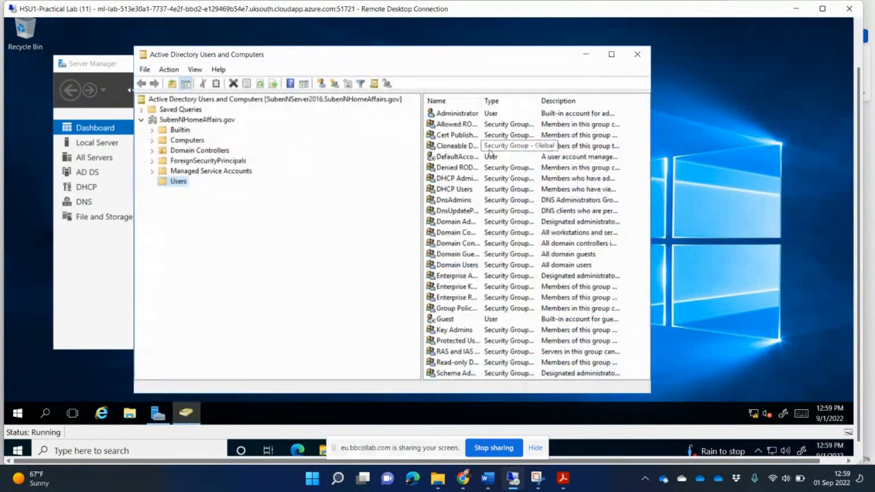
# Create an organizational unit named ou_PTA_HeadOffice directly under the Home Affairs domain
pyautogui.click(197, 120)
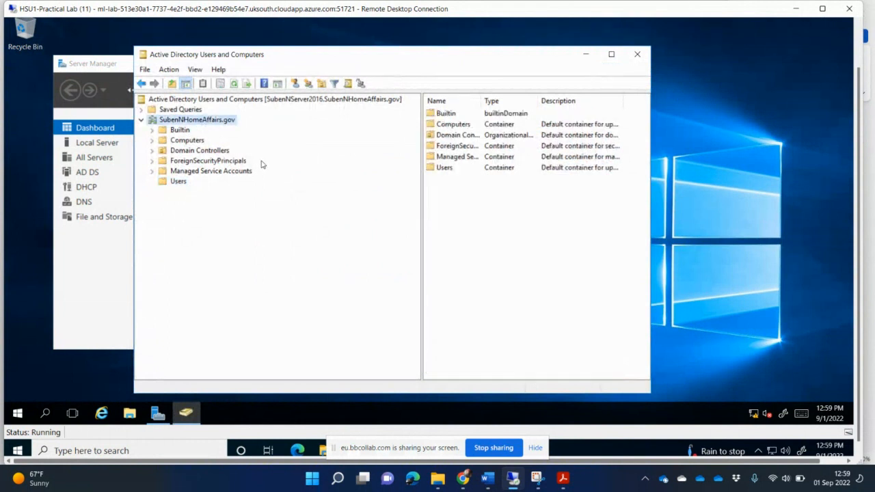
pyautogui.rightClick(202, 123)
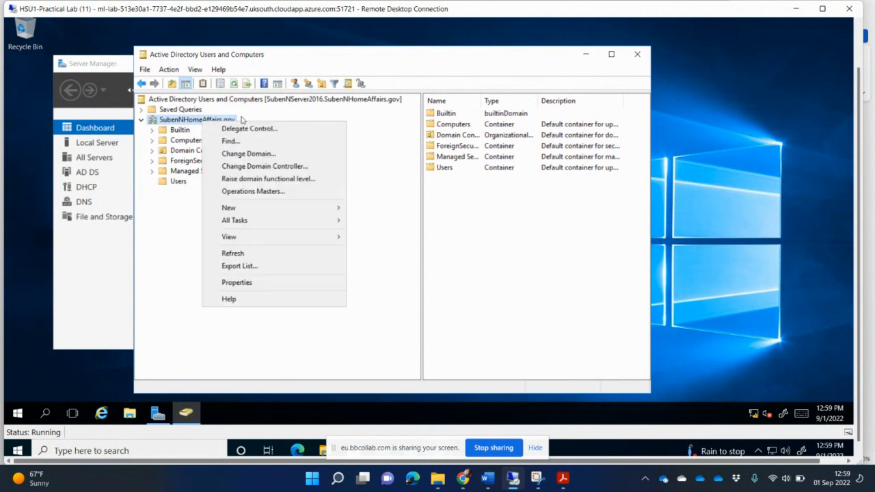
pyautogui.click(194, 122)
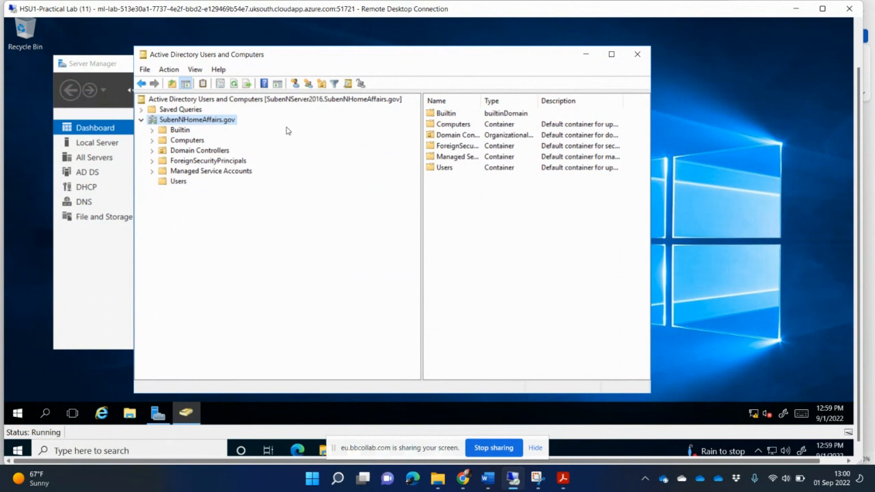
pyautogui.click(322, 83)
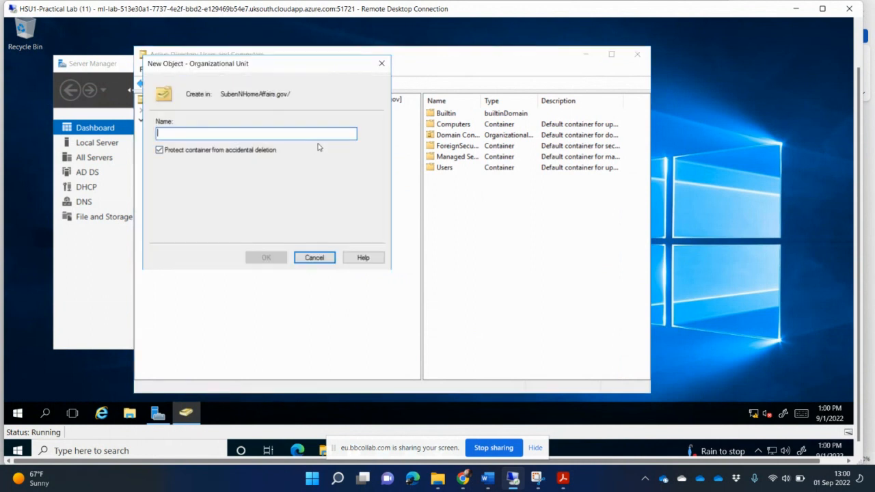
pyautogui.write('ou_PTA_Hea')
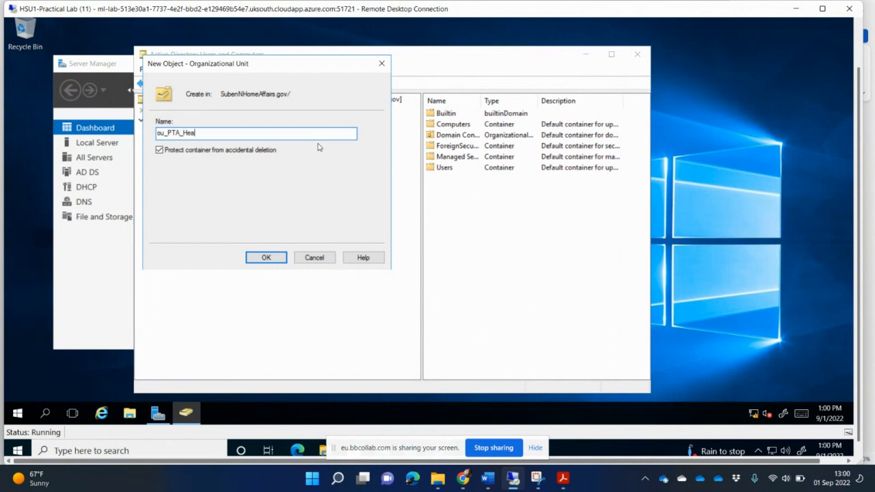
pyautogui.write('dOffice')
pyautogui.click(266, 260)
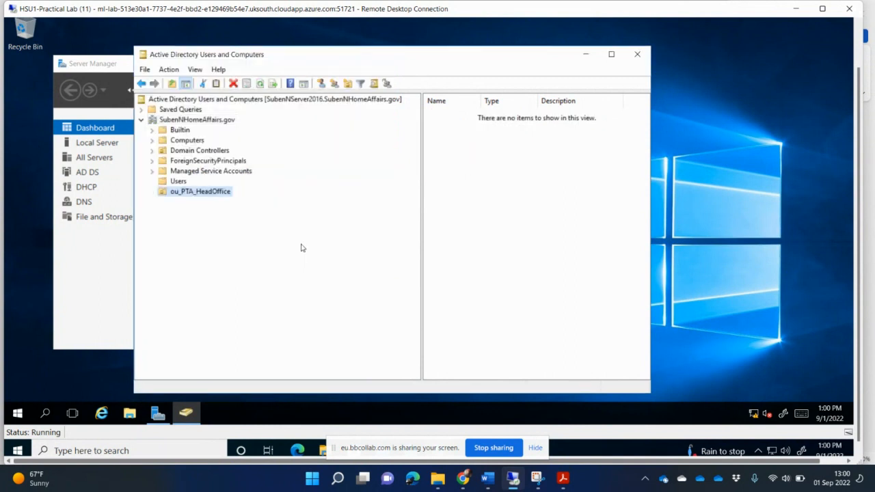
# Create an organizational unit named ou_KZN_BranchOffice directly under the Home Affairs domain
pyautogui.click(190, 121)
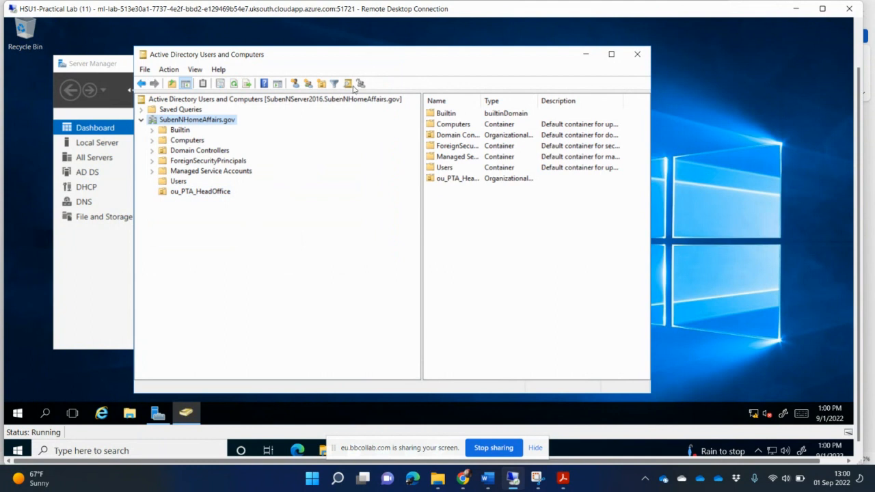
pyautogui.click(321, 83)
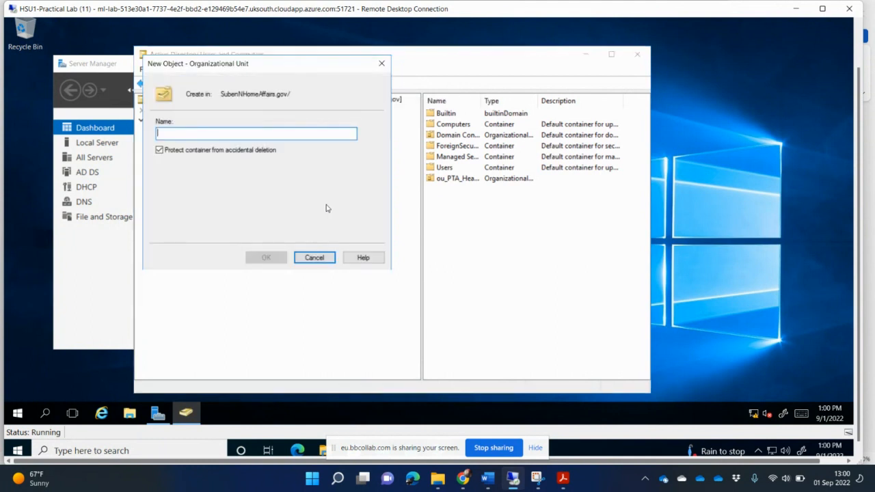
pyautogui.write('ou_KZN_BranchOffice')
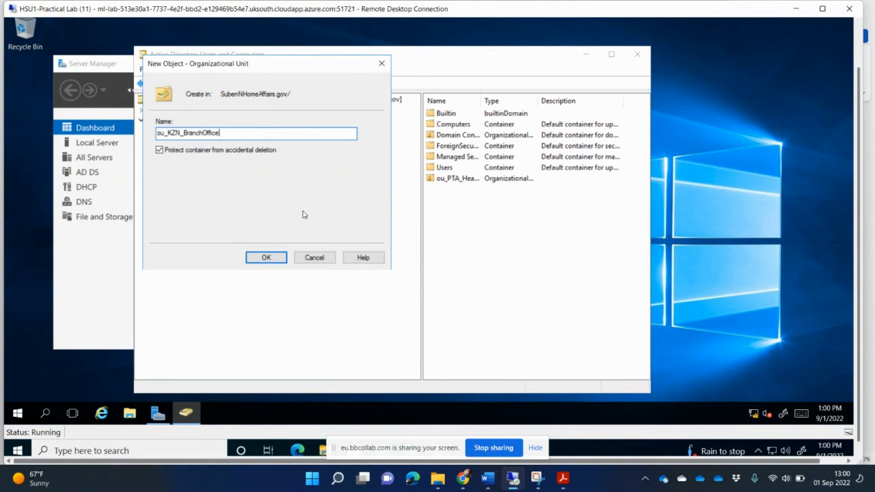
pyautogui.click(267, 258)
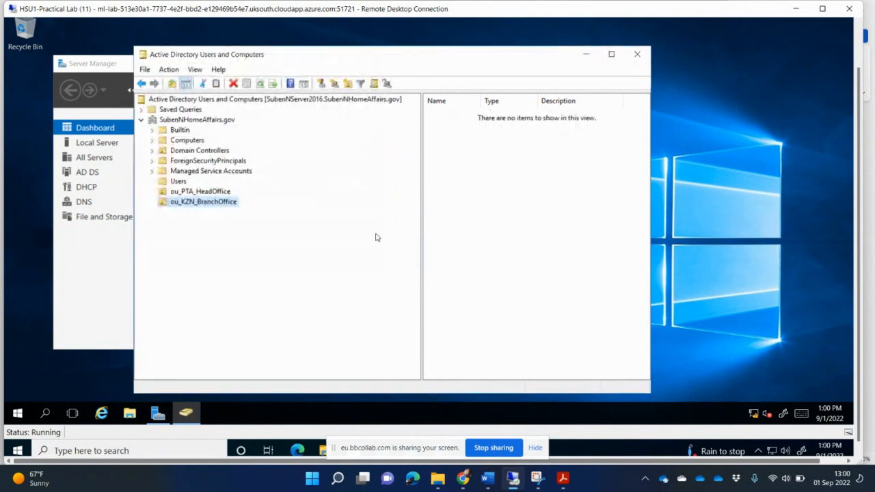
# Create an organizational unit named ou_GAU_BranchOffice directly under the Home Affairs domain
pyautogui.click(179, 120)
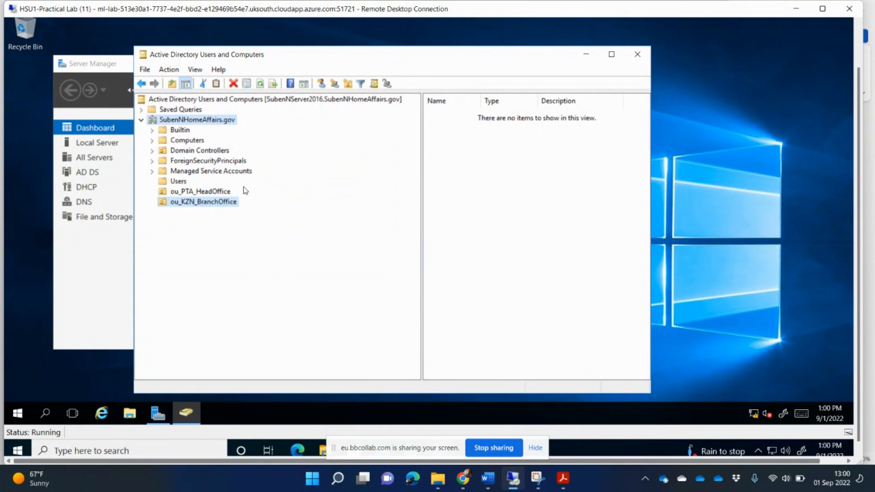
pyautogui.click(322, 84)
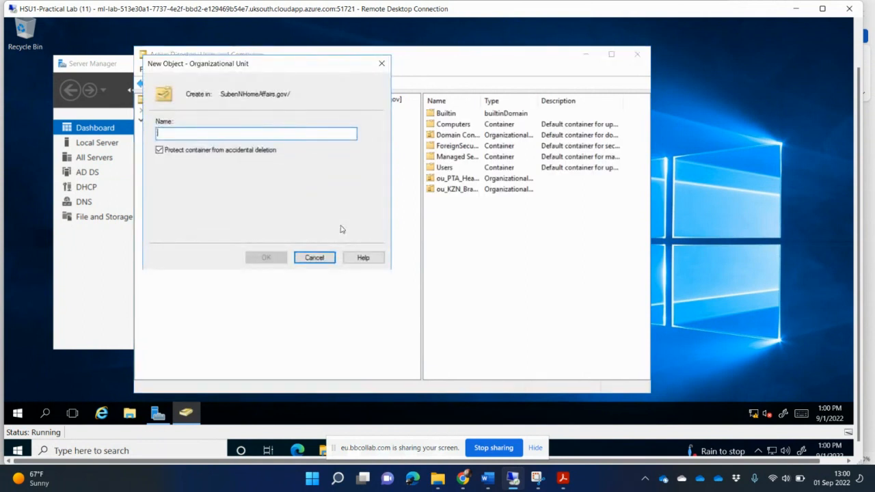
pyautogui.write('ou_')
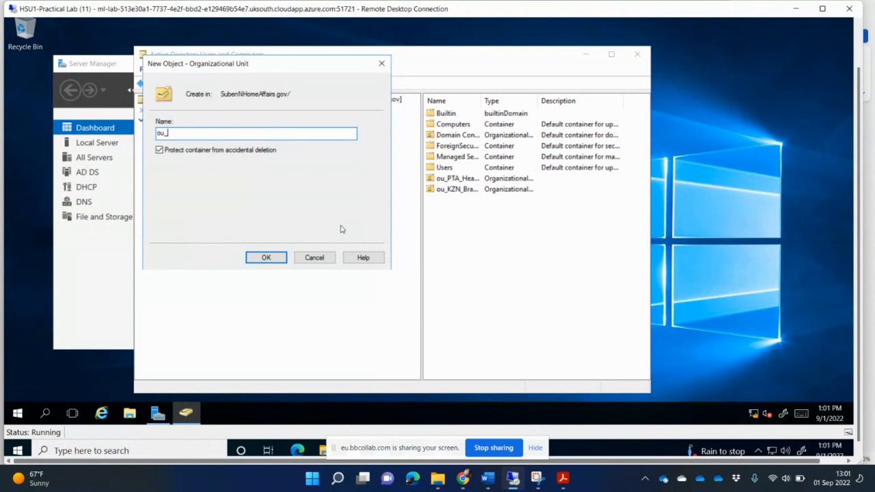
pyautogui.write('GAU_BranchOffice')
pyautogui.click(266, 258)
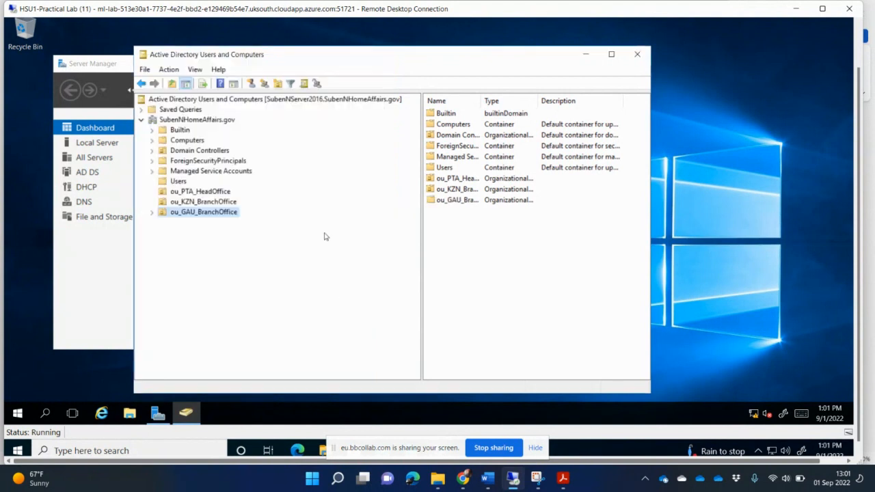
# Create an organizational unit named ou_PTA_ID_Pass inside ou_PTA_HeadOffice, checking the department name in the assignment PDF, and reselect the parent unit
pyautogui.click(216, 194)
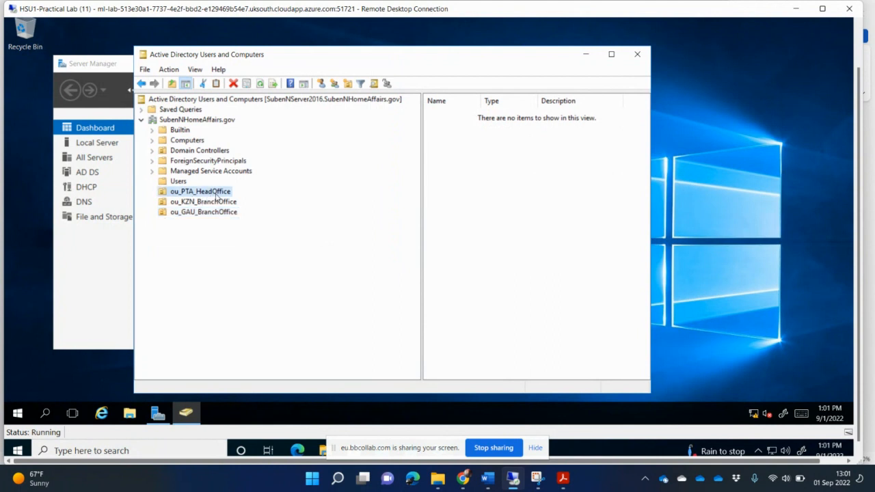
pyautogui.click(349, 84)
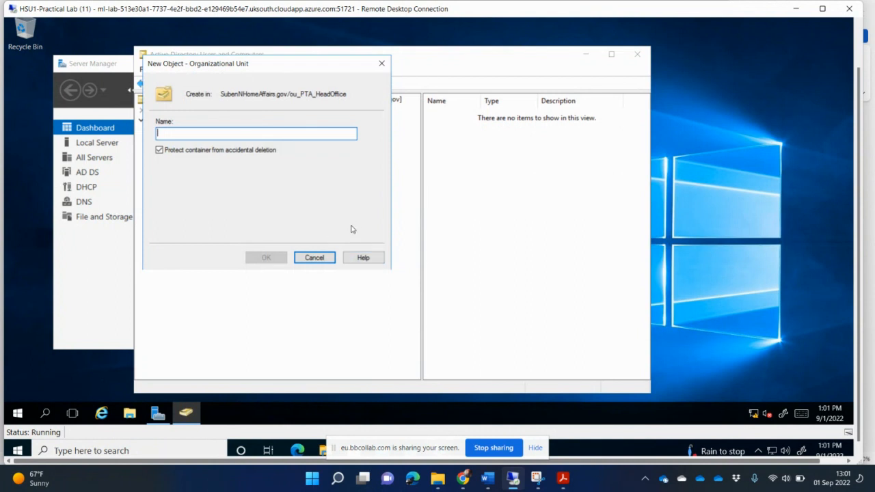
pyautogui.write('ou')
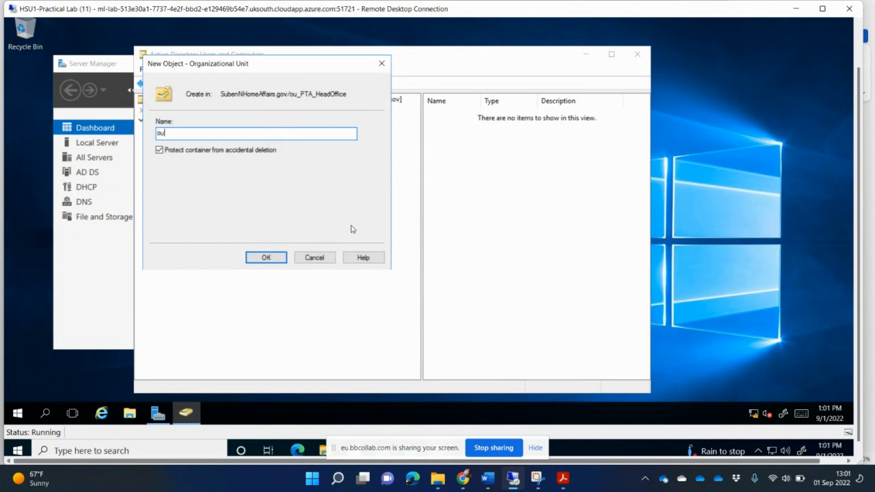
pyautogui.write('_PTA_')
pyautogui.click(564, 479)
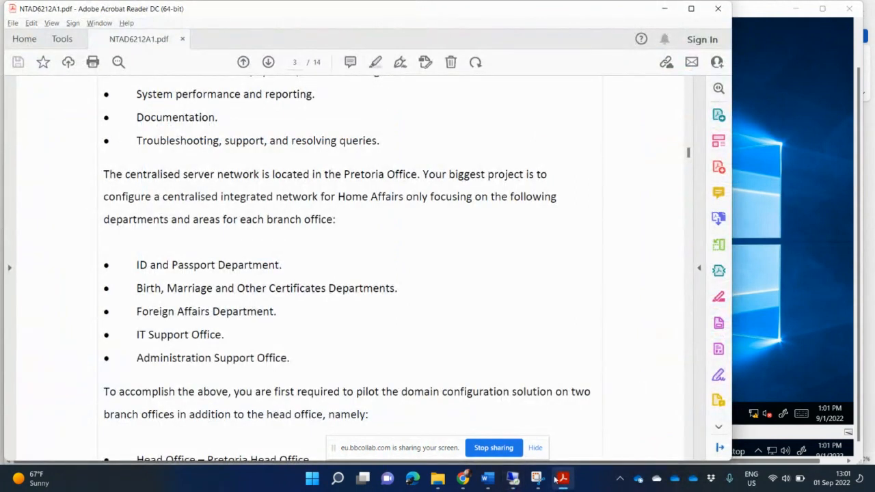
pyautogui.click(514, 479)
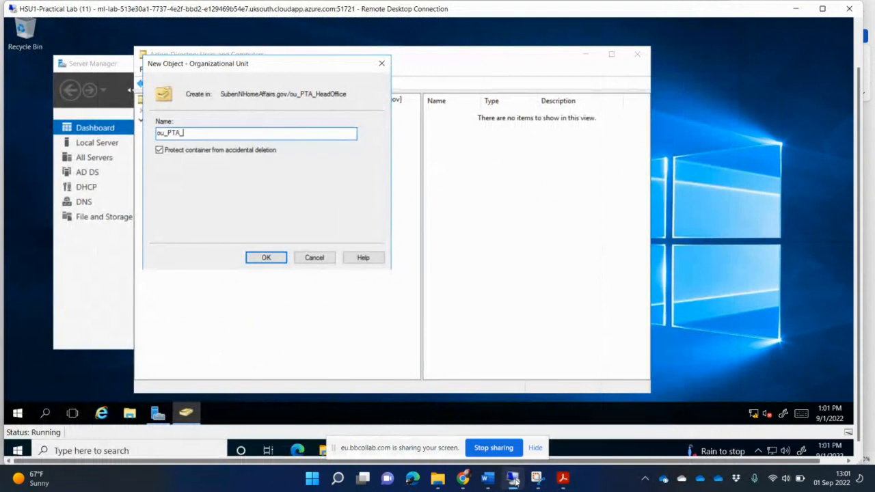
pyautogui.write('ID_Pass')
pyautogui.click(281, 257)
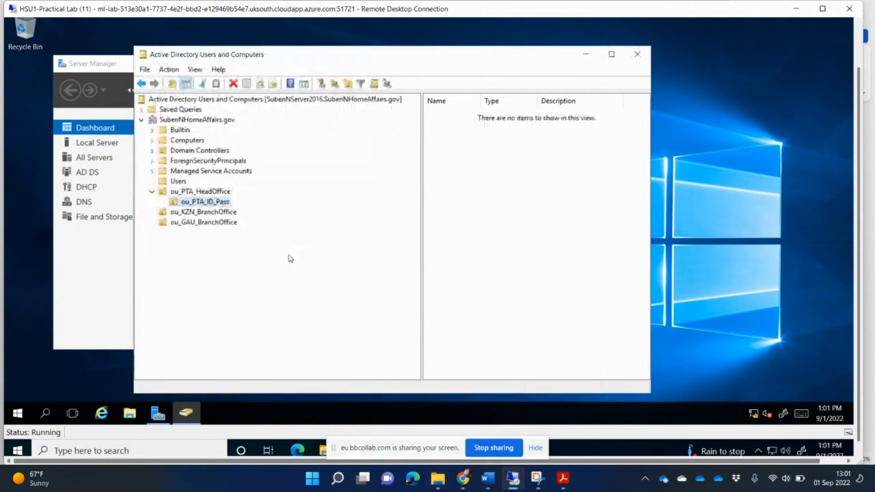
pyautogui.click(202, 193)
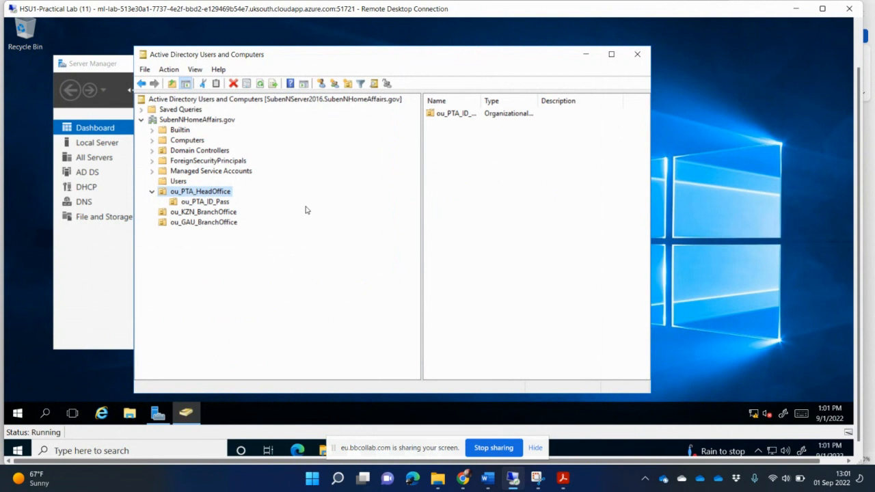
# Create an organizational unit named ou_PTA_Birth_Mar inside ou_PTA_HeadOffice
pyautogui.click(348, 84)
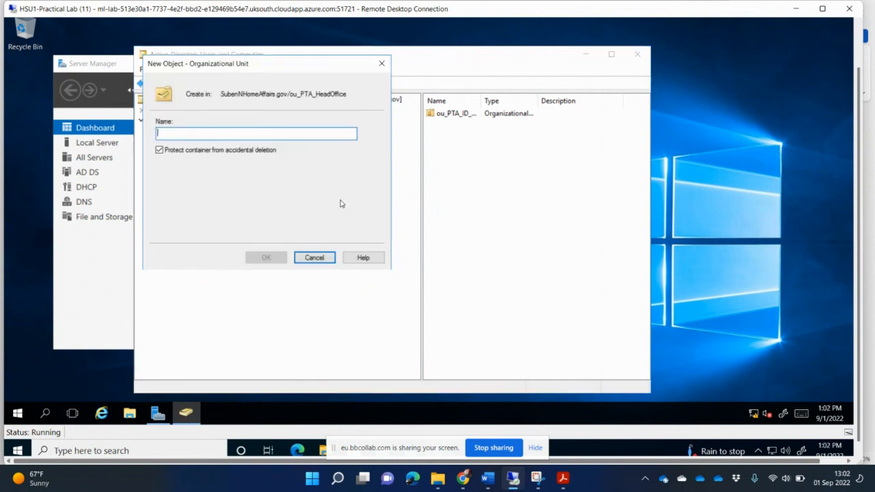
pyautogui.write('ou_')
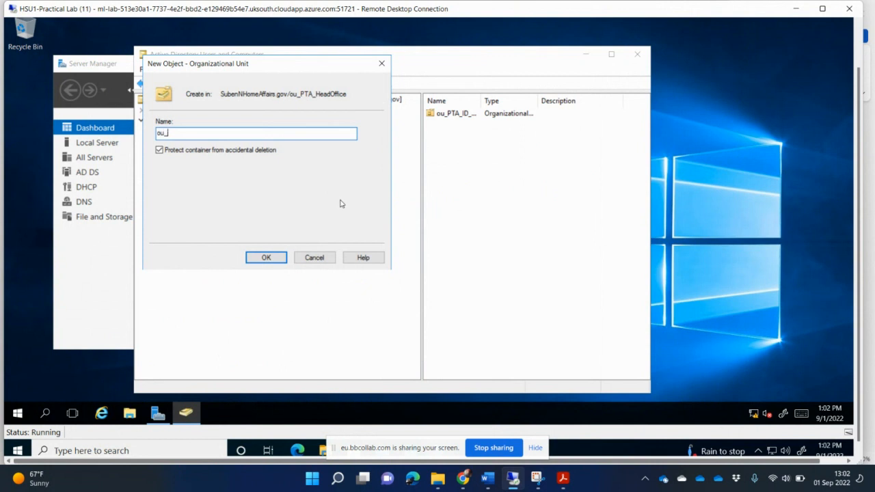
pyautogui.write('PTA_Birth_Mar')
pyautogui.click(281, 258)
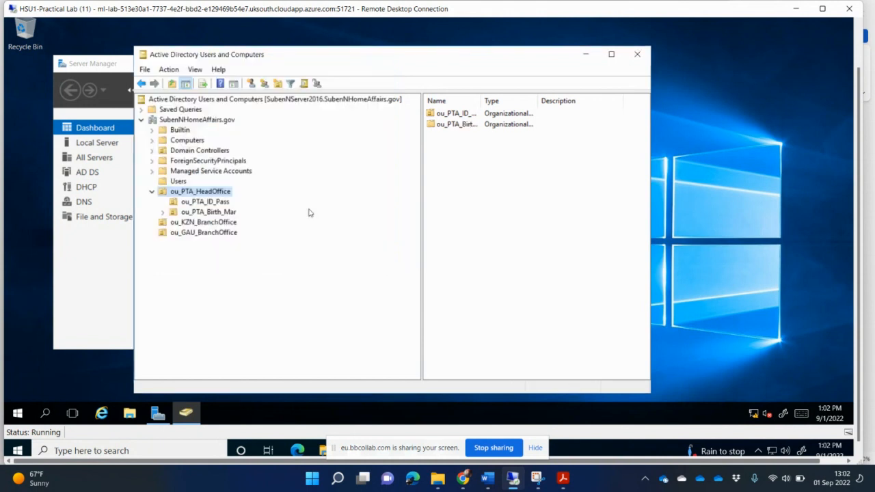
pyautogui.click(307, 213)
# Create an organizational unit named ou_PTA_For_Aff inside ou_PTA_HeadOffice, checking the department name in the assignment PDF
pyautogui.rightClick(213, 194)
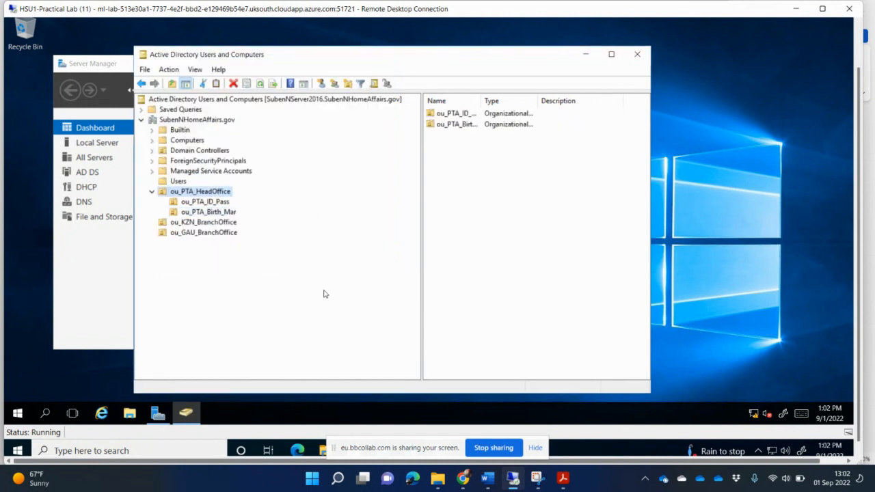
pyautogui.click(349, 84)
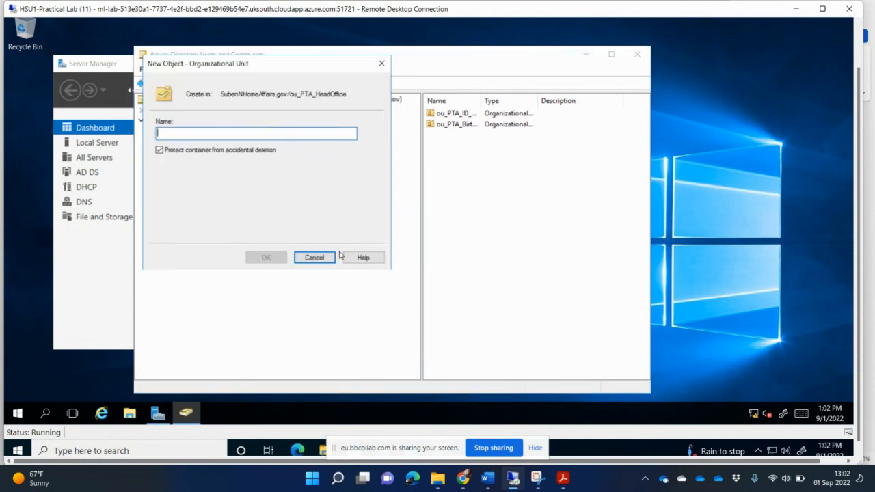
pyautogui.write('ou_')
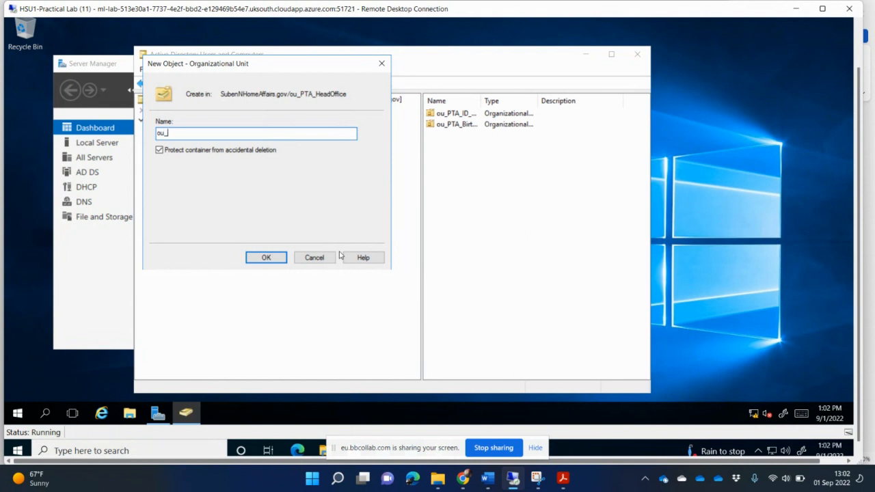
pyautogui.write('PTA_')
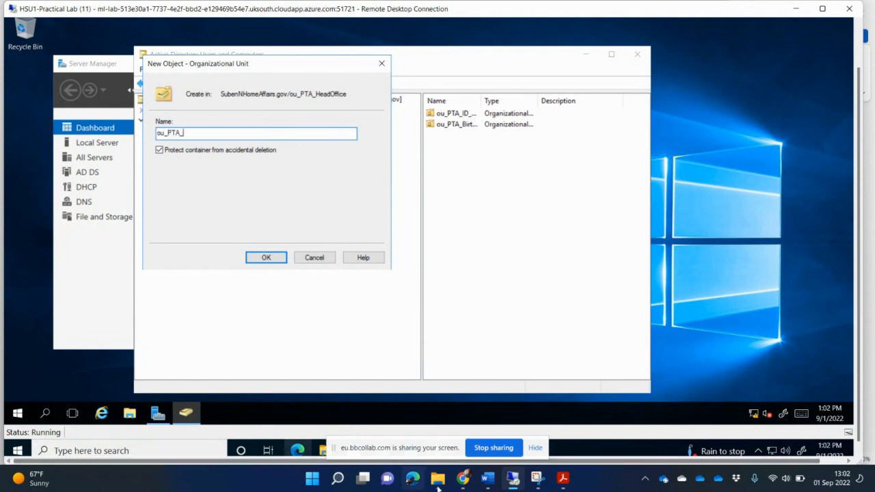
pyautogui.click(563, 479)
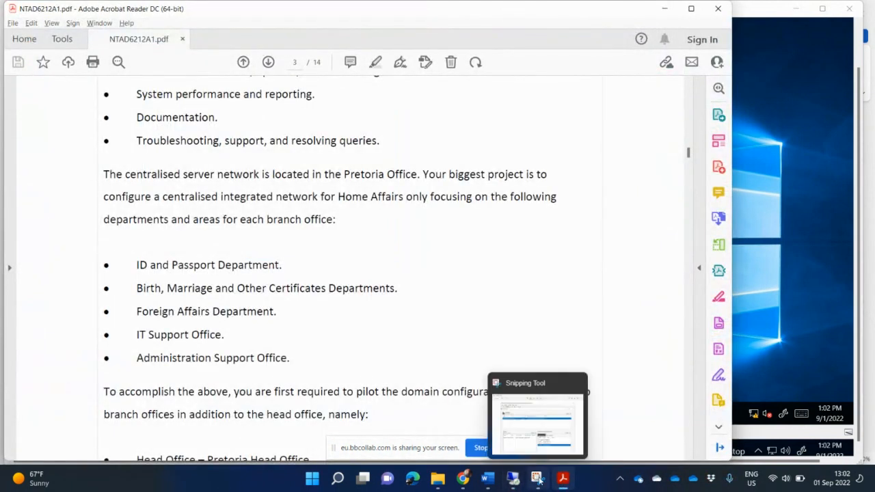
pyautogui.click(513, 479)
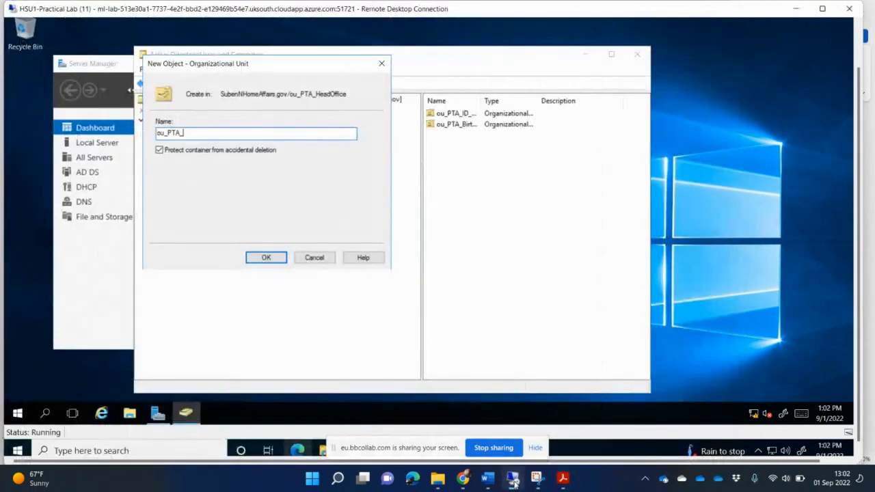
pyautogui.write('For_Aff')
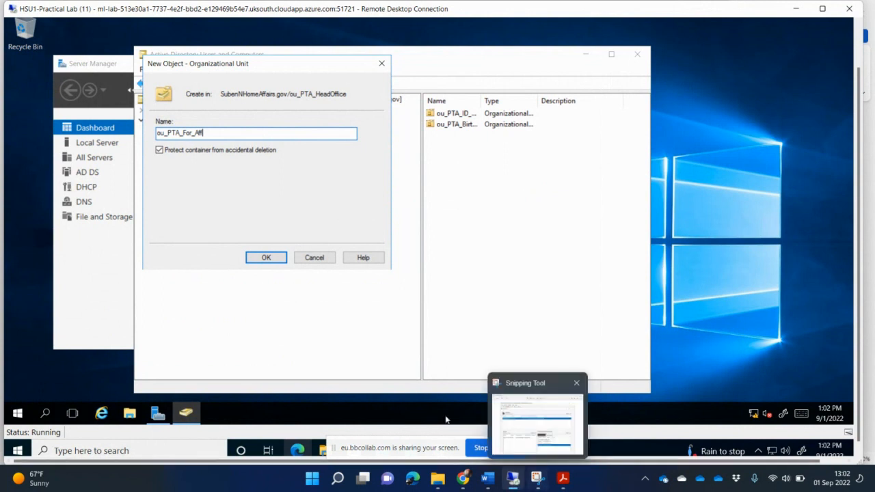
pyautogui.click(268, 258)
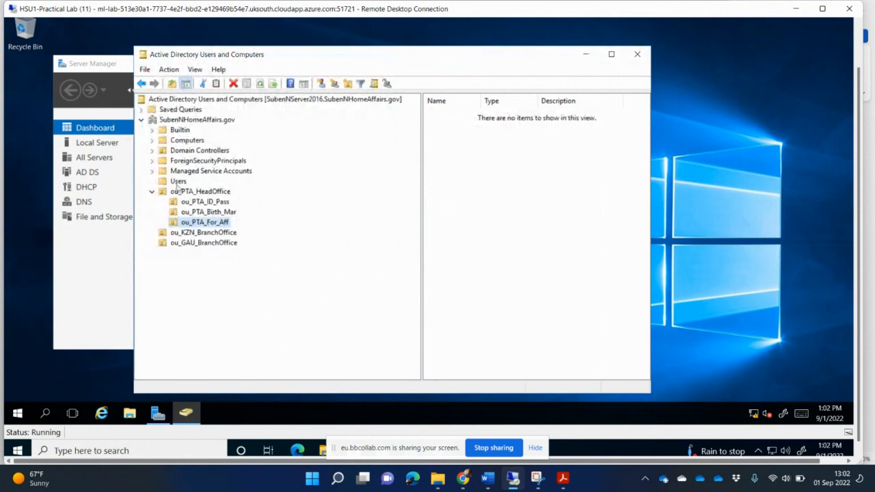
# Create an organizational unit named ou_PTA_IT_Supp inside ou_PTA_HeadOffice
pyautogui.click(206, 192)
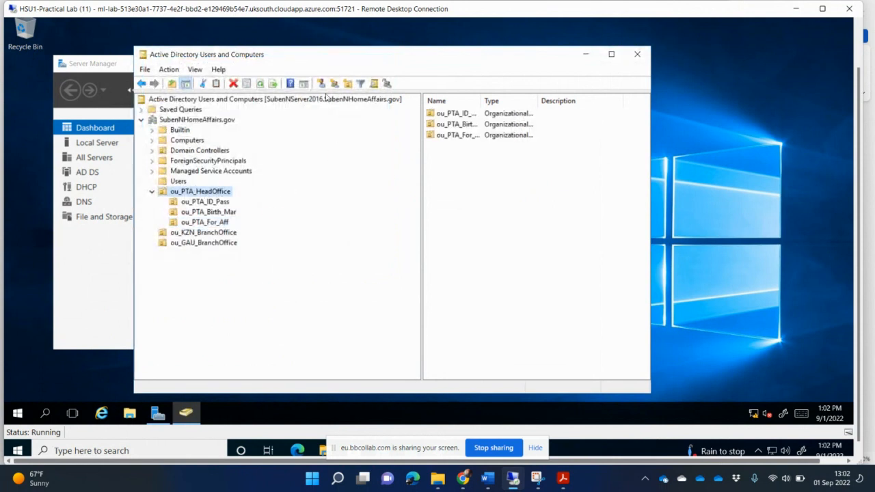
pyautogui.click(347, 84)
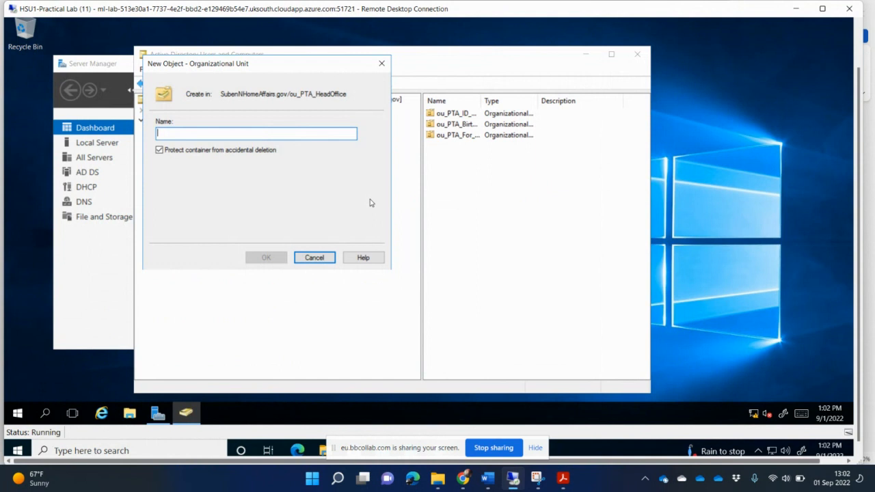
pyautogui.write('ou')
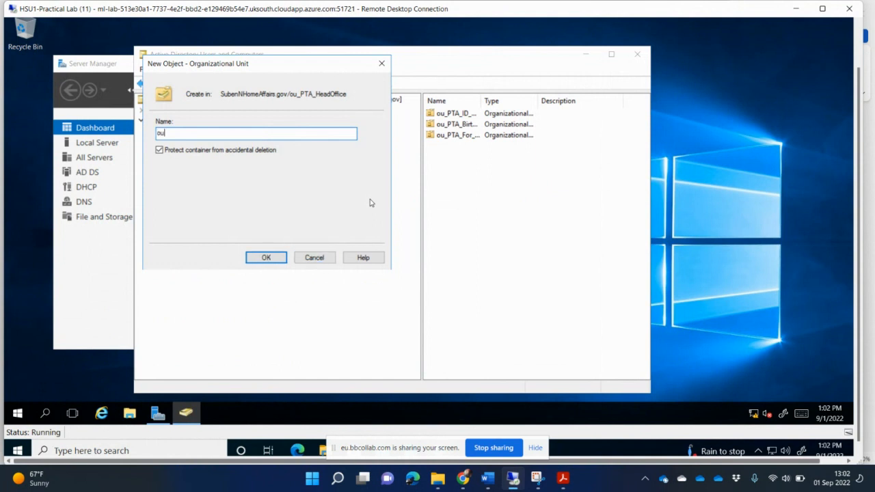
pyautogui.write('_PTA_IT_Supp')
pyautogui.click(267, 257)
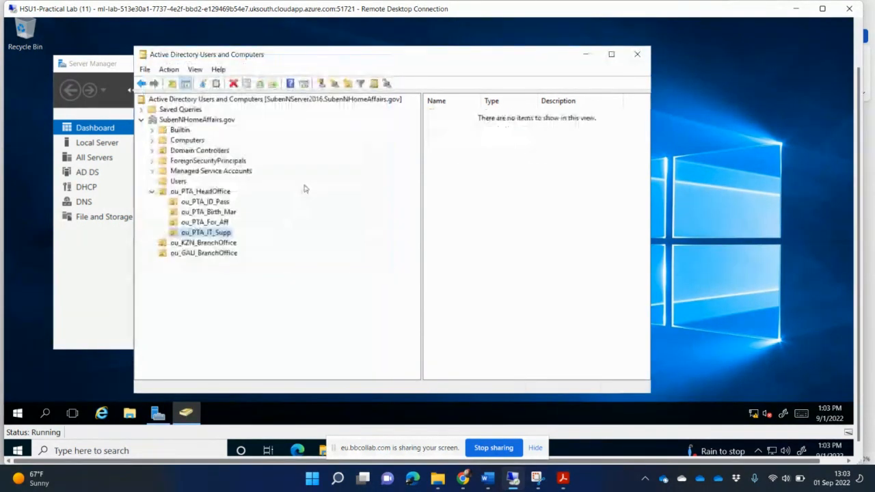
# Check the remaining department in the assignment PDF and create an organizational unit named ou_PTA_Admin_Sup inside ou_PTA_HeadOffice
pyautogui.click(213, 194)
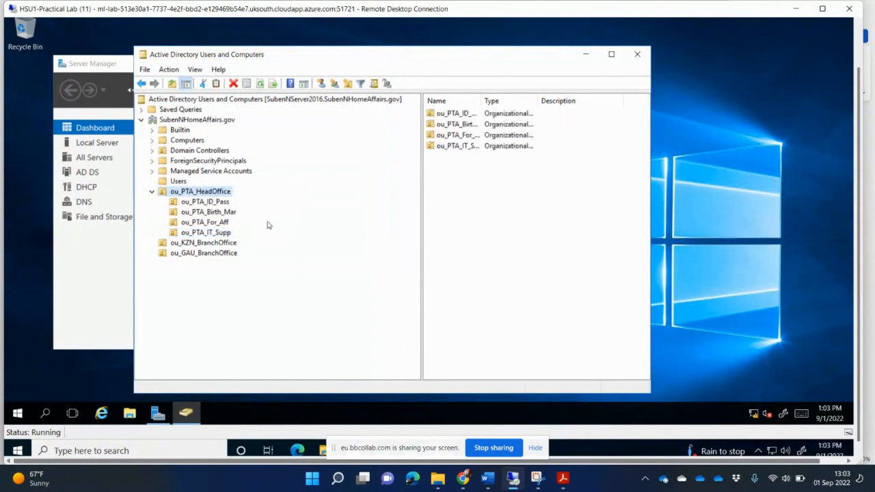
pyautogui.click(563, 479)
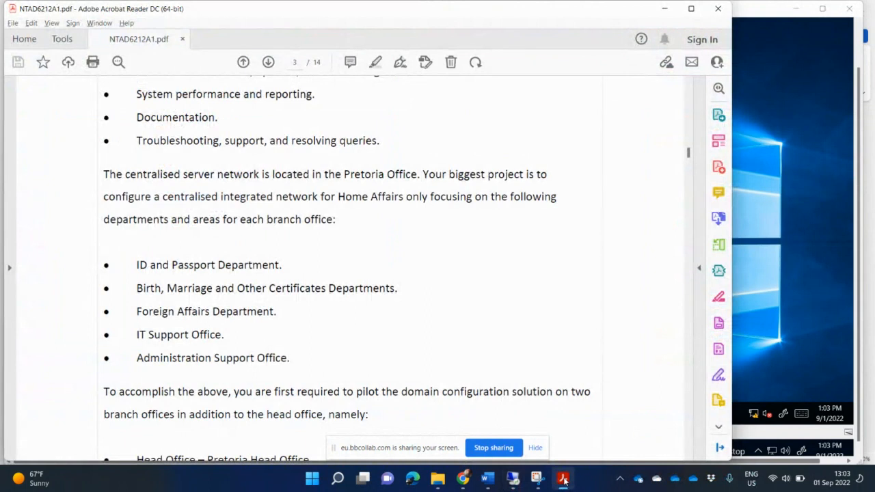
pyautogui.click(515, 483)
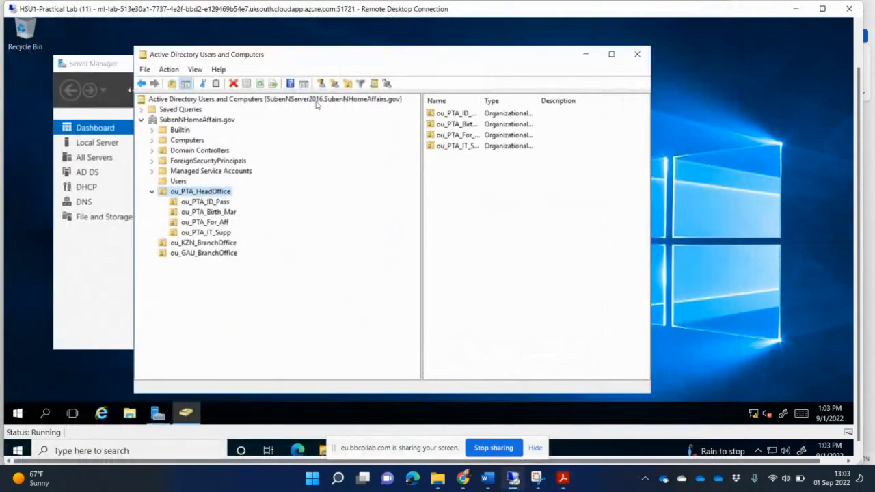
pyautogui.click(347, 83)
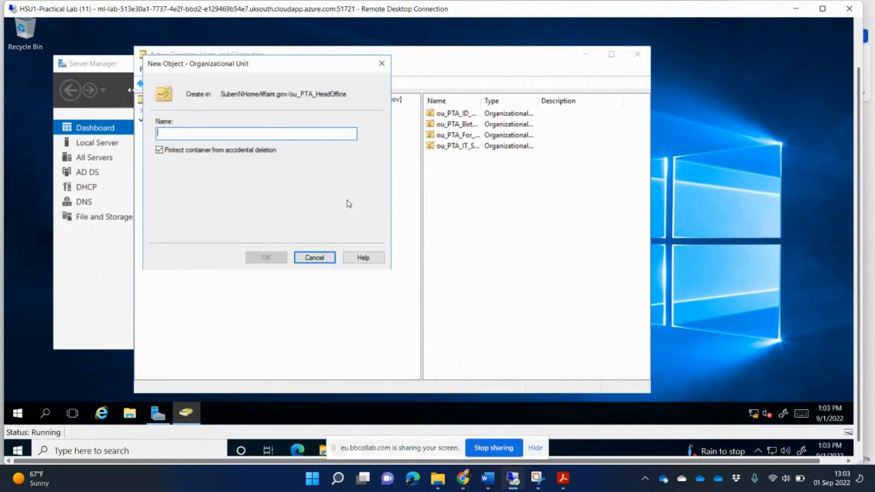
pyautogui.write('ou_')
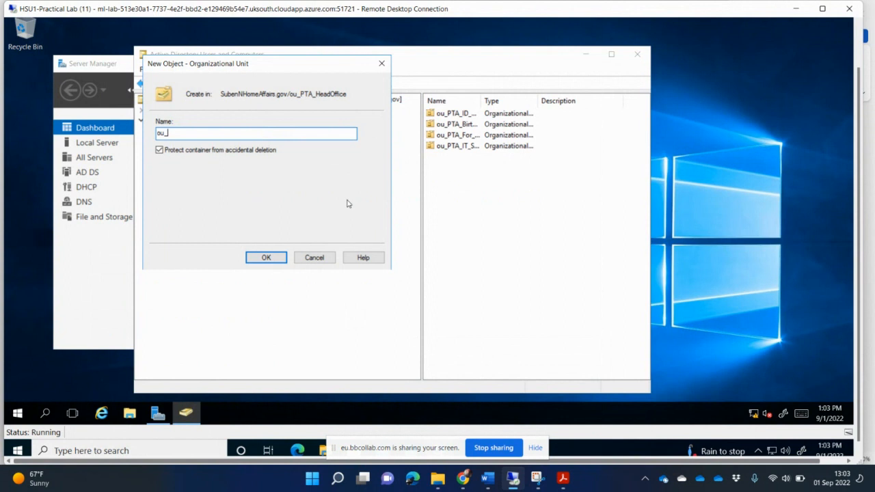
pyautogui.write('PTA_Admin_Sup')
pyautogui.click(280, 260)
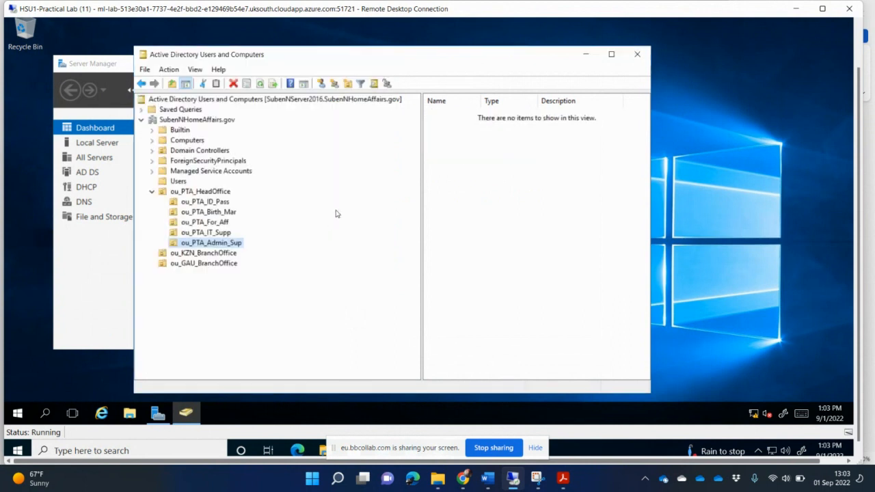
# Create an organizational unit named ou_KZN_For_Aff inside ou_KZN_BranchOffice
pyautogui.click(185, 256)
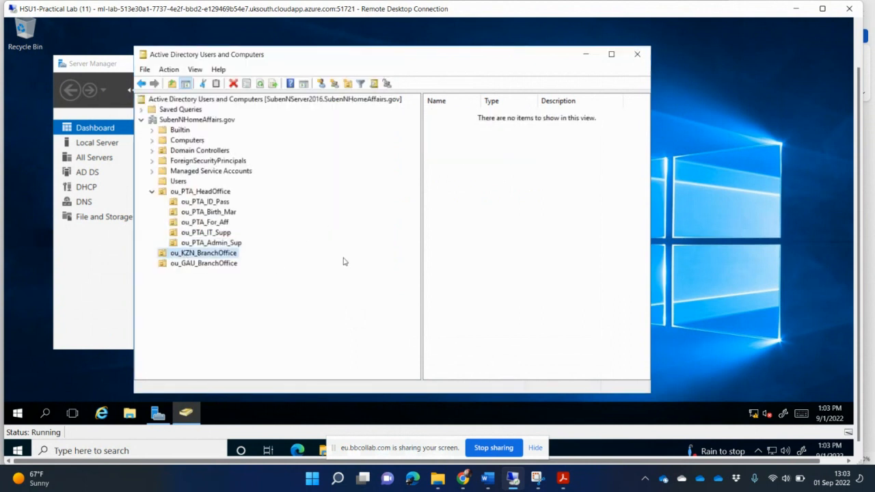
pyautogui.click(349, 83)
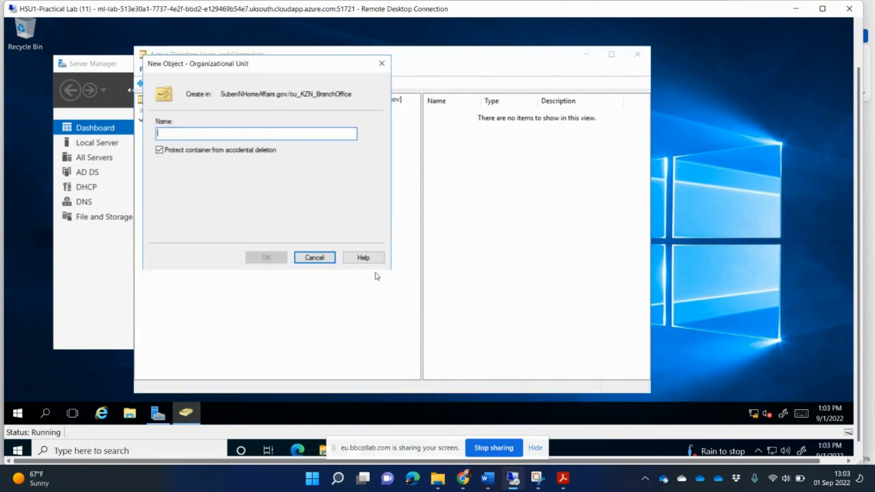
pyautogui.write('ou_')
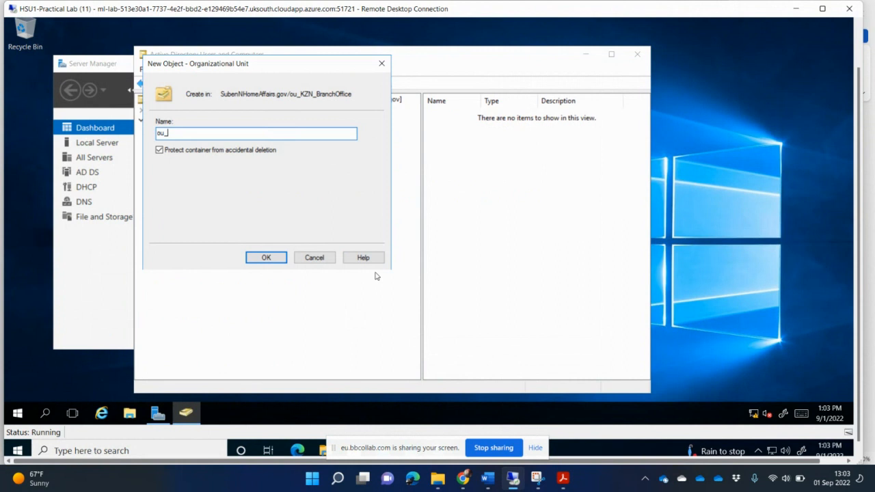
pyautogui.write('KZN_For_Aff')
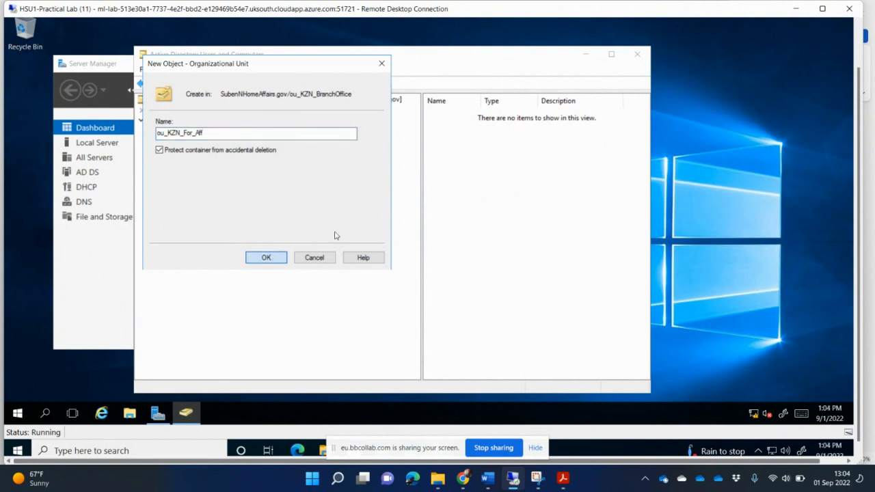
pyautogui.press('Return')
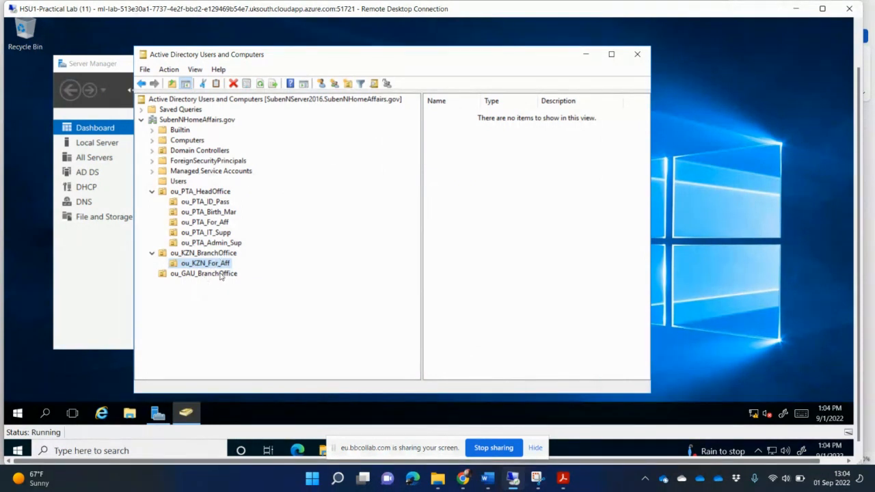
# Switch to the assignment PDF and examine the marking rubric's requirements for Active Directory user accounts, group accounts and naming
pyautogui.click(224, 203)
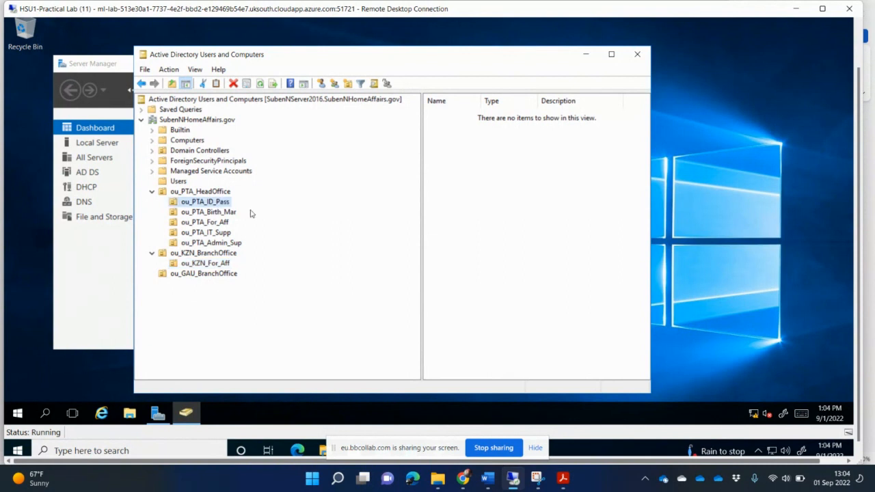
pyautogui.click(564, 479)
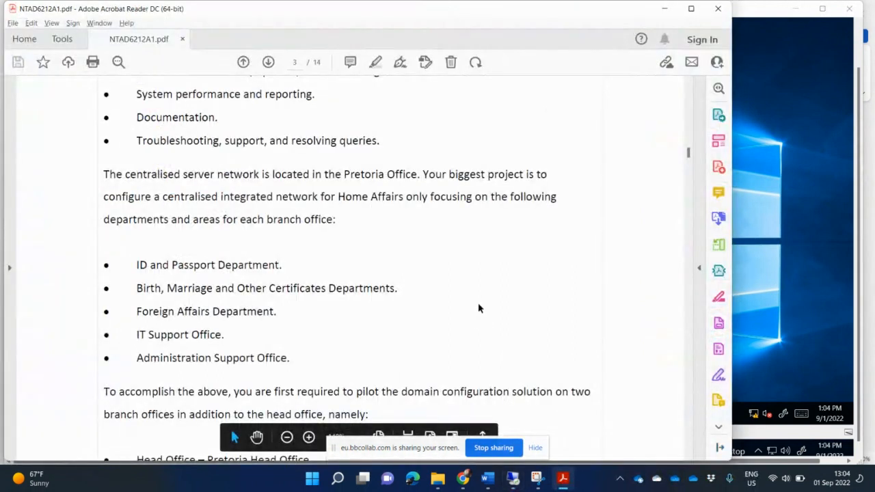
pyautogui.scroll(-2, 481, 304)
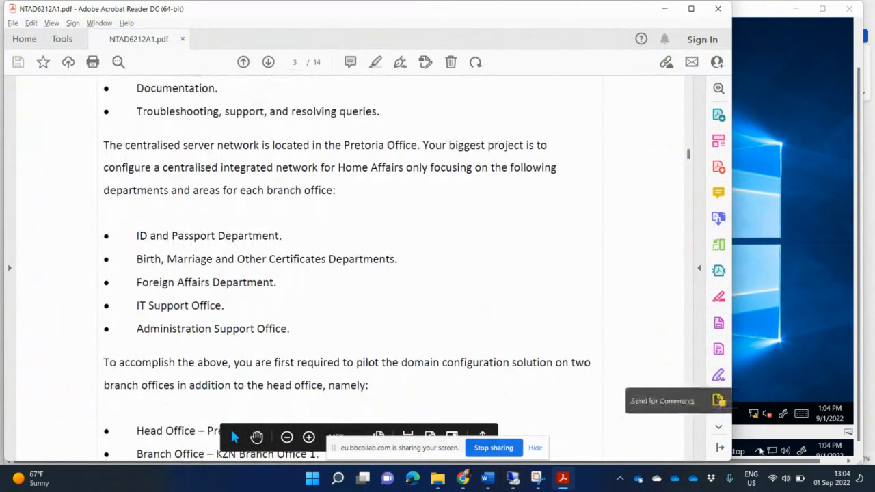
pyautogui.click(688, 429)
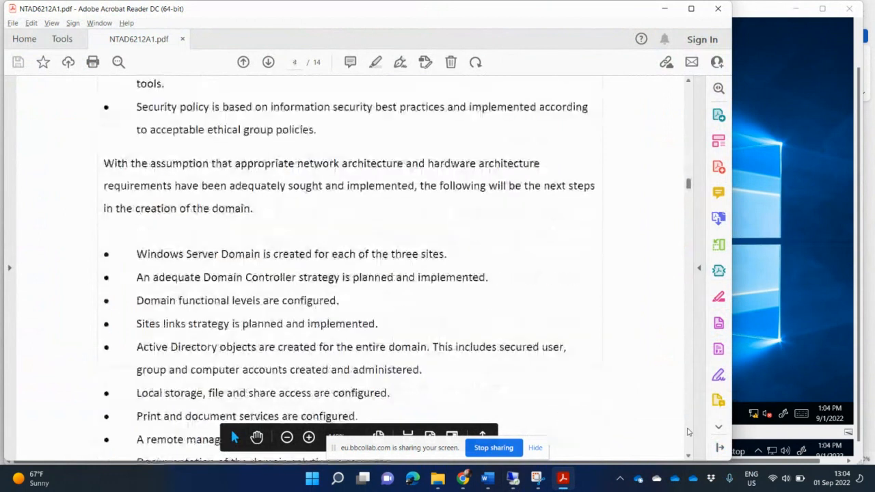
pyautogui.click(689, 432)
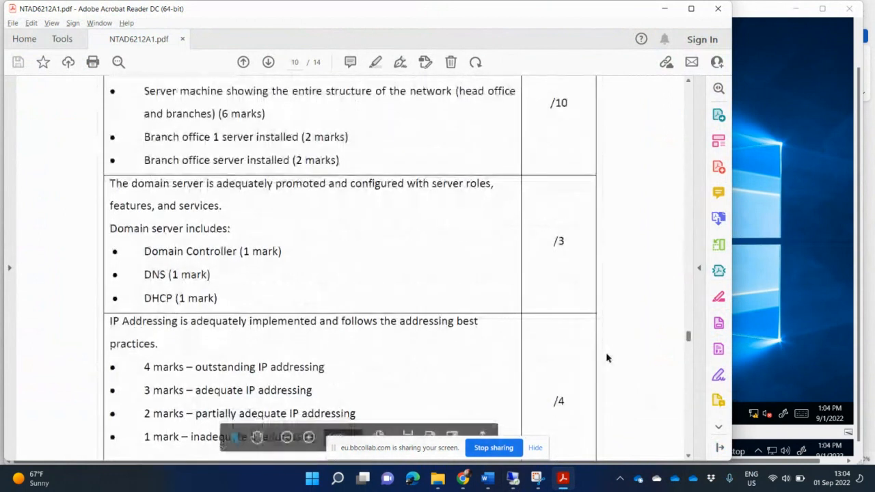
pyautogui.scroll(-2, 687, 426)
pyautogui.scroll(-15, 693, 428)
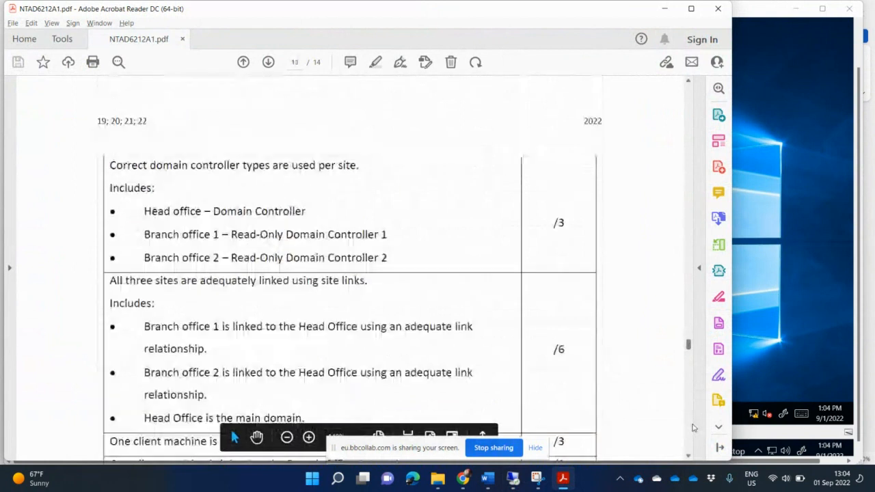
pyautogui.scroll(-6, 693, 427)
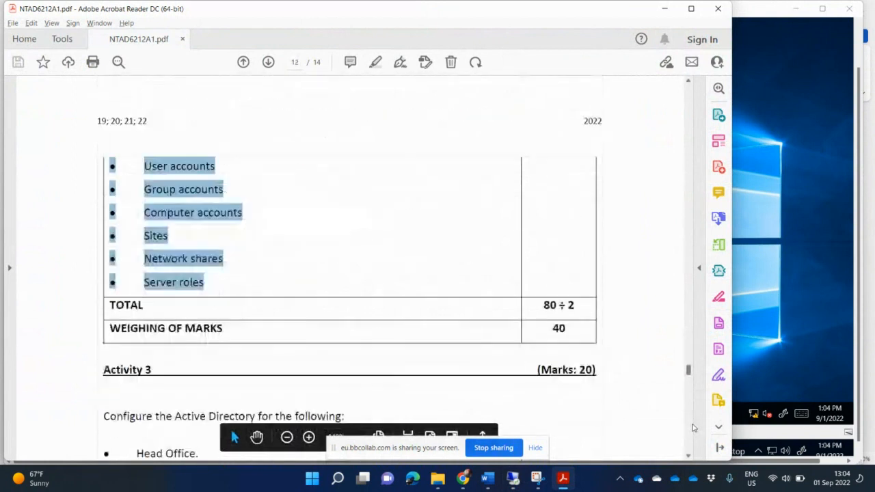
pyautogui.scroll(5, 602, 197)
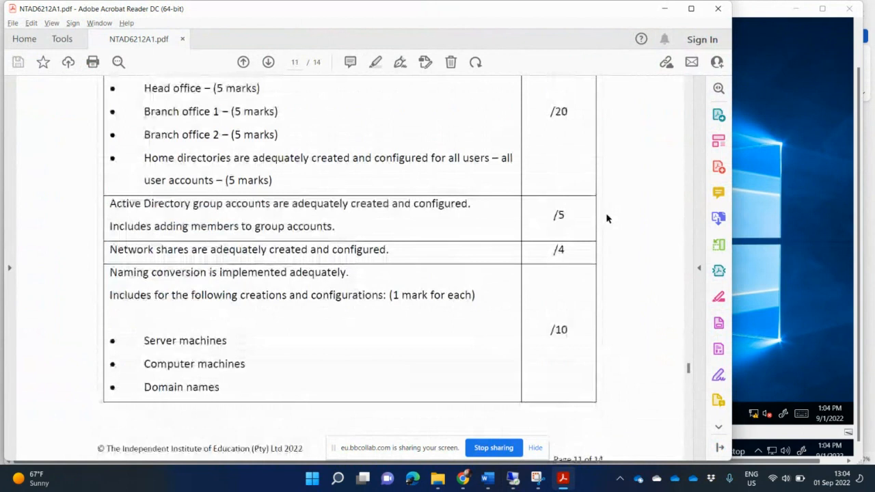
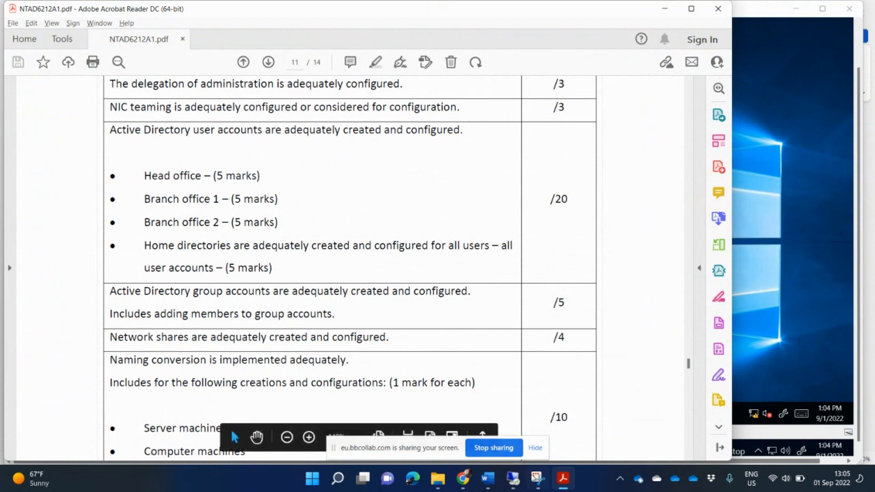
# Switch to the server VM and start a user in ou_PTA_ID_Pass with first name Pta, last name User1 and logon name ptauser1
pyautogui.moveTo(514, 482)
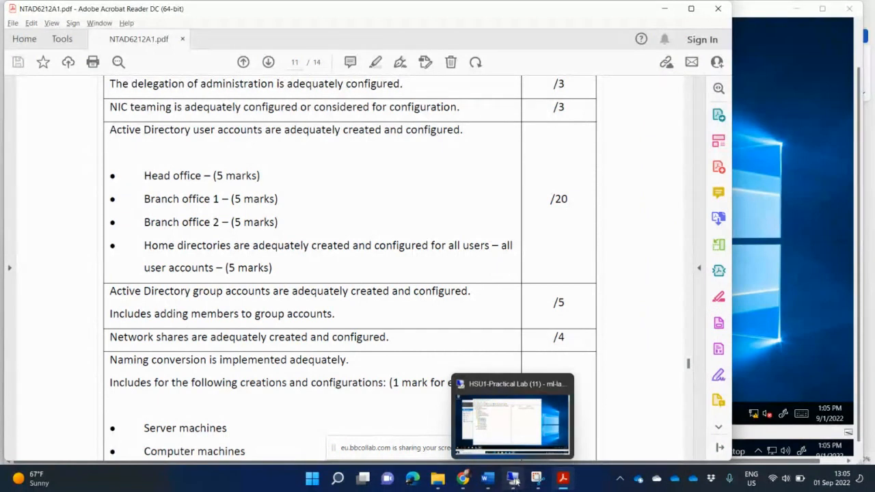
pyautogui.click(515, 482)
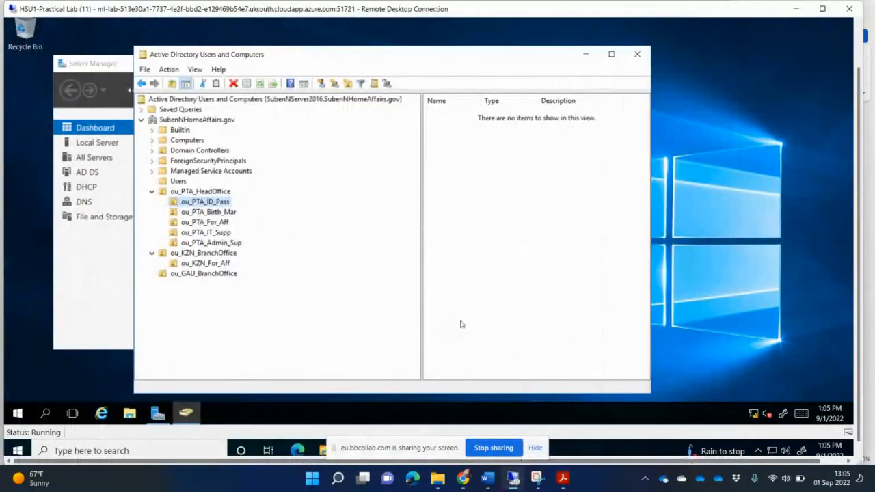
pyautogui.click(226, 203)
pyautogui.click(322, 83)
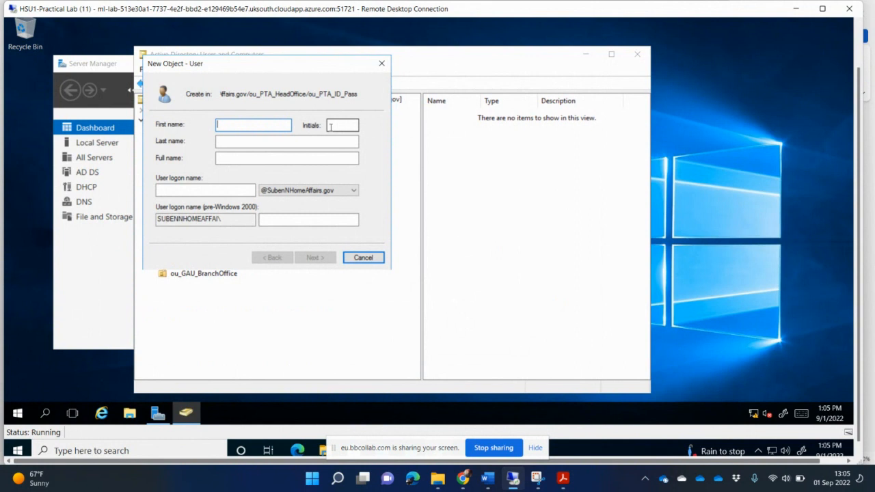
pyautogui.write('Pta')
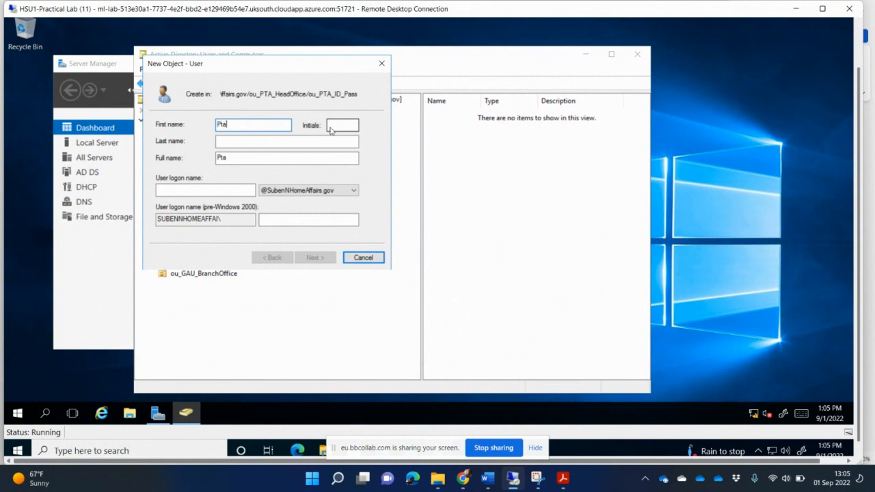
pyautogui.click(245, 141)
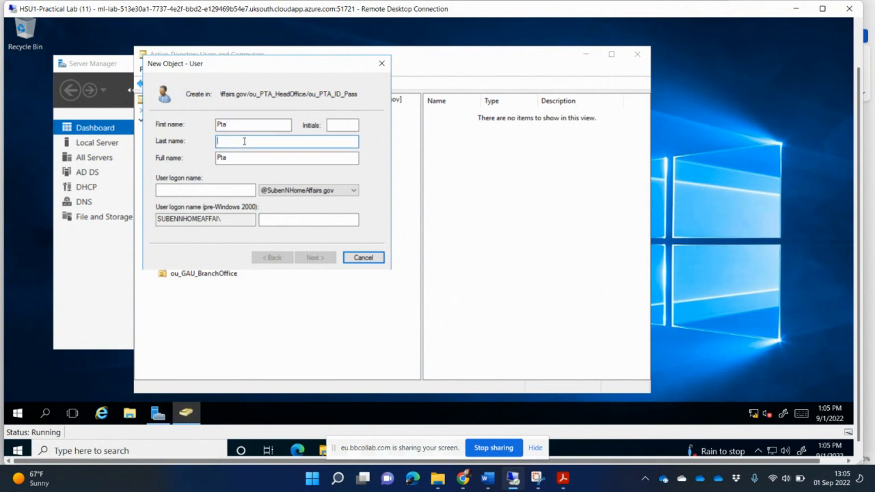
pyautogui.write('User1')
pyautogui.click(217, 190)
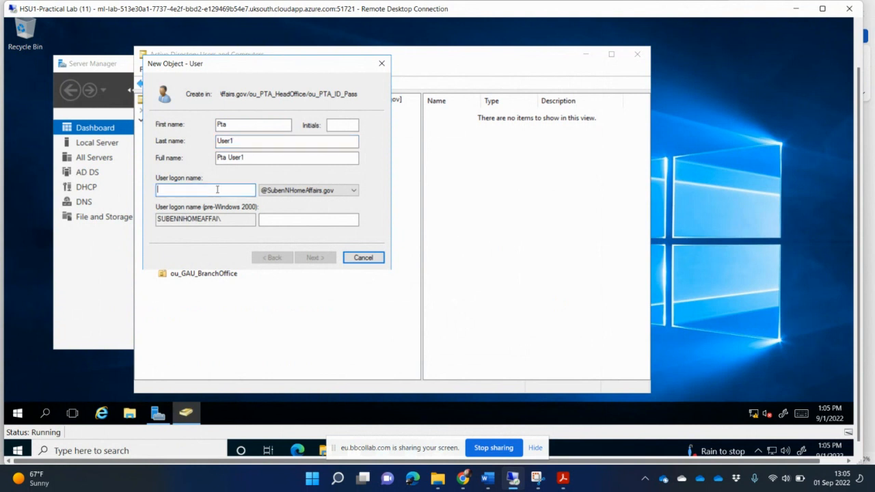
pyautogui.write('p')
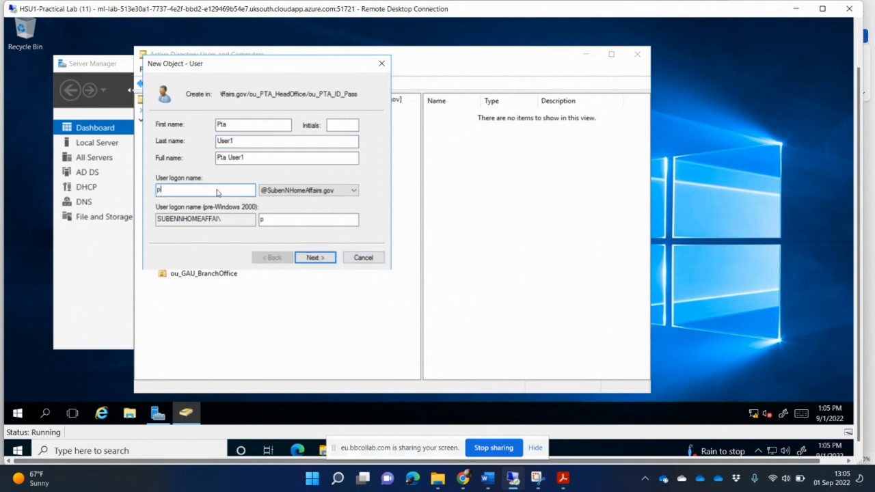
pyautogui.write('tsuser1')
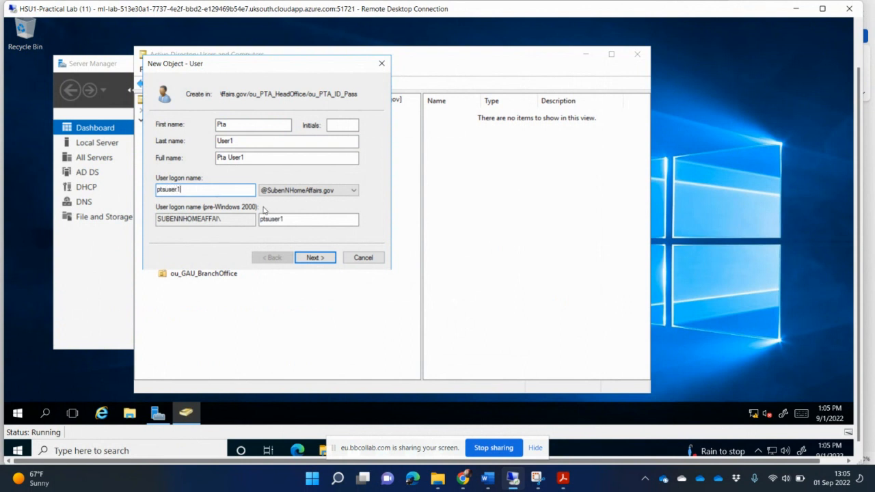
pyautogui.click(313, 257)
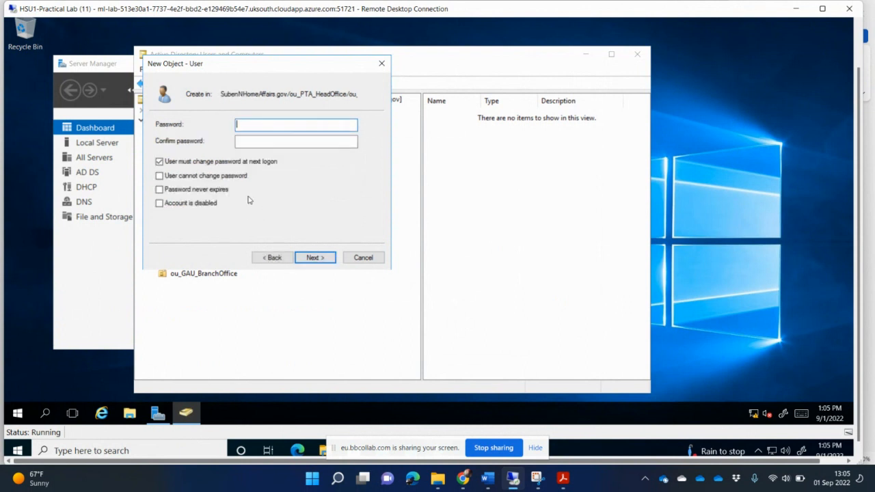
# Waive the password change at next logon, set the password to never expire, enter and confirm the account password, and finish creating the user
pyautogui.click(161, 163)
pyautogui.click(159, 189)
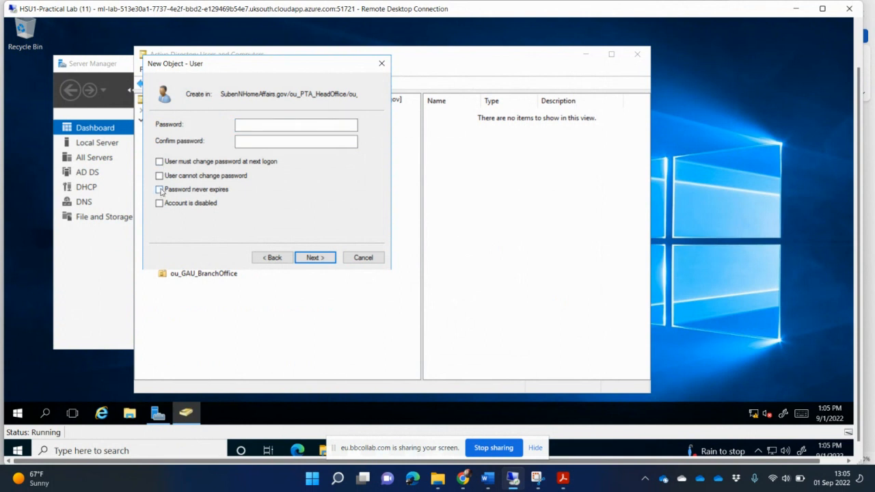
pyautogui.click(266, 127)
pyautogui.write('•••••')
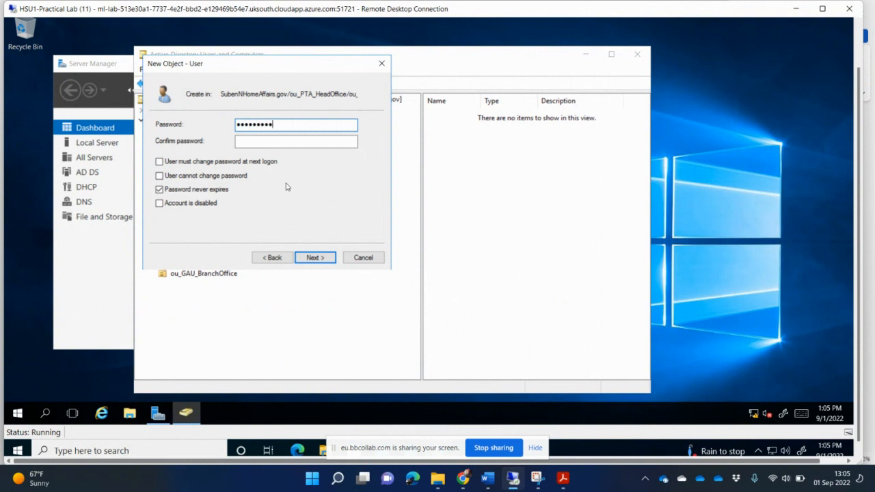
pyautogui.press('Tab')
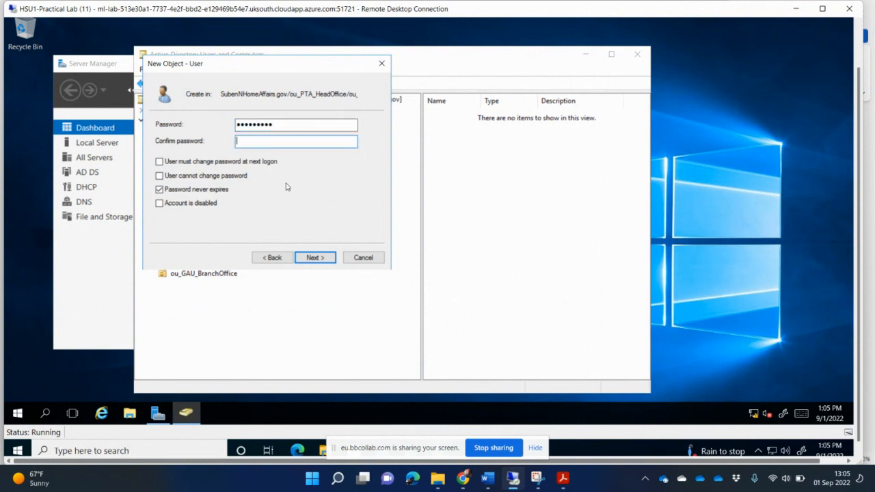
pyautogui.write('••••')
pyautogui.click(317, 258)
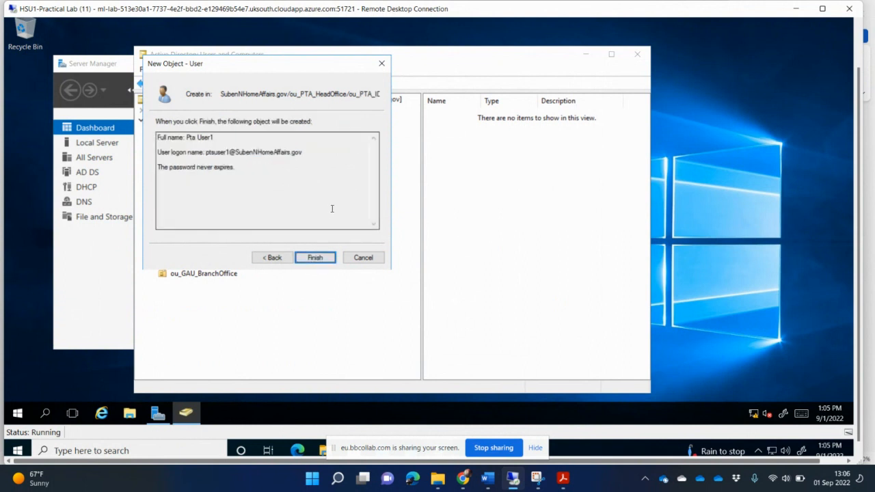
pyautogui.click(317, 258)
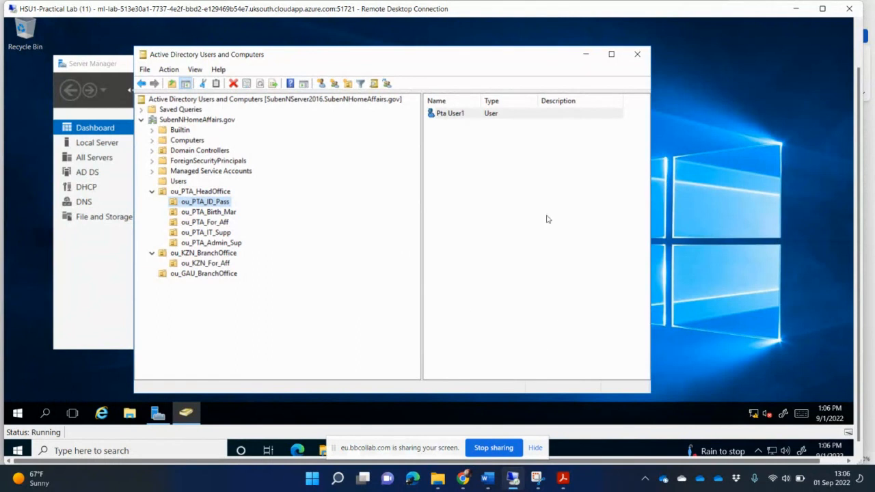
pyautogui.click(463, 116)
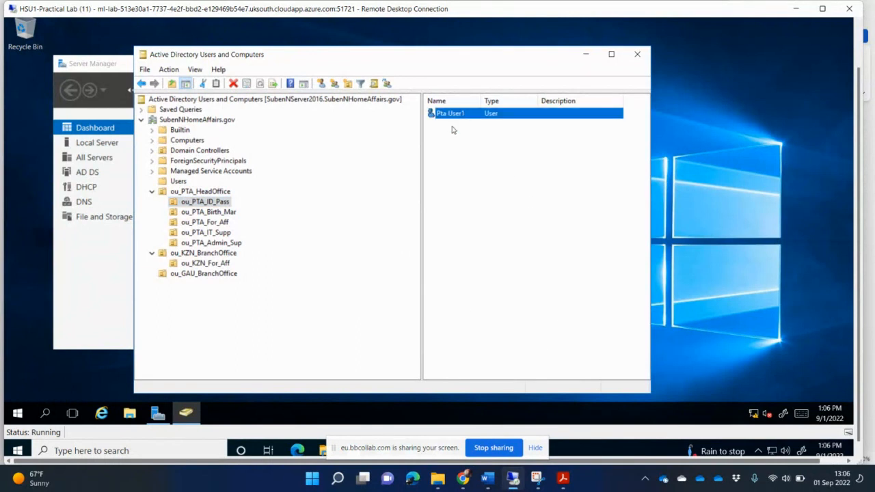
pyautogui.click(209, 212)
pyautogui.click(205, 223)
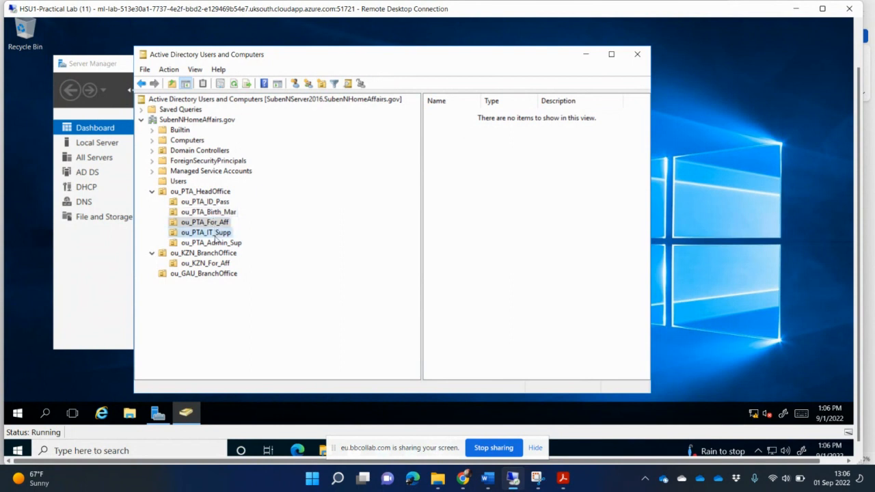
pyautogui.click(215, 234)
pyautogui.click(216, 244)
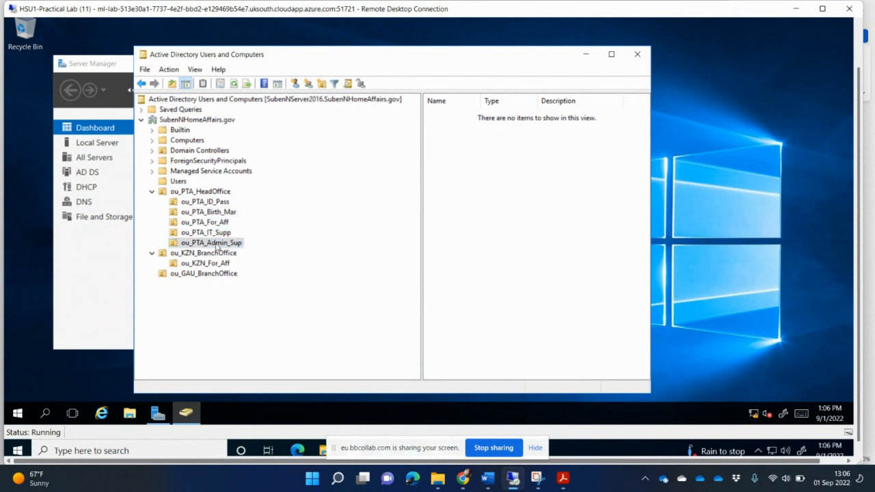
# Open the profile settings of Pta User1 in ou_PTA_ID_Pass and set the home folder to connect as drive Z:
pyautogui.click(228, 203)
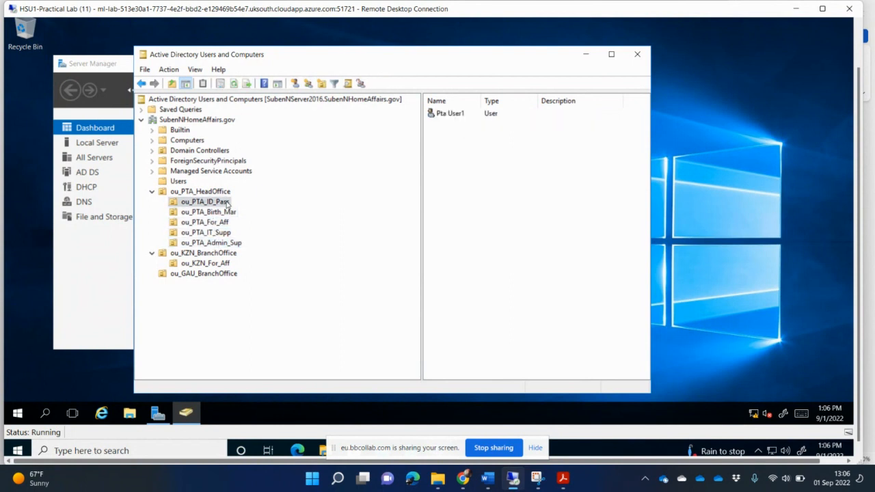
pyautogui.doubleClick(468, 116)
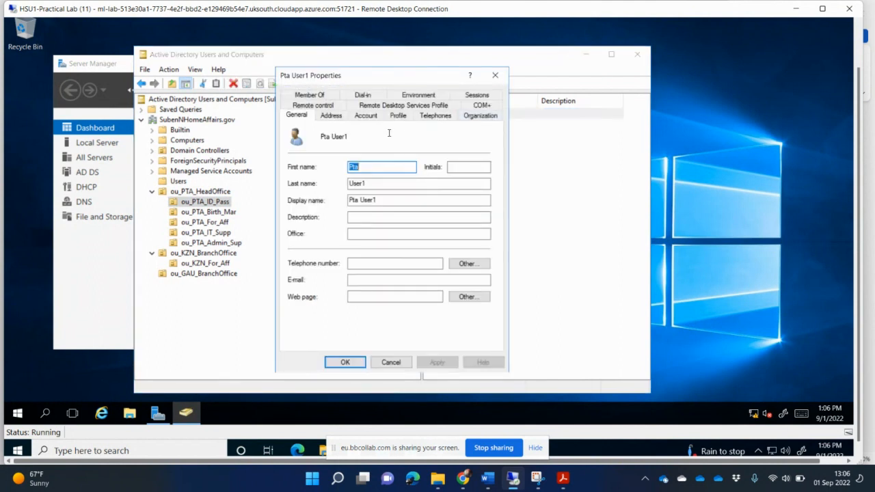
pyautogui.click(366, 116)
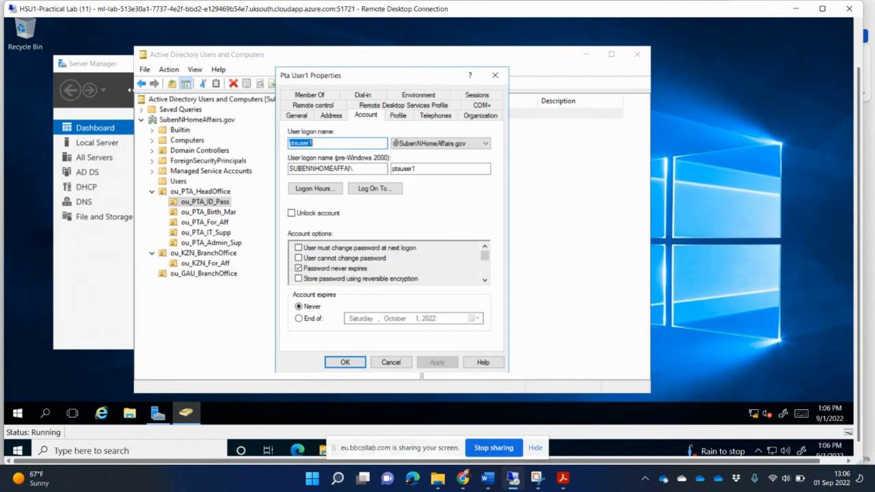
pyautogui.click(398, 118)
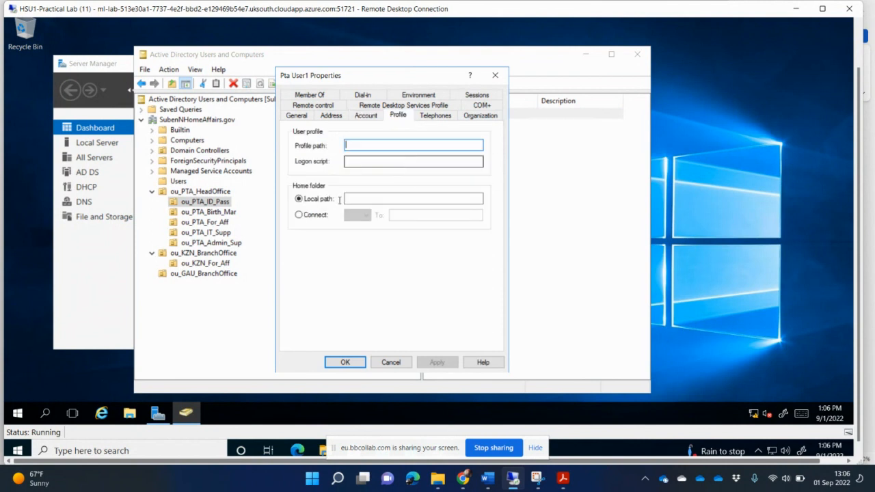
pyautogui.click(299, 214)
pyautogui.click(431, 216)
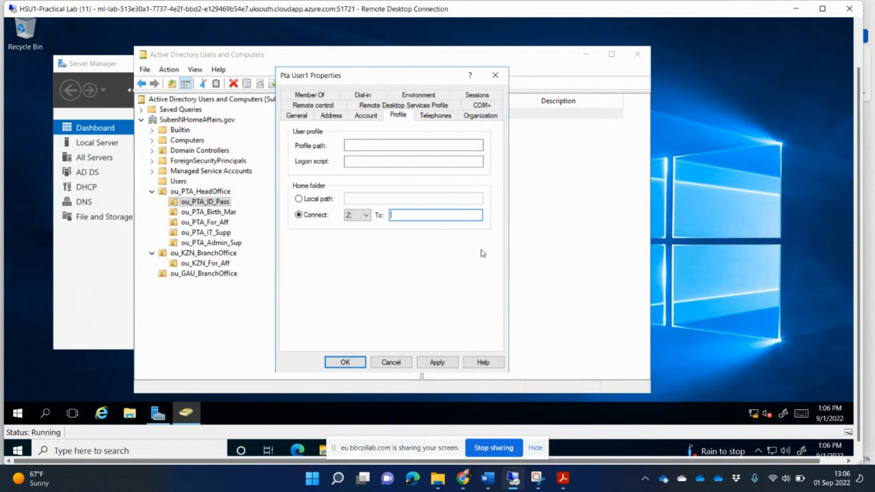
# Create a folder named Home Folder at the root of Local Disk (C:) in File Explorer
pyautogui.click(130, 413)
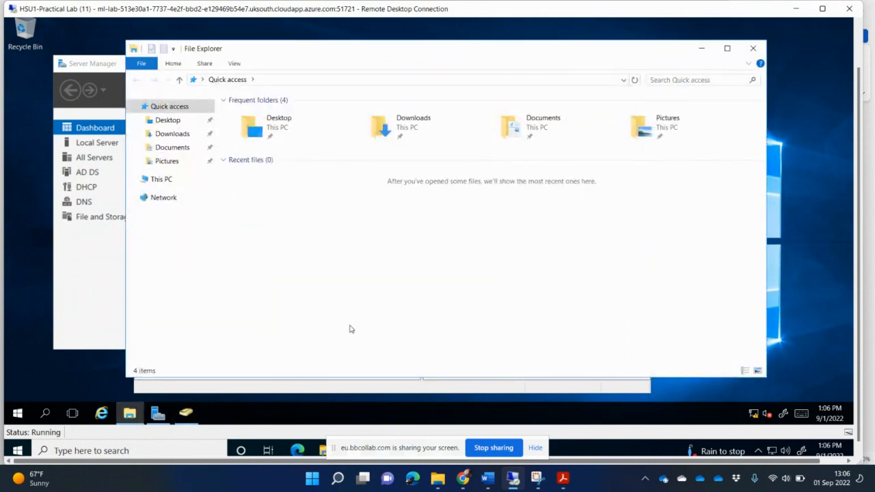
pyautogui.click(166, 179)
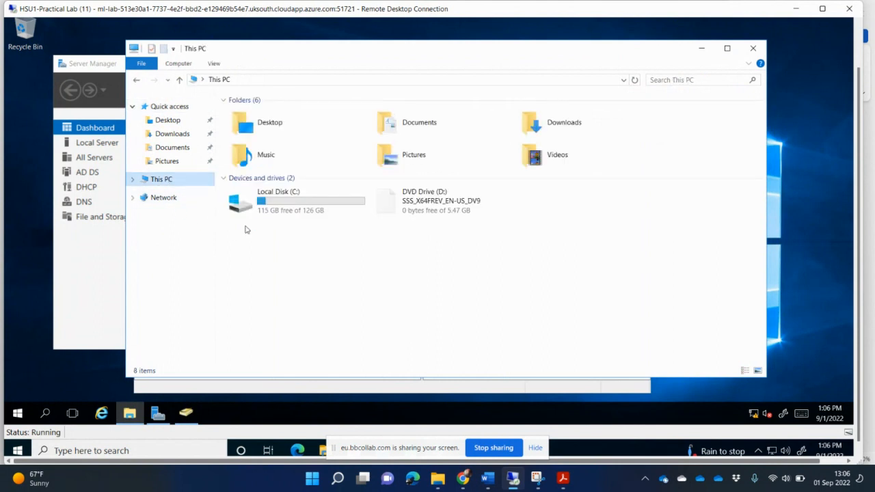
pyautogui.doubleClick(316, 200)
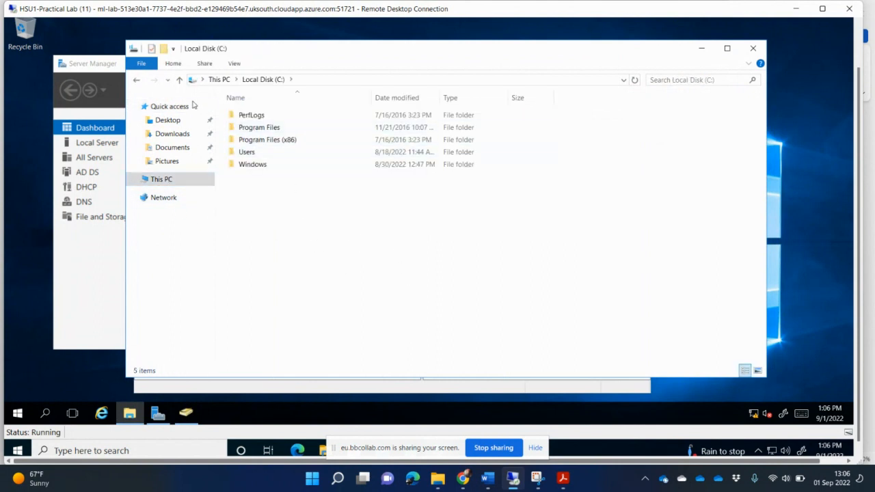
pyautogui.rightClick(311, 240)
pyautogui.moveTo(377, 350)
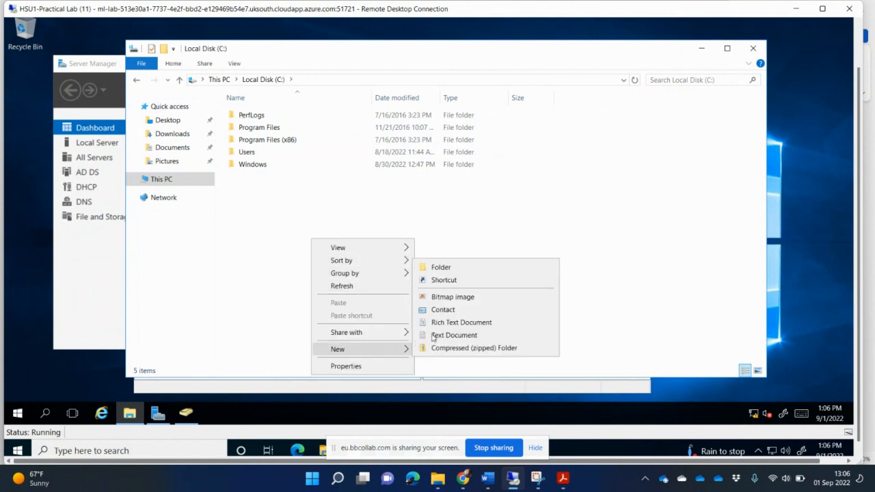
pyautogui.click(455, 269)
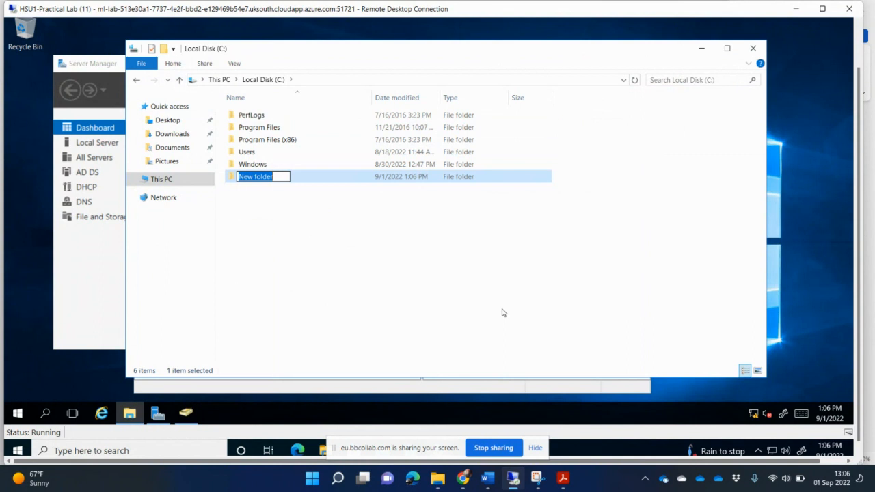
pyautogui.write('Home F')
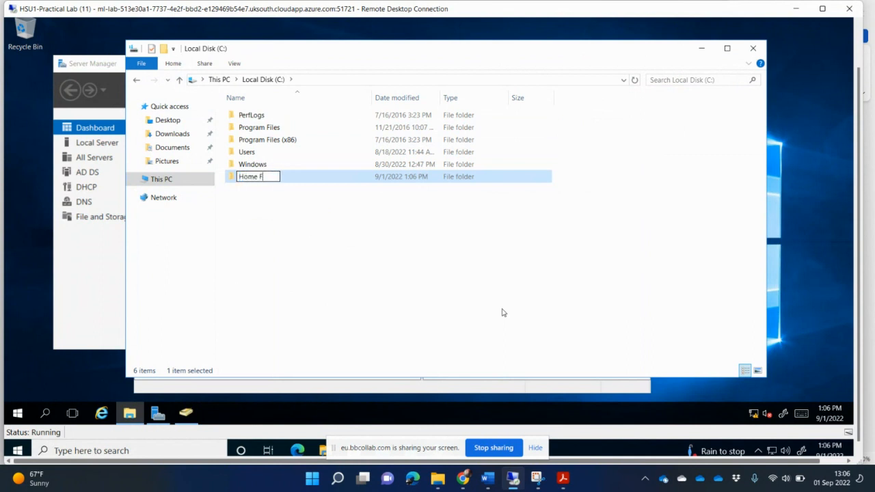
pyautogui.write('older')
pyautogui.press('Return')
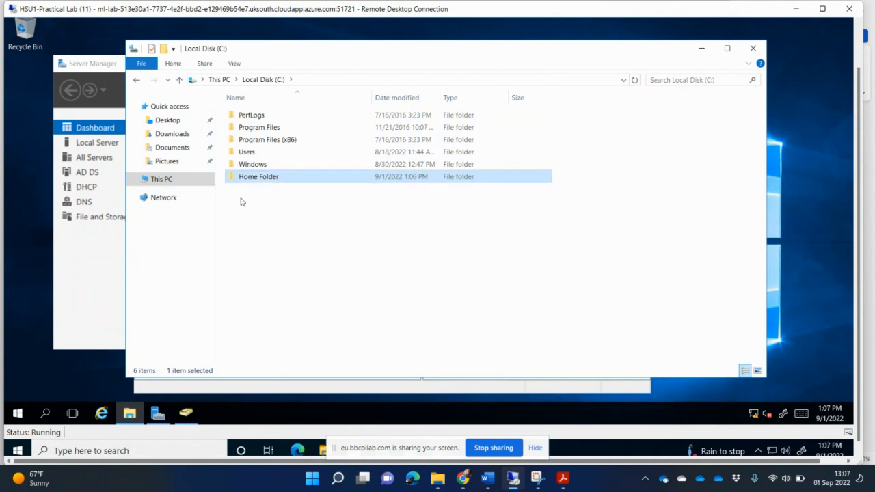
# Open the network sharing settings of the Home Folder in Local Disk (C:) to choose whom to share it with
pyautogui.rightClick(264, 180)
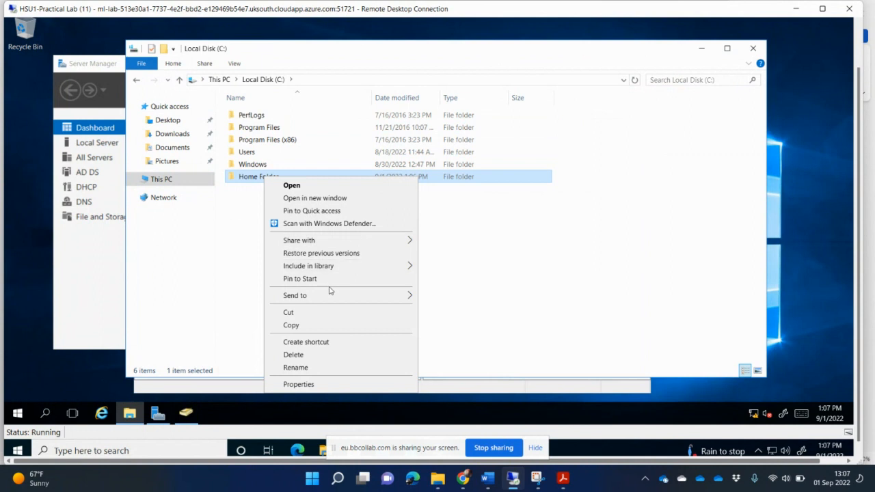
pyautogui.click(347, 385)
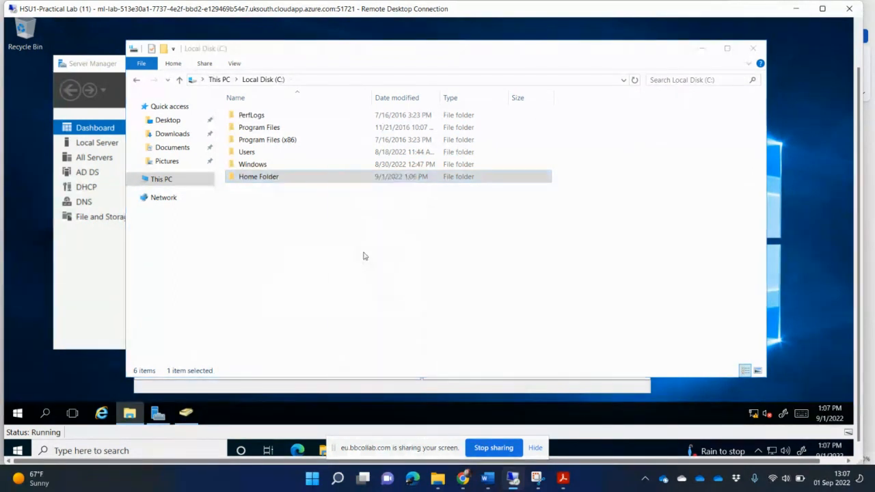
pyautogui.click(381, 150)
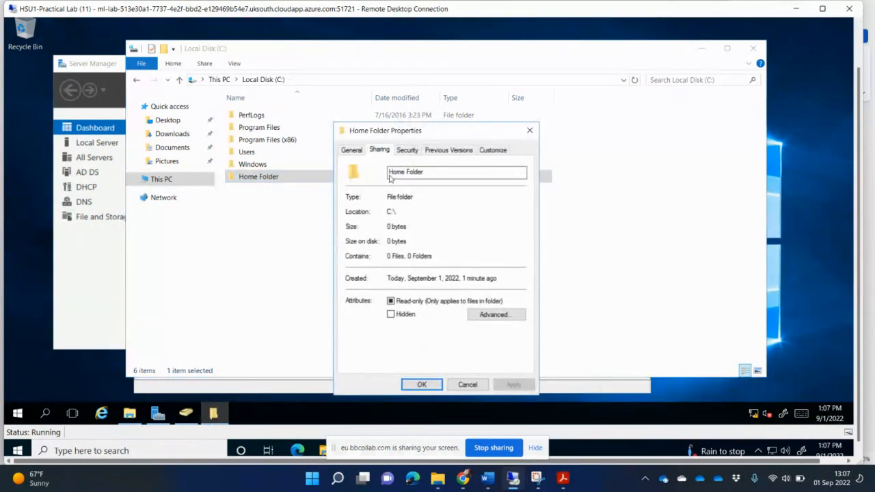
pyautogui.click(382, 230)
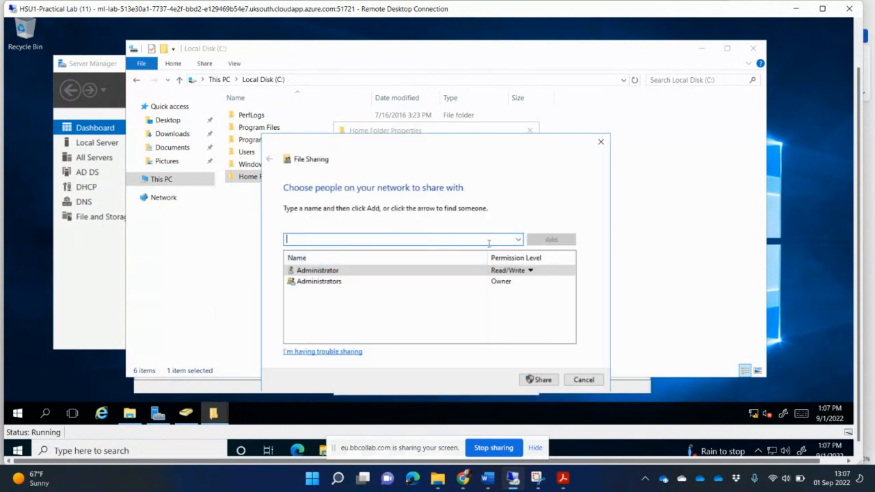
# Look up domain groups matching "domain", add Domain Users to the sharing list with its default permission, and share Home Folder
pyautogui.write('domain')
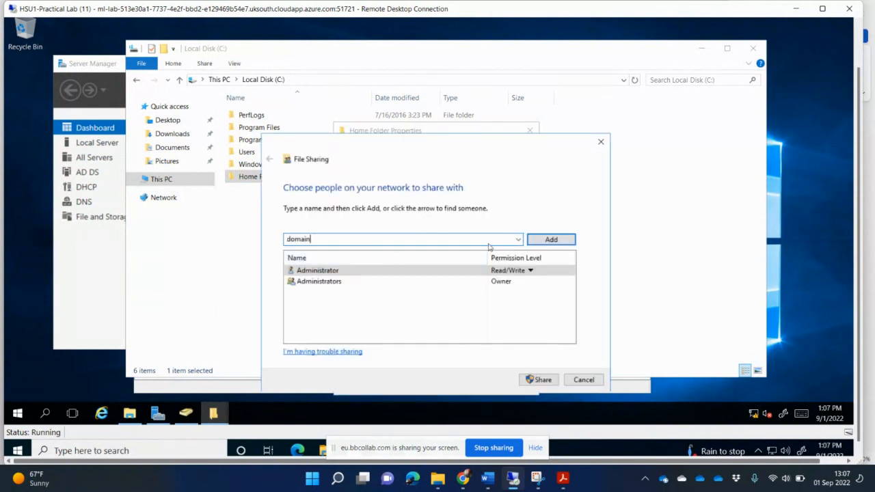
pyautogui.click(554, 241)
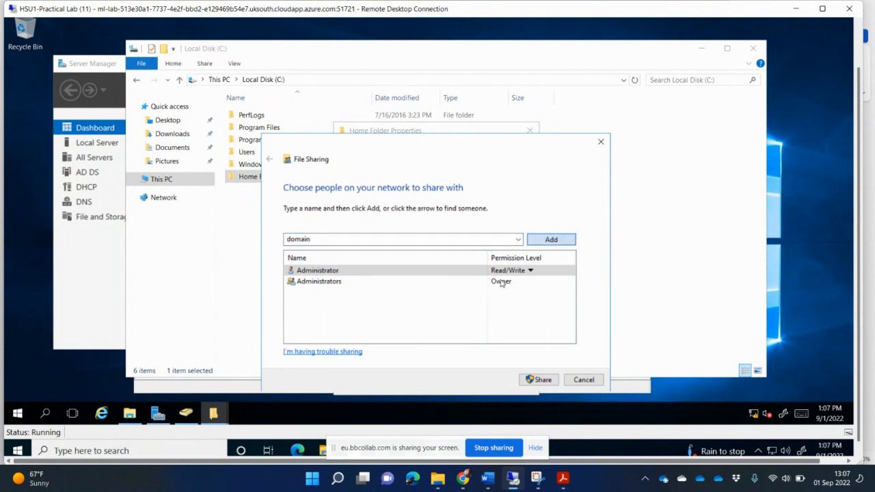
pyautogui.press('Return')
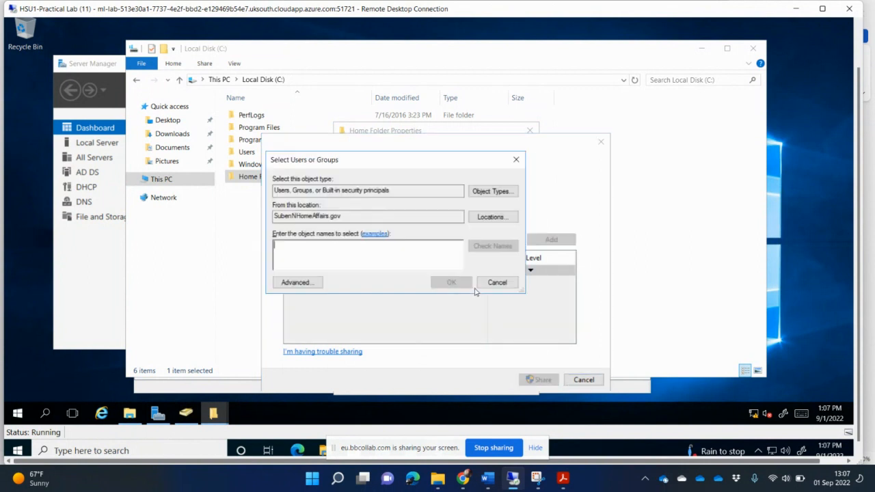
pyautogui.write('domain')
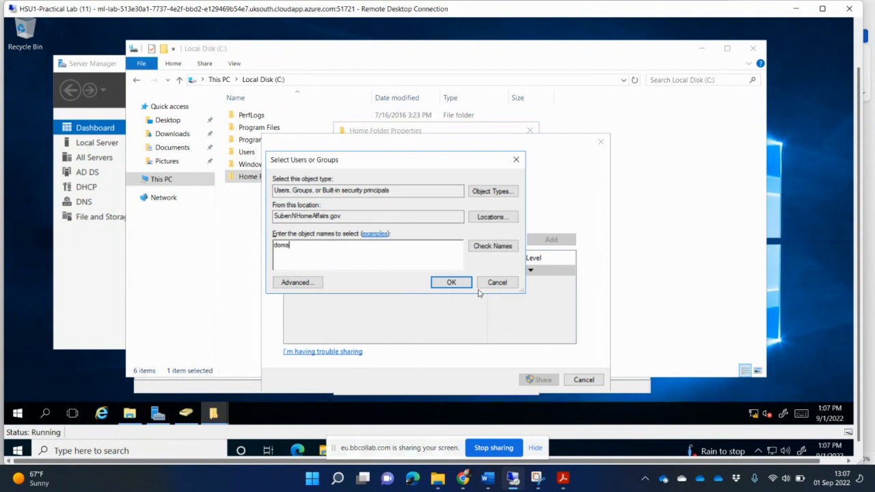
pyautogui.click(503, 247)
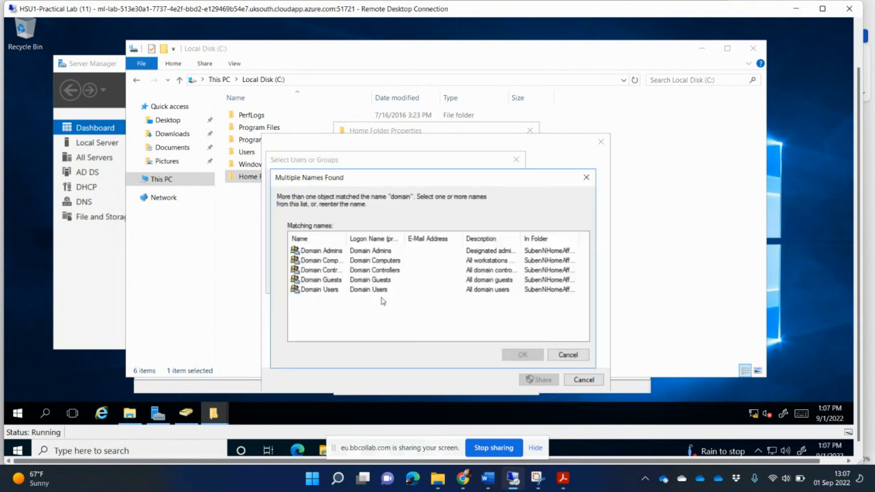
pyautogui.click(380, 290)
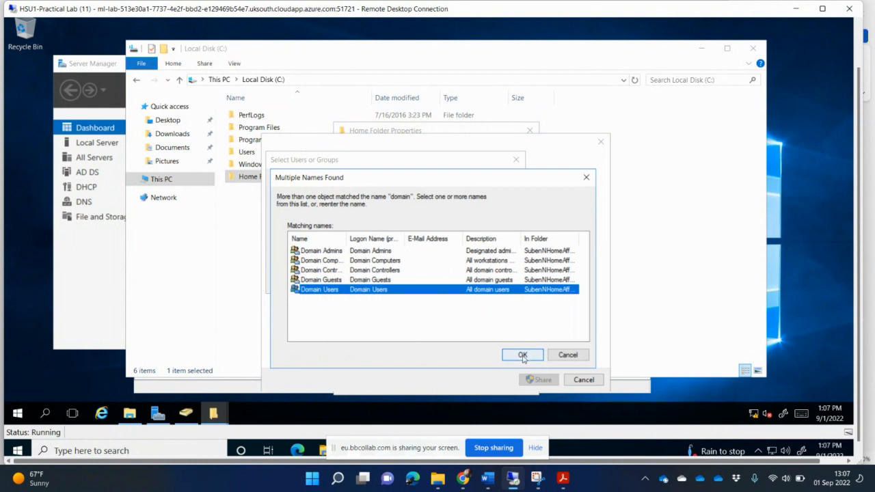
pyautogui.click(523, 355)
pyautogui.click(445, 283)
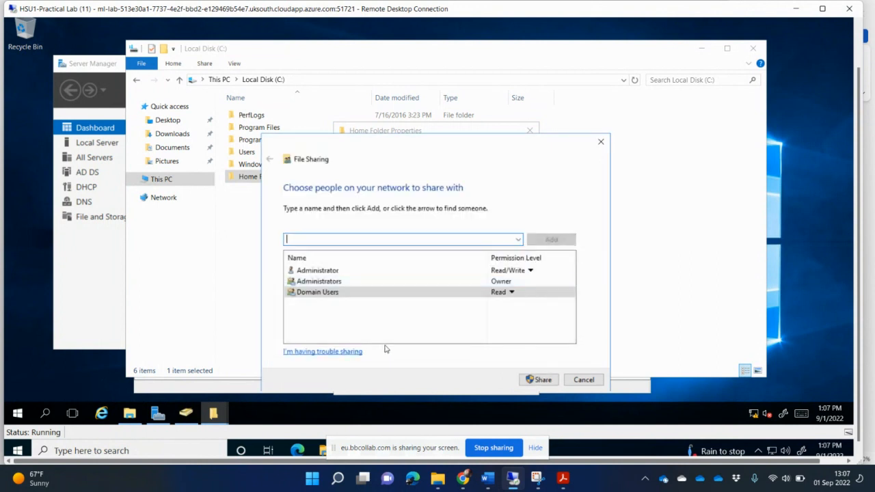
pyautogui.click(543, 380)
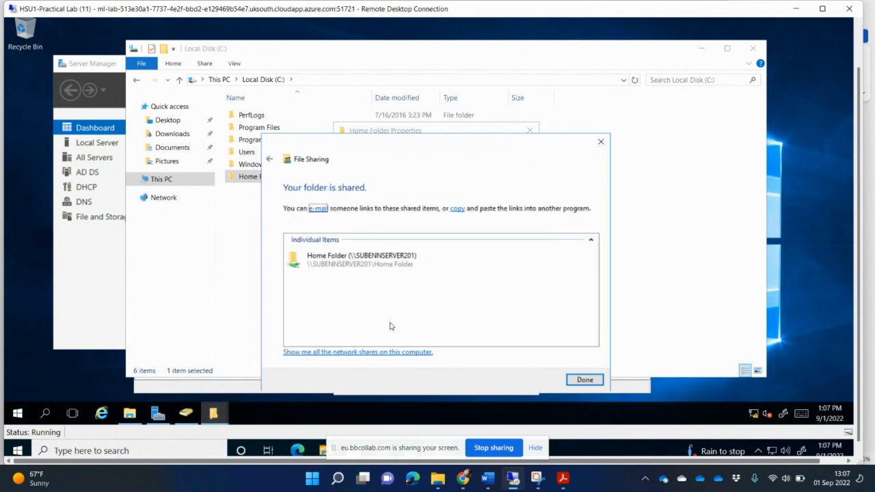
pyautogui.click(581, 382)
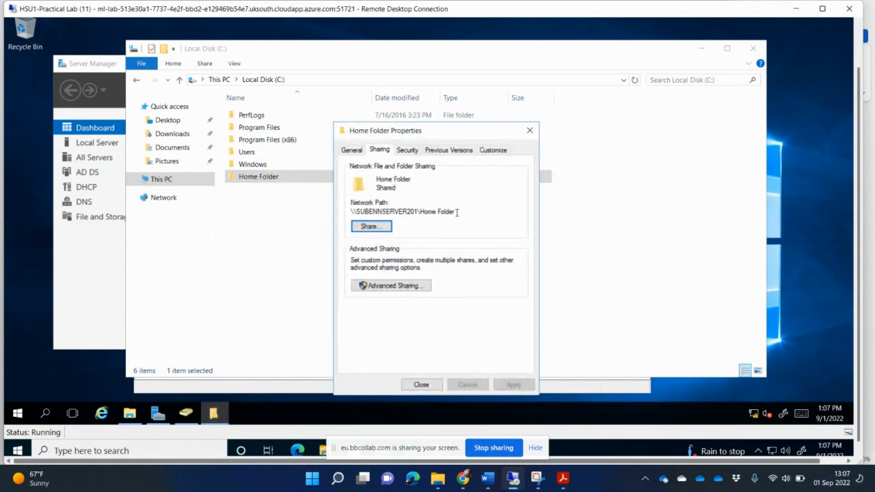
# Copy Home Folder's network path and enter it as the Z: home folder path of Pta User1 in Active Directory Users and Computers
pyautogui.moveTo(456, 213); pyautogui.dragTo(344, 210)
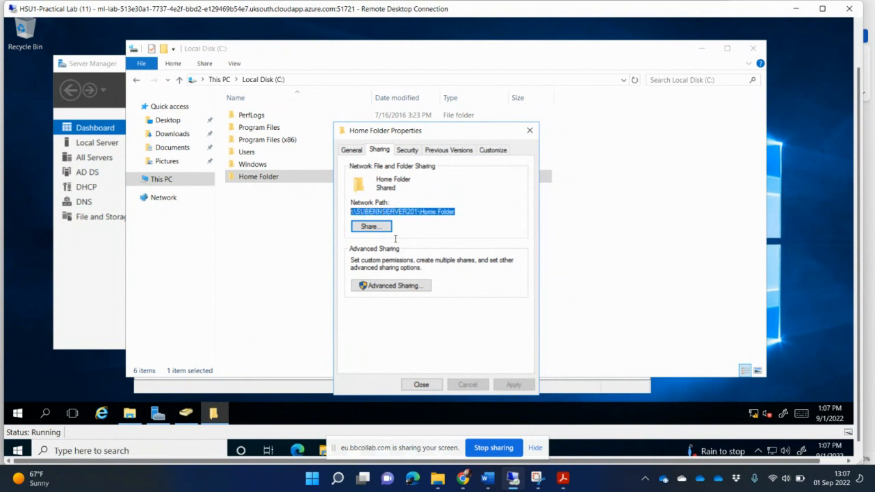
pyautogui.click(427, 386)
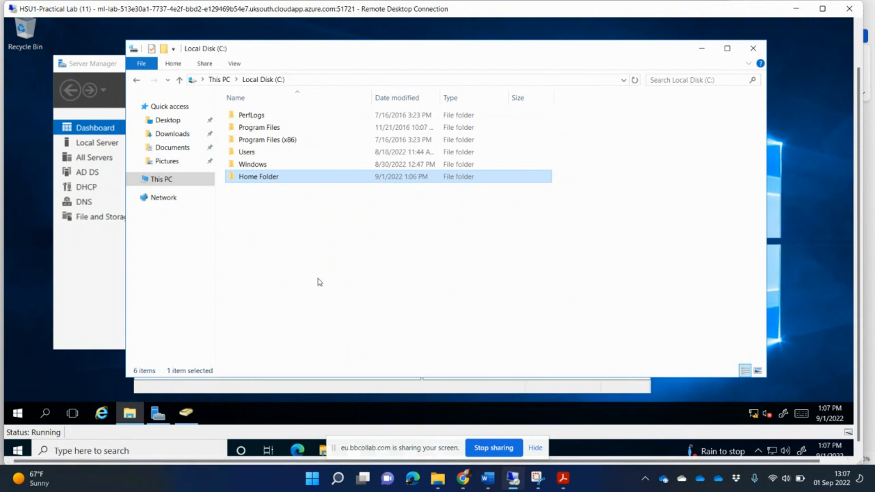
pyautogui.click(92, 277)
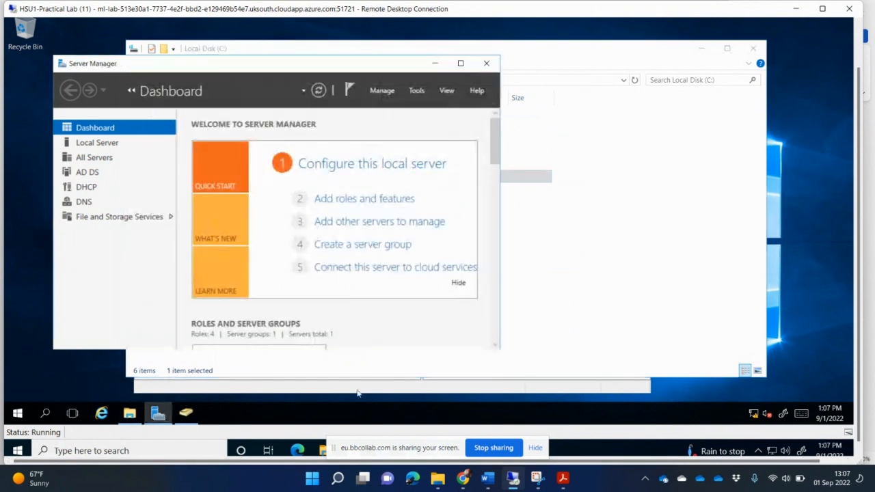
pyautogui.click(458, 391)
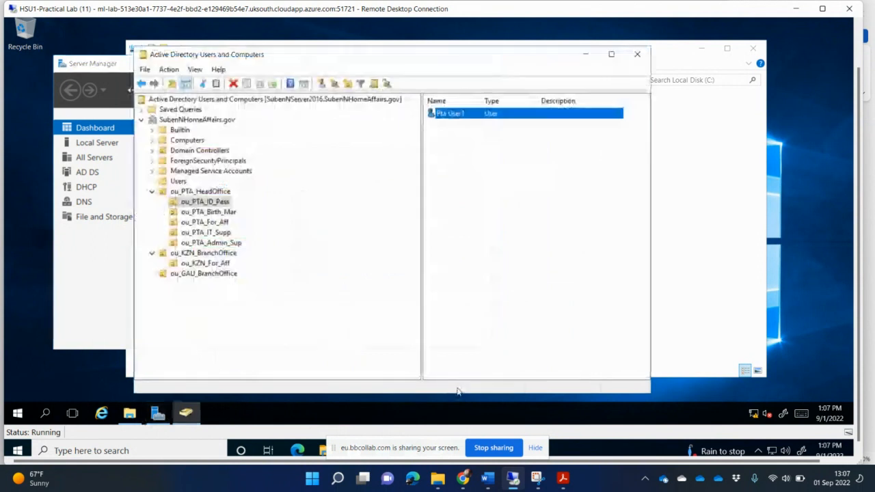
pyautogui.click(463, 115)
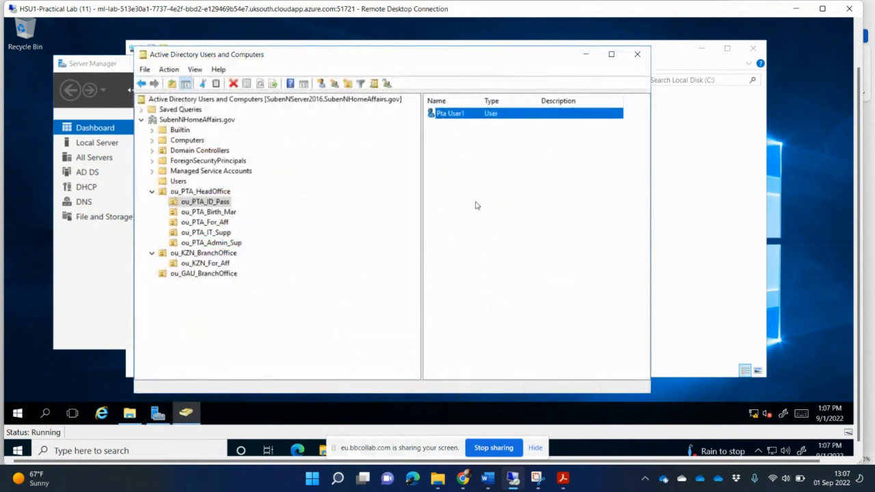
pyautogui.click(518, 116)
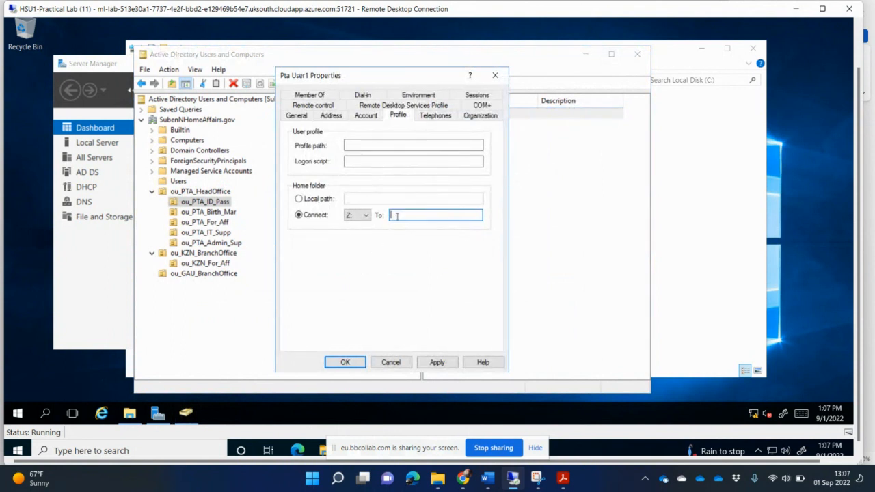
pyautogui.write('\\\\BENNSERVER201\\Home Folder')
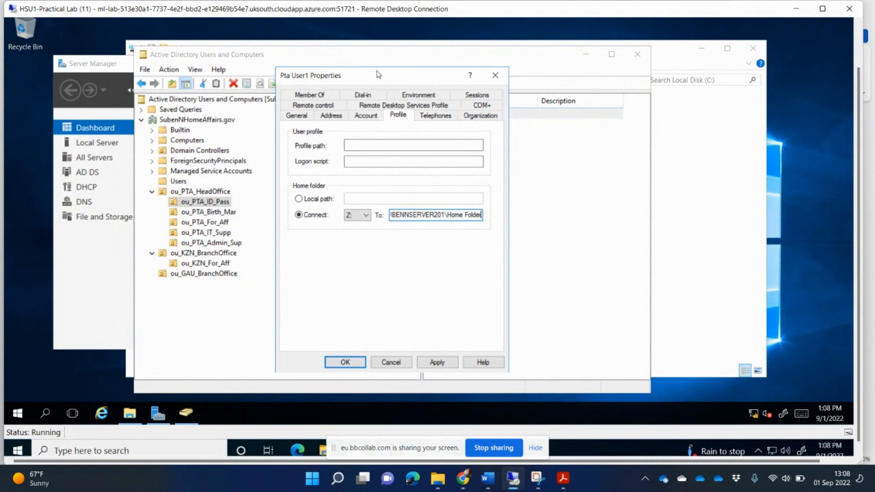
# Reposition the Pta User1 properties dialog and capture it together with the OU tree using Snipping Tool
pyautogui.moveTo(379, 77); pyautogui.dragTo(373, 158)
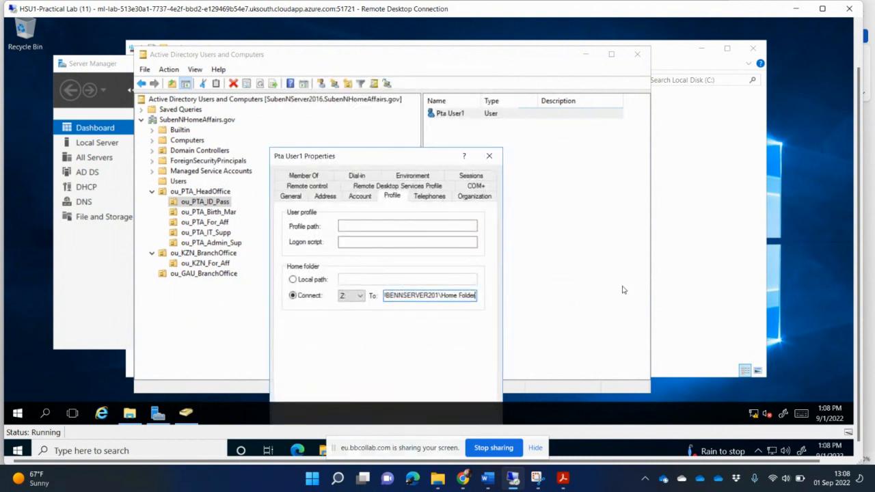
pyautogui.click(537, 479)
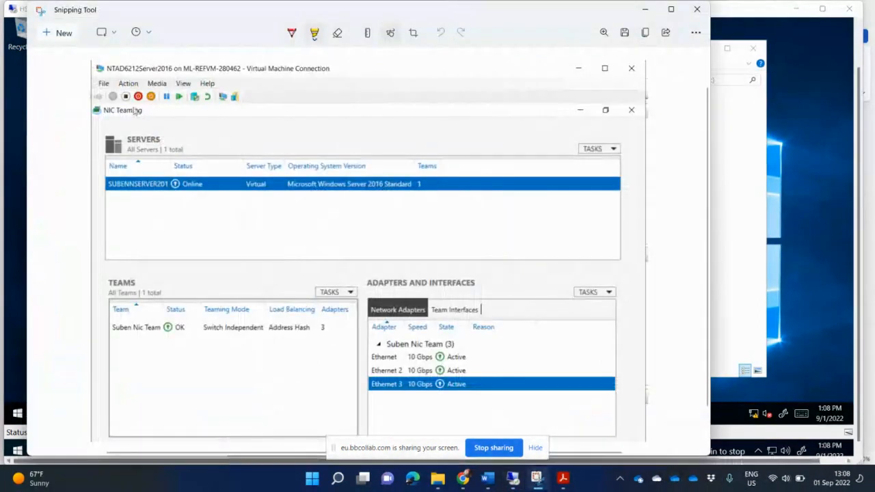
pyautogui.click(60, 32)
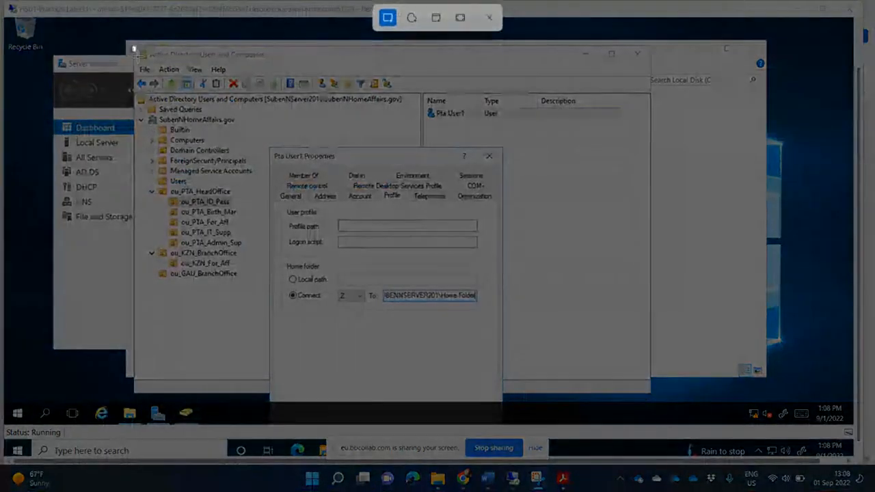
pyautogui.moveTo(133, 47); pyautogui.dragTo(590, 322)
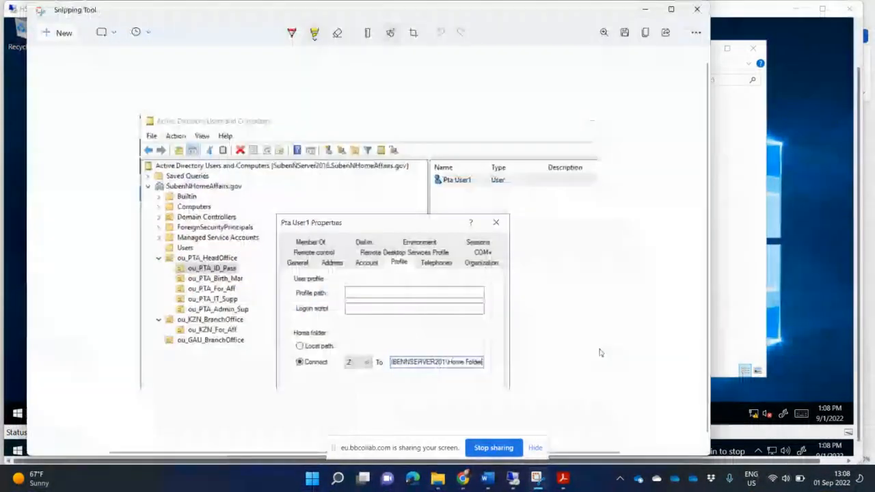
pyautogui.moveTo(487, 478)
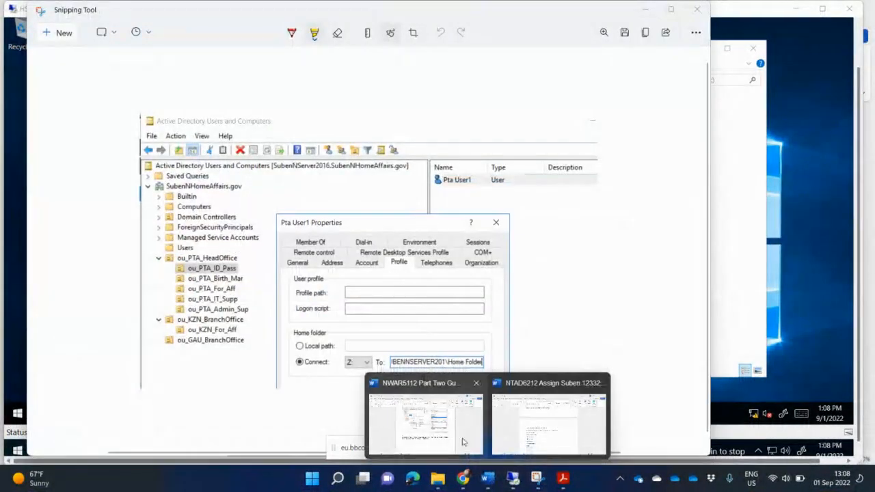
pyautogui.click(448, 383)
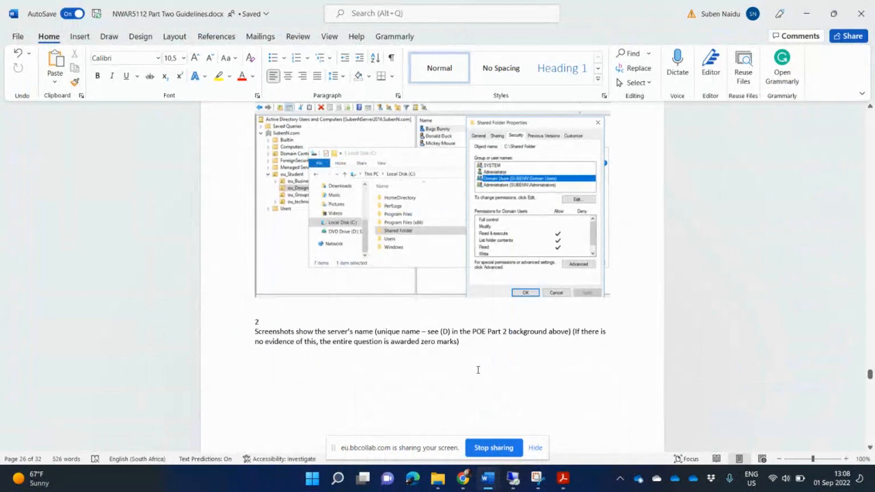
pyautogui.scroll(-6, 478, 370)
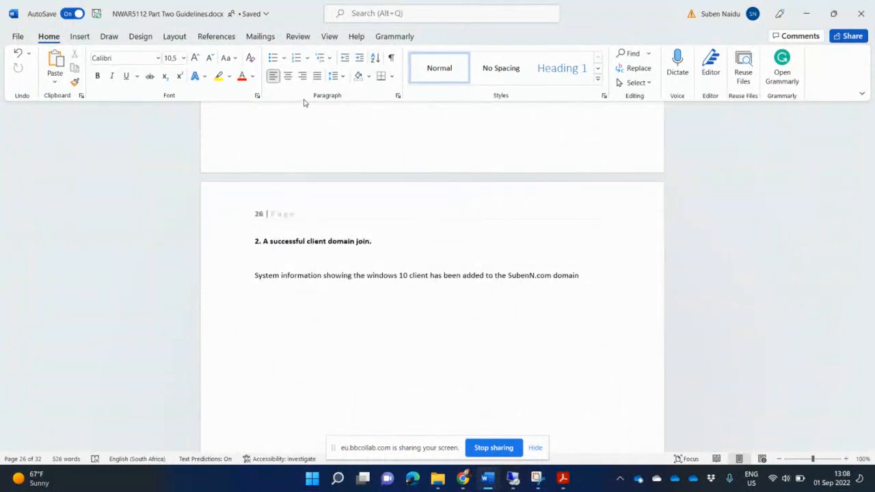
pyautogui.click(856, 12)
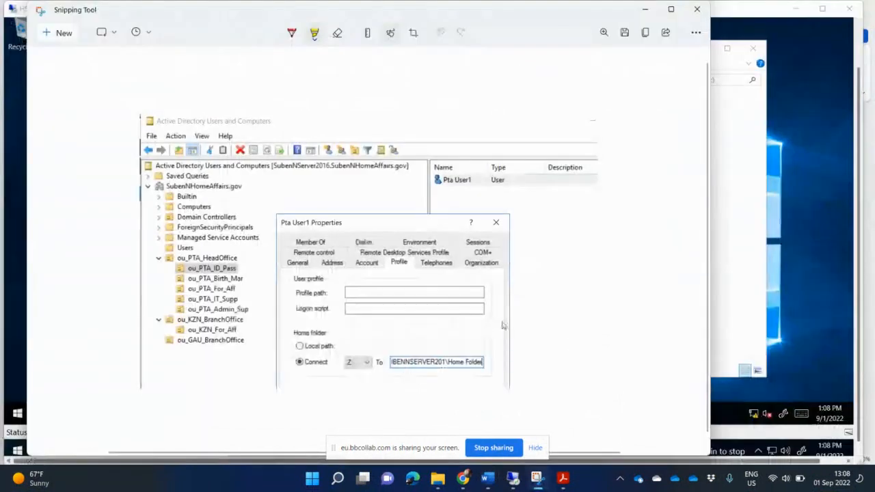
# Switch to the NTAD6212 assignment document in Word and paste the screenshot on a new line below "Head office – (5 marks)"
pyautogui.click(489, 480)
pyautogui.scroll(-5, 538, 352)
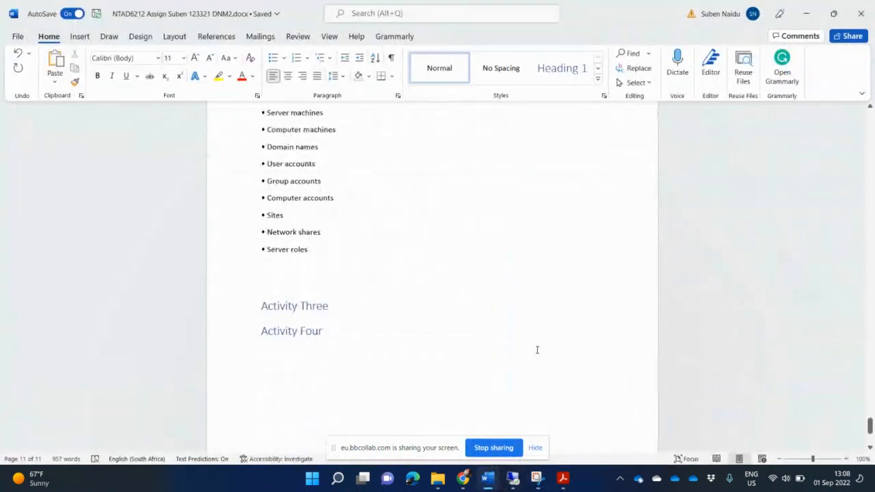
pyautogui.scroll(2, 538, 349)
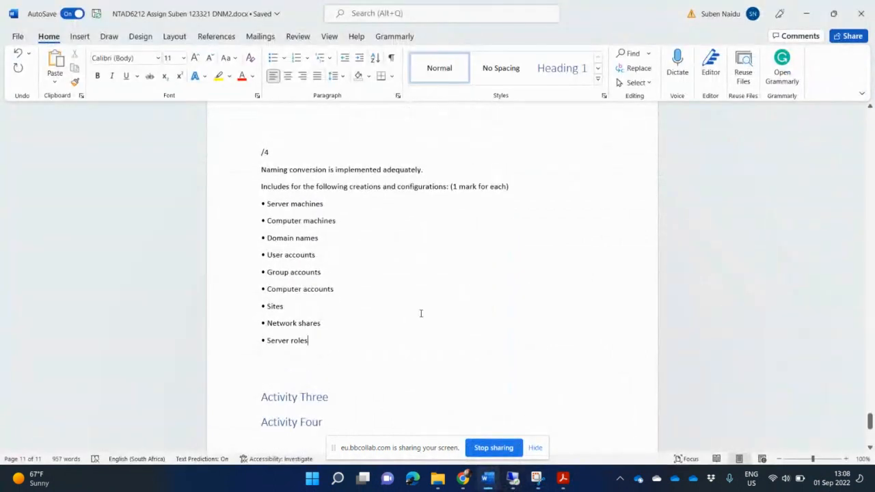
pyautogui.scroll(6, 422, 314)
pyautogui.scroll(-2, 423, 312)
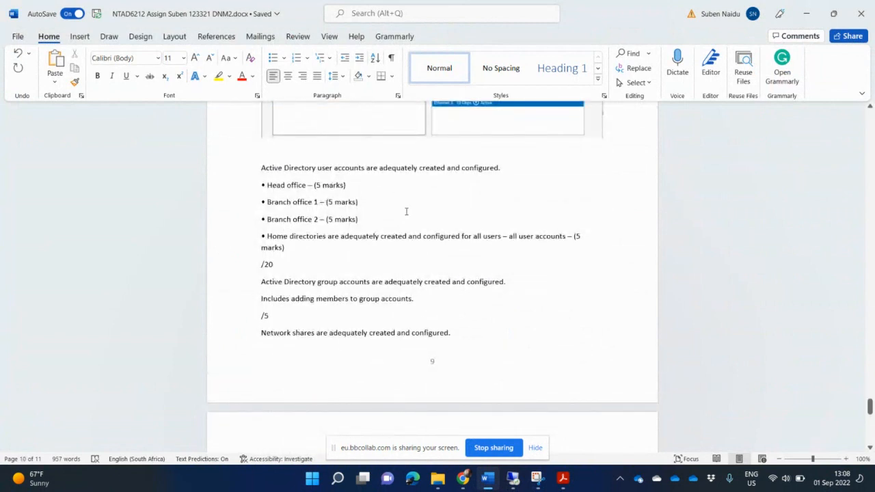
pyautogui.press('Return')
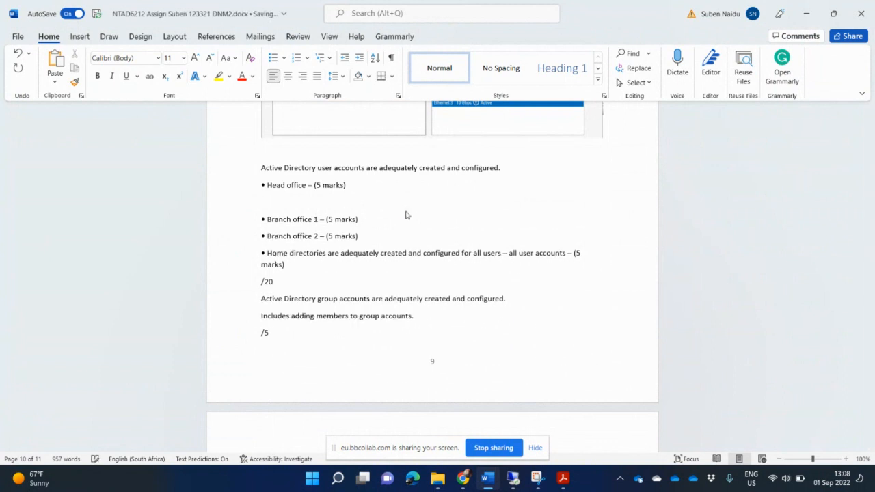
pyautogui.hotkey('ctrl', 'v')
# Paste the same screenshot on a new line below "Branch office 1 – (5 marks)"
pyautogui.scroll(-8, 489, 257)
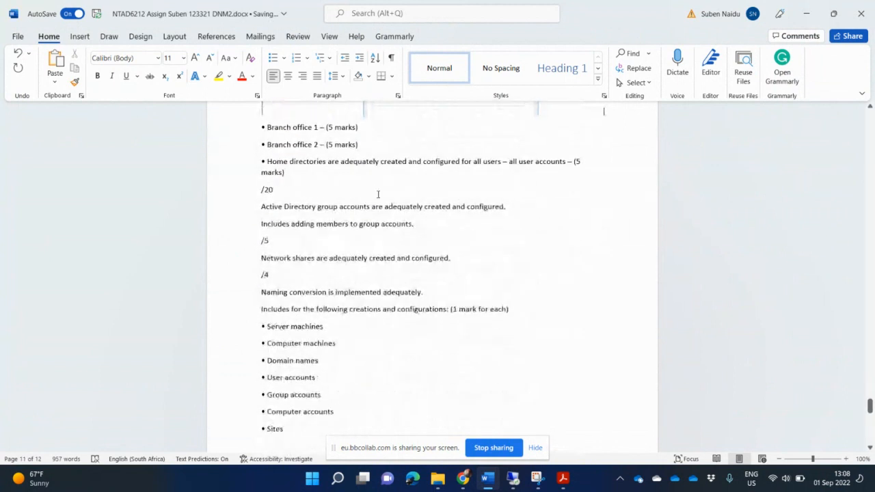
pyautogui.click(373, 124)
pyautogui.press('Return')
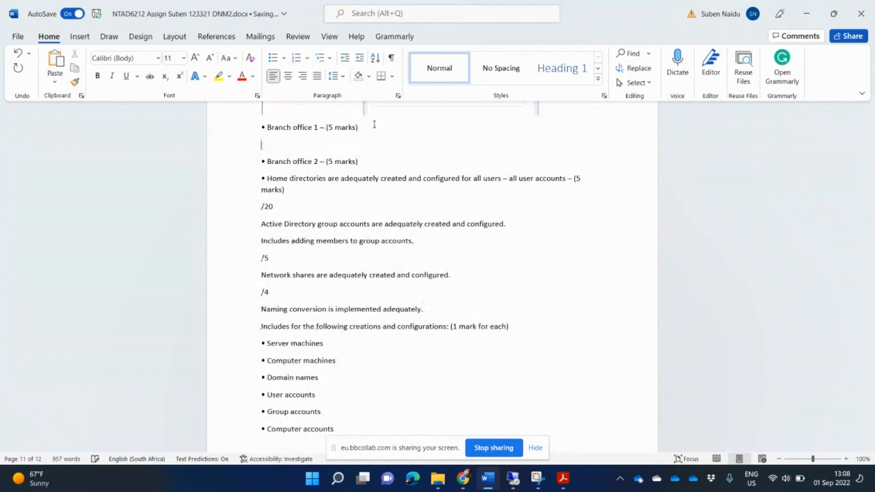
pyautogui.hotkey('ctrl', 'v')
pyautogui.scroll(-3, 344, 280)
pyautogui.scroll(-2, 344, 279)
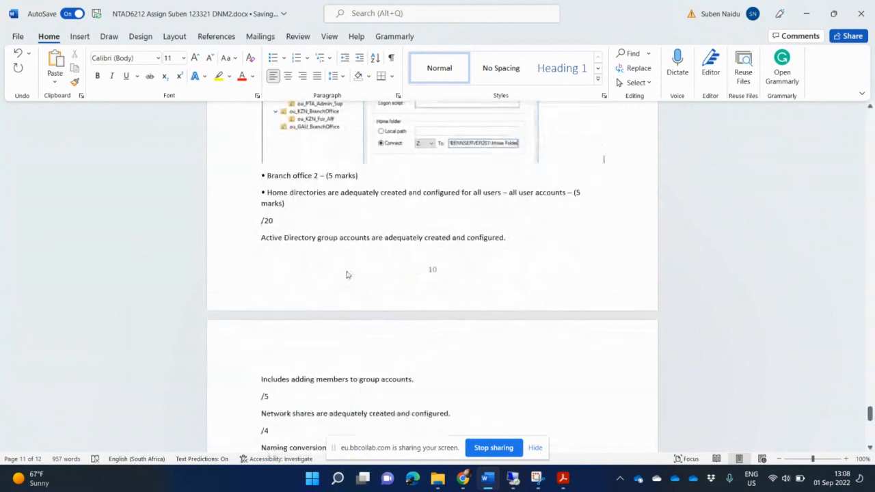
# Paste the copied Pta User1 properties screenshot on a new line below "Branch office 2 – (5 marks)"
pyautogui.click(378, 183)
pyautogui.press('Return')
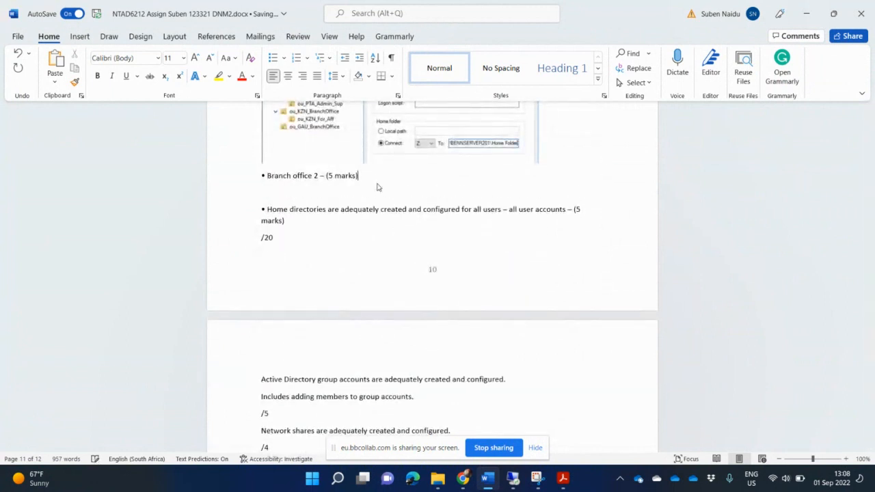
pyautogui.hotkey('ctrl', 'v')
# Paste the same screenshot on a new line below the "Home directories are adequately created and configured for all users" item
pyautogui.scroll(-4, 399, 246)
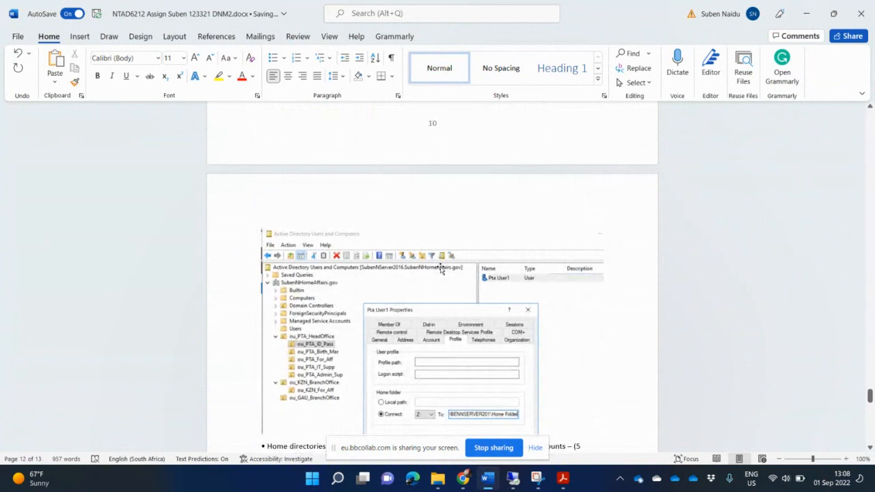
pyautogui.scroll(-6, 441, 267)
pyautogui.scroll(-1, 440, 266)
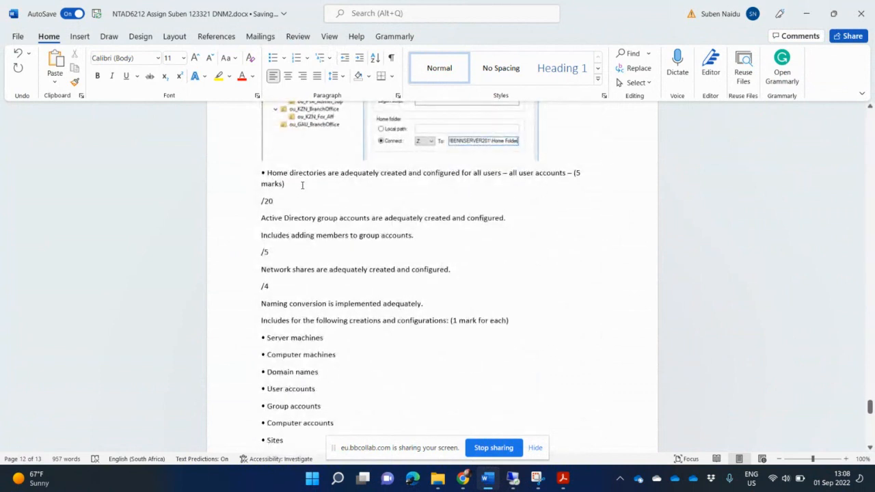
pyautogui.press('Return')
pyautogui.hotkey('ctrl', 'v')
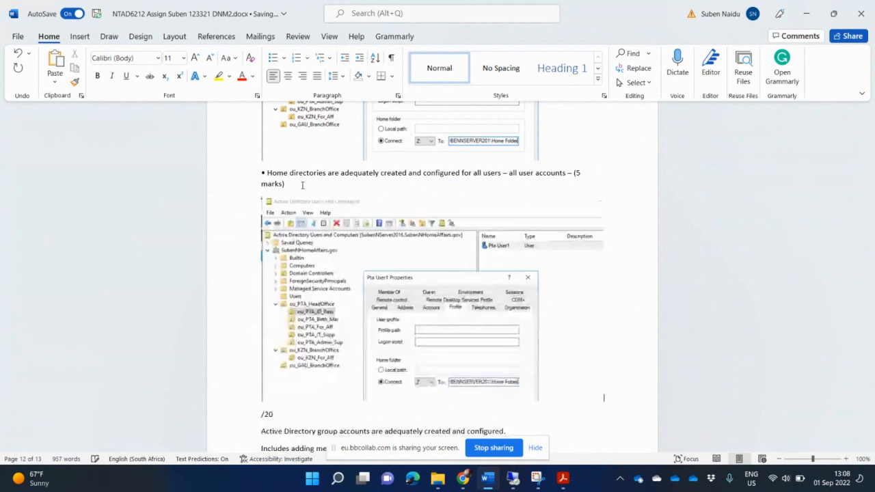
# Merge "Includes adding members to group accounts." into the preceding group accounts line and insert an empty line below it
pyautogui.scroll(-5, 386, 248)
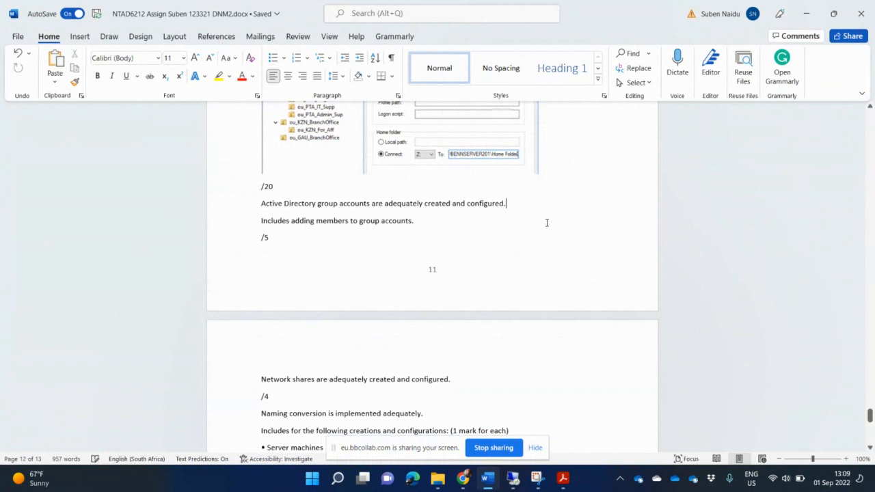
pyautogui.press('Delete')
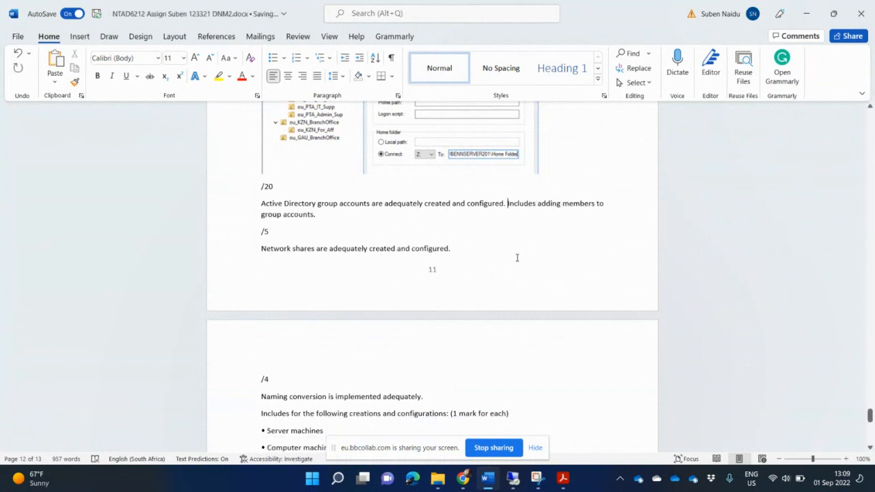
pyautogui.click(348, 215)
pyautogui.press('Return')
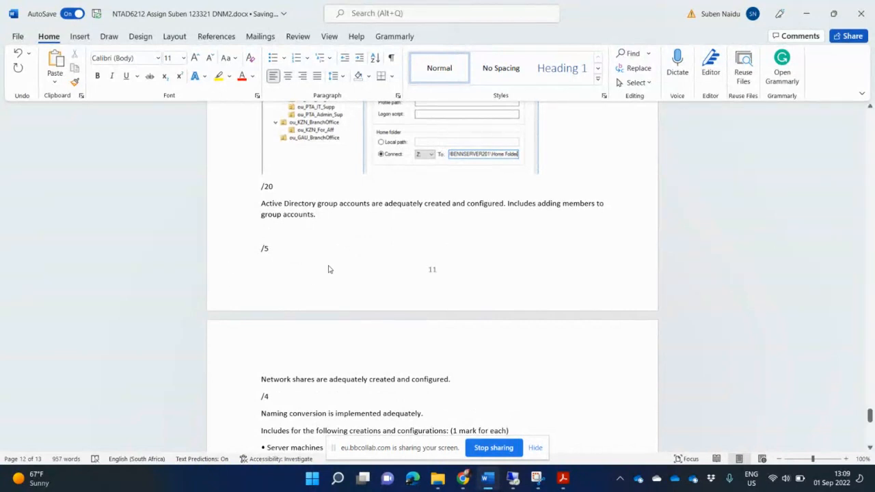
# Switch to the Remote Desktop session, close Pta User1's properties and create the global security group grp_pta_id_pass in ou_PTA_ID_Pass
pyautogui.moveTo(513, 482)
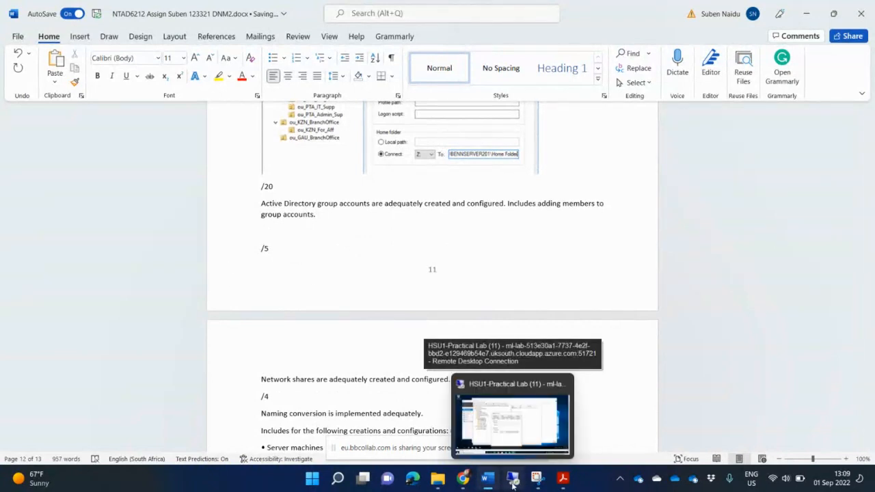
pyautogui.click(513, 482)
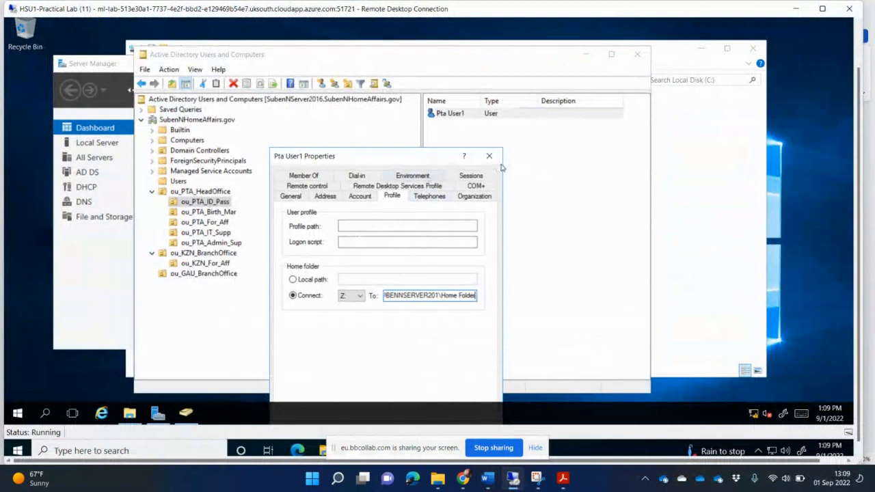
pyautogui.click(496, 158)
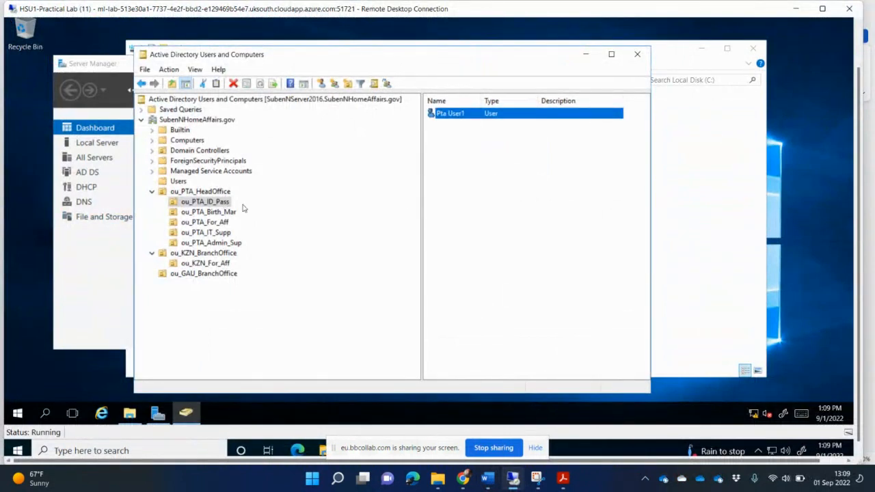
pyautogui.click(335, 83)
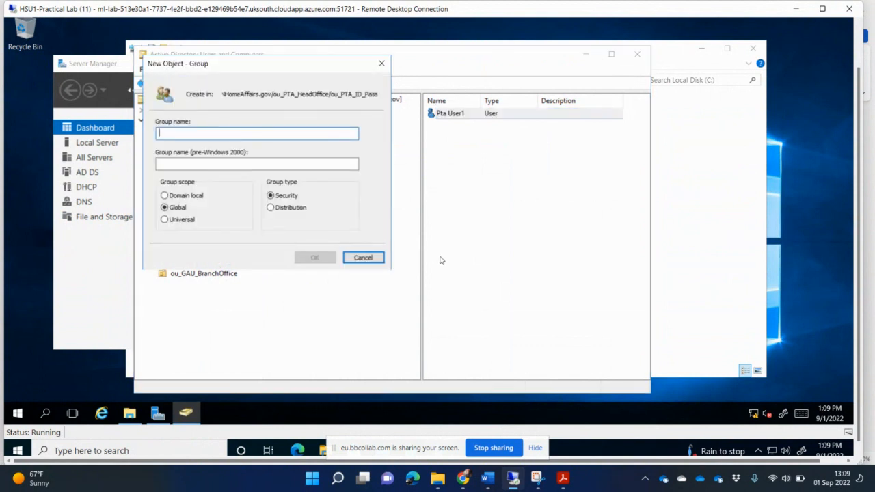
pyautogui.write('grp')
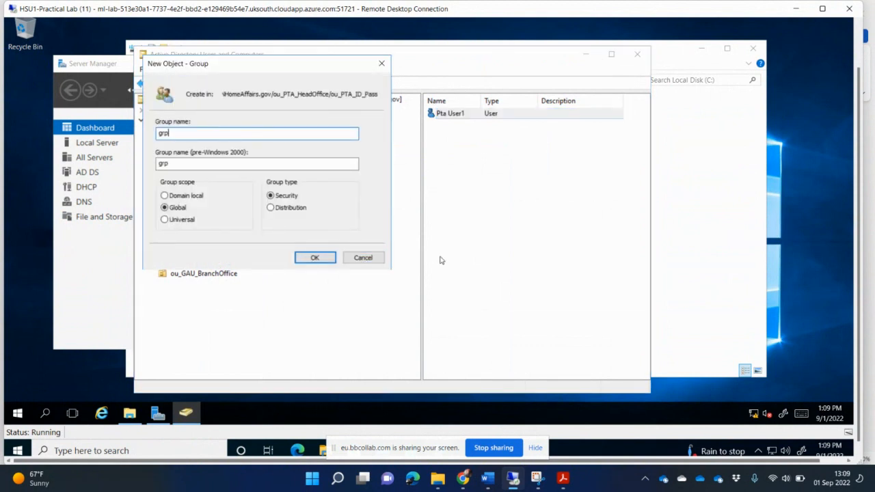
pyautogui.write('_pt')
pyautogui.write('id_pass')
pyautogui.click(315, 258)
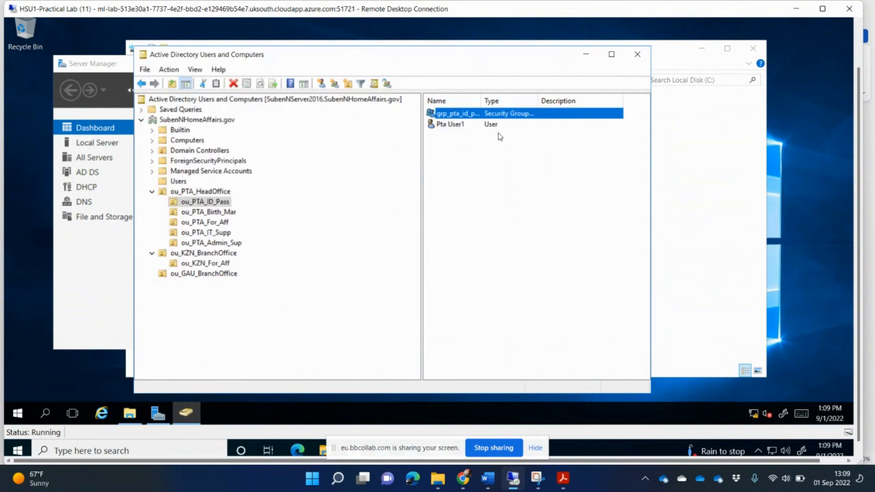
# Add Pta User1 as a member of grp_pta_id_pass, finding the account with an advanced search for names starting with "pta"
pyautogui.doubleClick(460, 116)
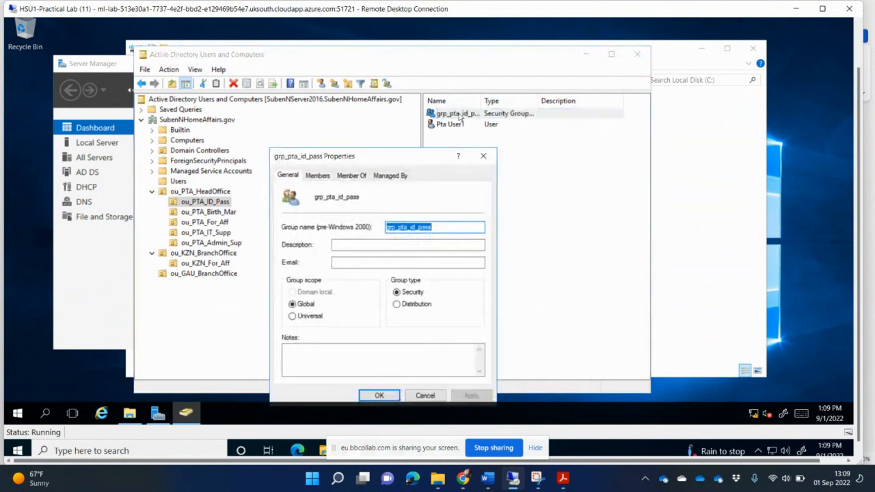
pyautogui.click(316, 175)
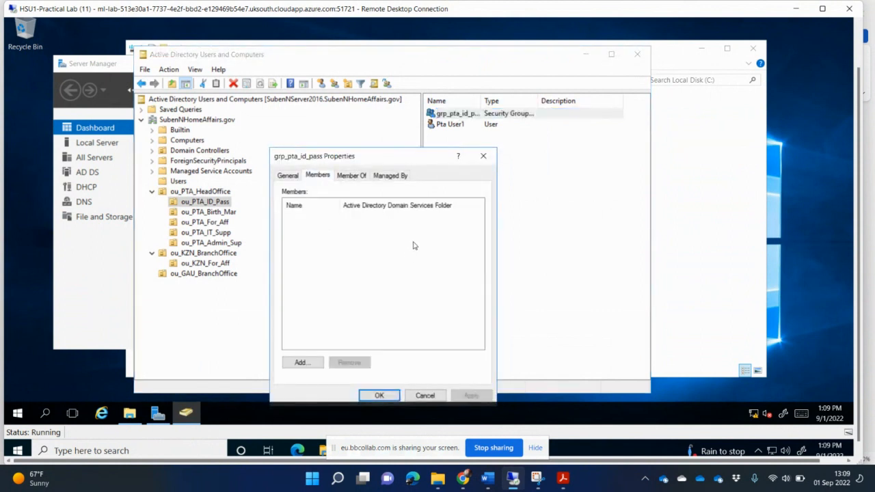
pyautogui.click(300, 363)
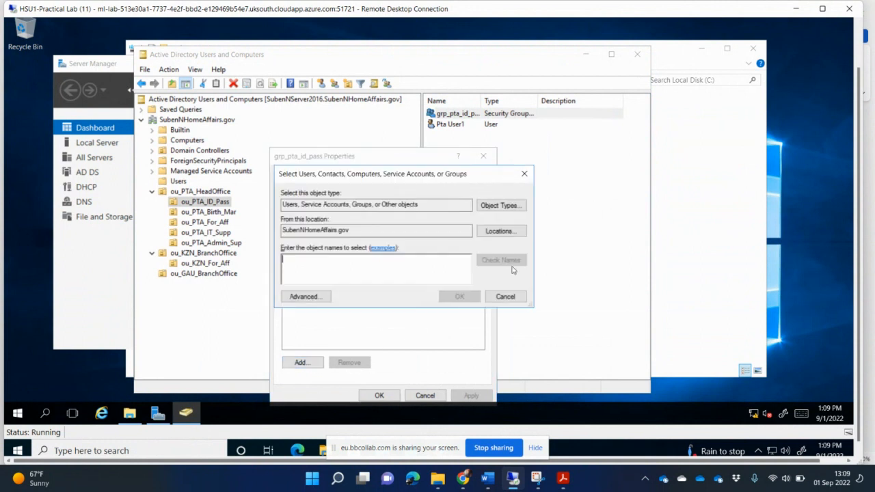
pyautogui.click(315, 298)
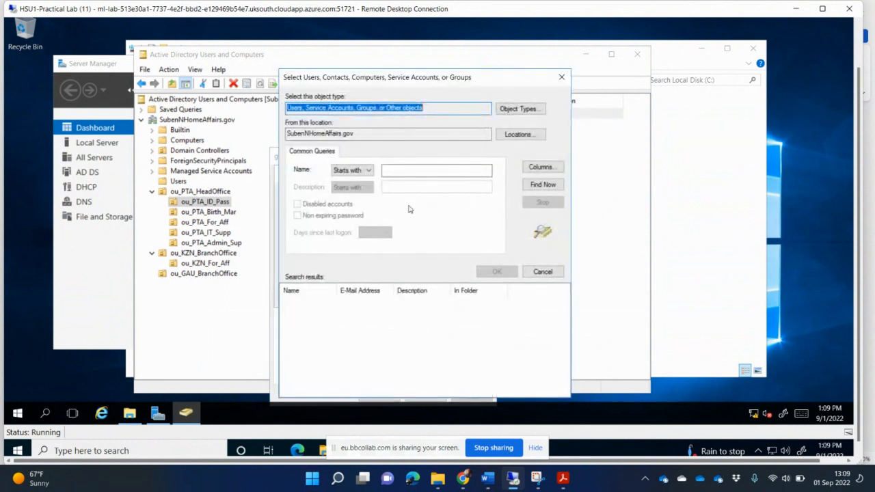
pyautogui.click(403, 168)
pyautogui.click(403, 169)
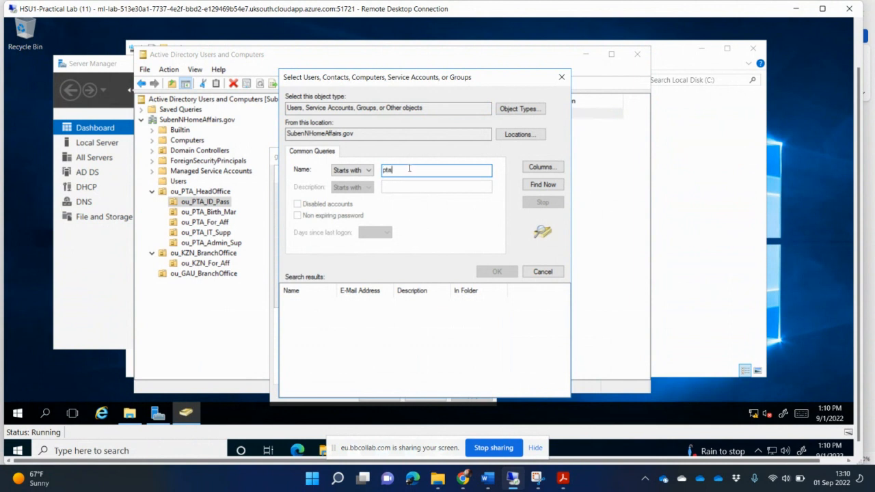
pyautogui.click(537, 184)
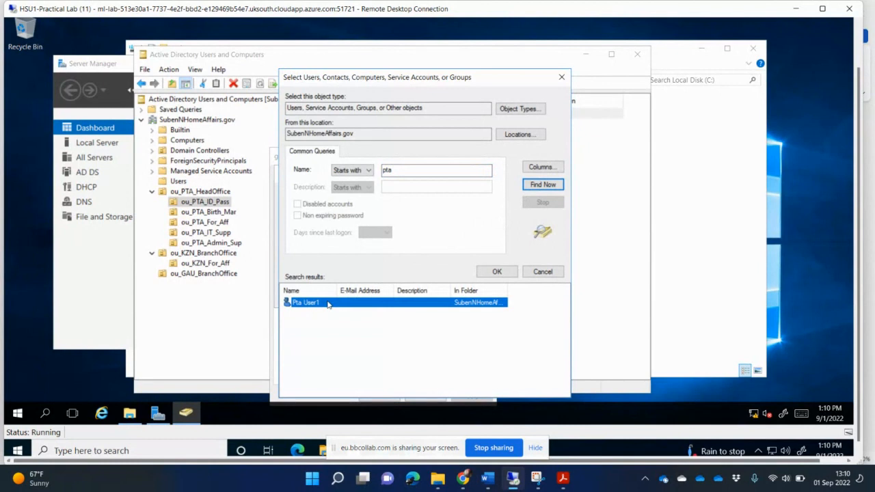
pyautogui.doubleClick(329, 304)
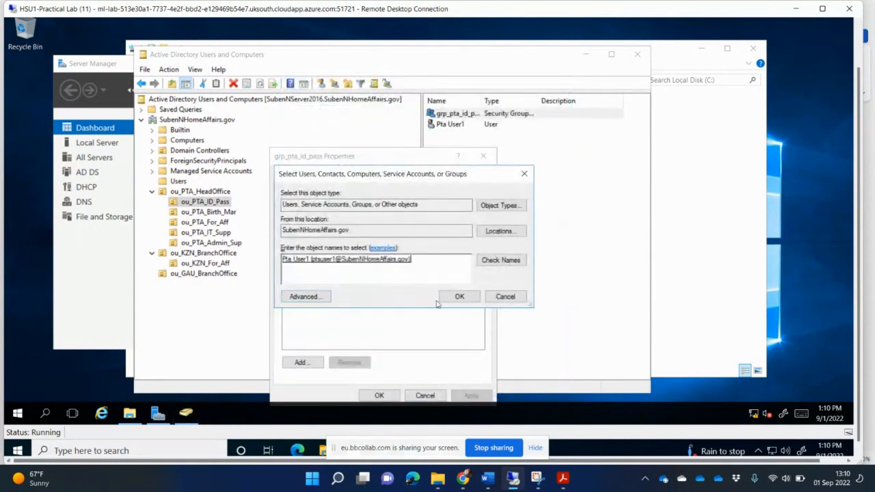
pyautogui.click(460, 296)
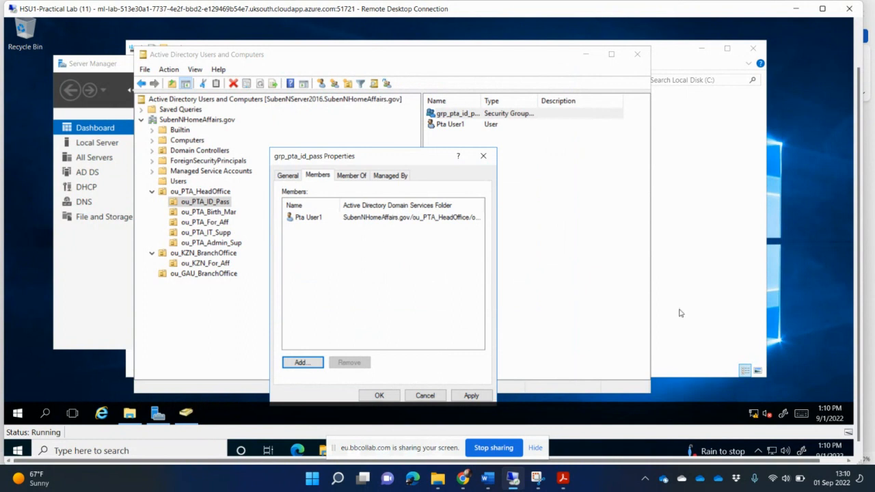
# Capture the grp_pta_id_pass members list together with the OU tree using Snipping Tool
pyautogui.click(538, 478)
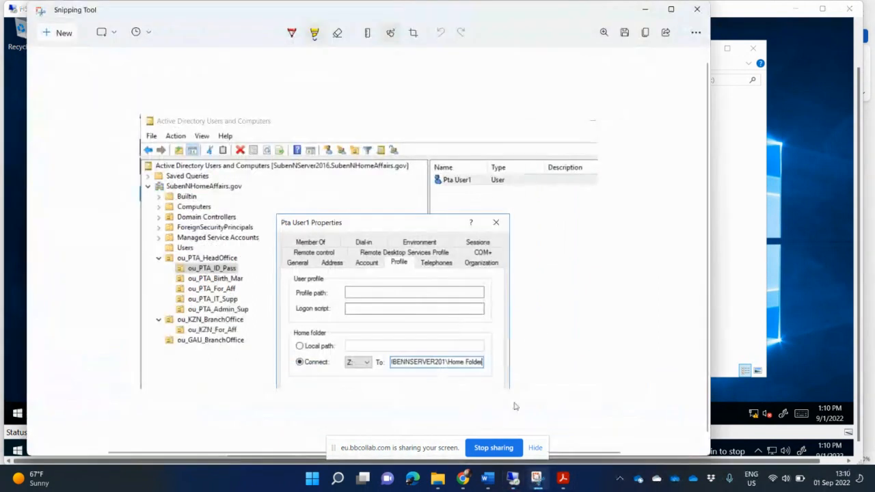
pyautogui.click(68, 34)
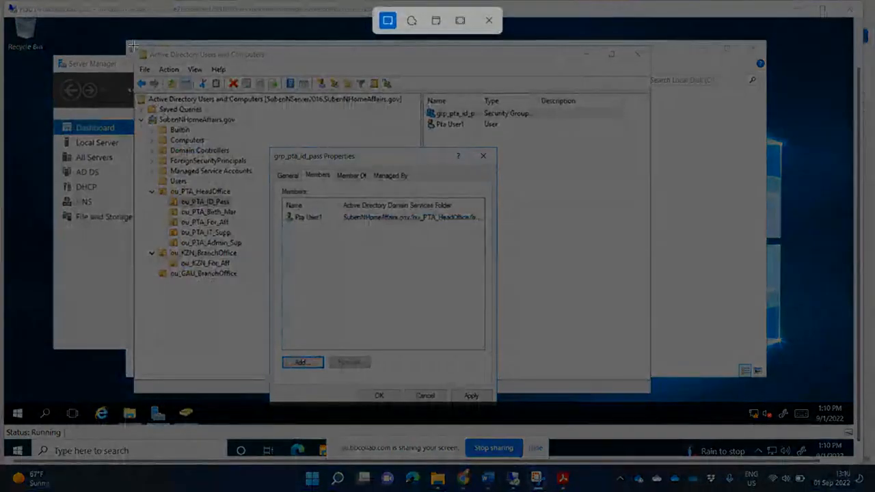
pyautogui.moveTo(132, 45); pyautogui.dragTo(605, 385)
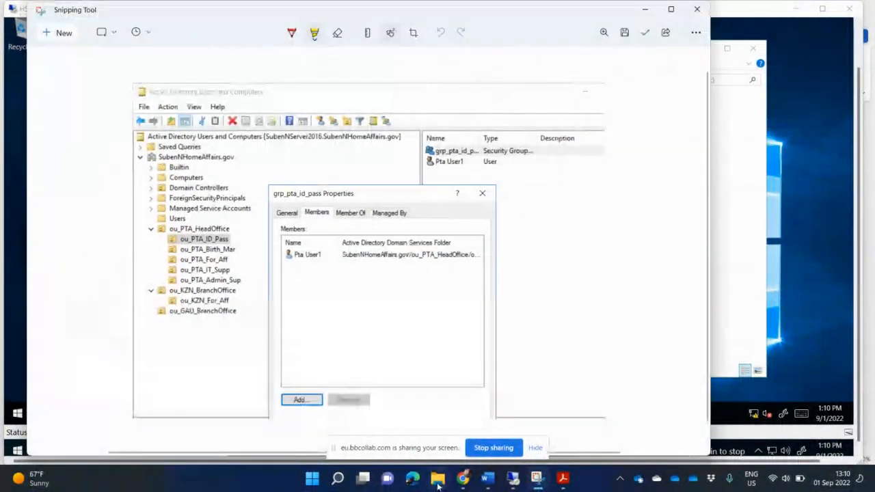
# Switch to the assignment document in Word and paste the group members screenshot on the empty line below the group accounts item
pyautogui.moveTo(465, 483)
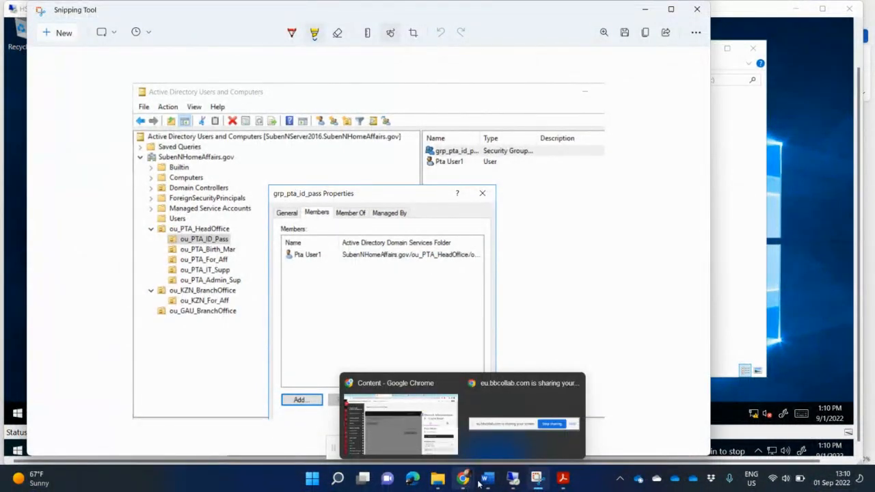
pyautogui.click(481, 422)
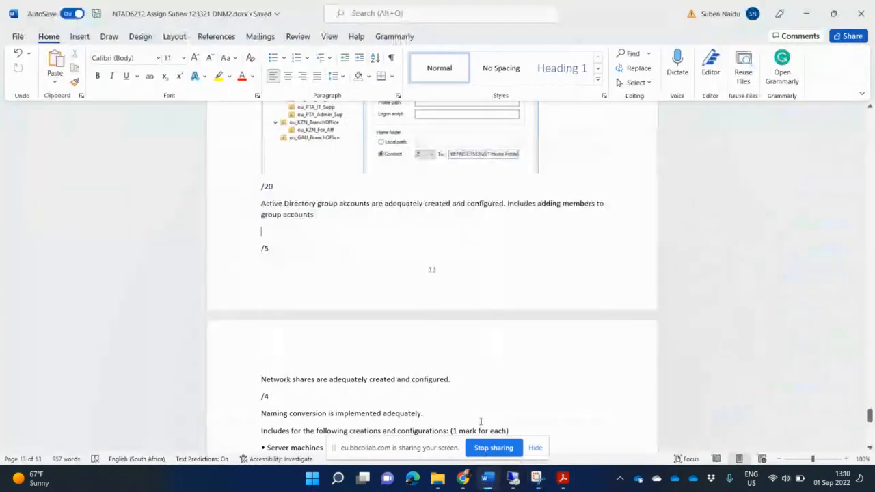
pyautogui.hotkey('ctrl', 'v')
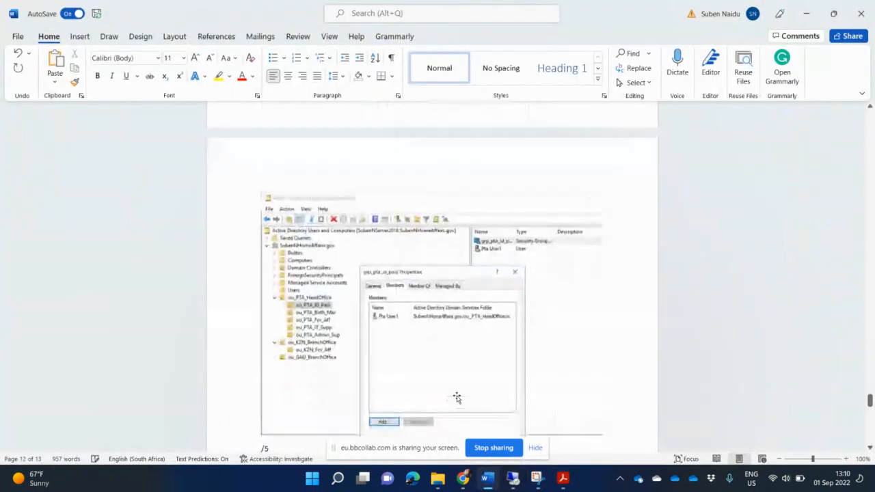
# Insert an empty line below "Network shares are adequately created and configured."
pyautogui.scroll(-2, 457, 395)
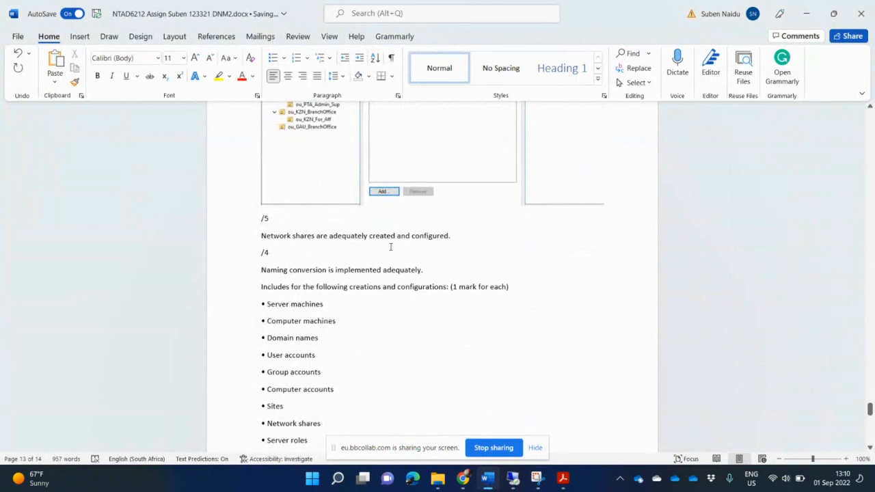
pyautogui.click(467, 238)
pyautogui.press('Return')
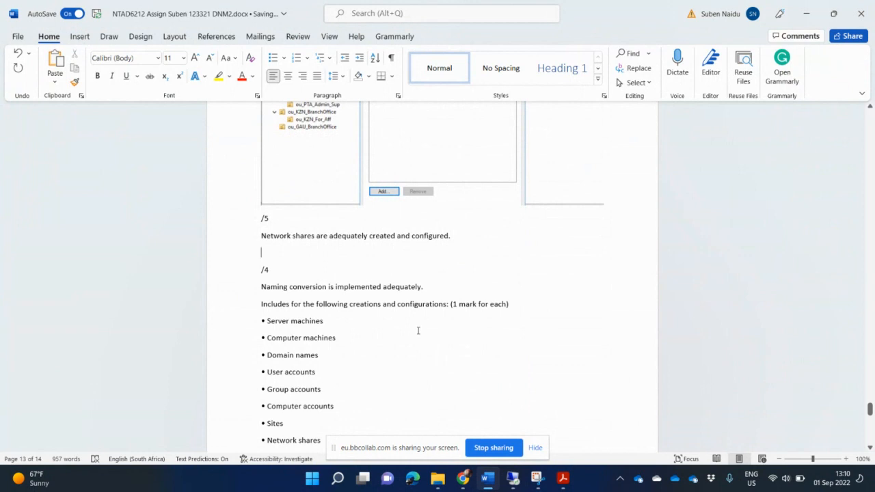
# Switch back to the Remote Desktop session, accept the grp_pta_id_pass membership change and close Active Directory Users and Computers
pyautogui.scroll(-1, 418, 331)
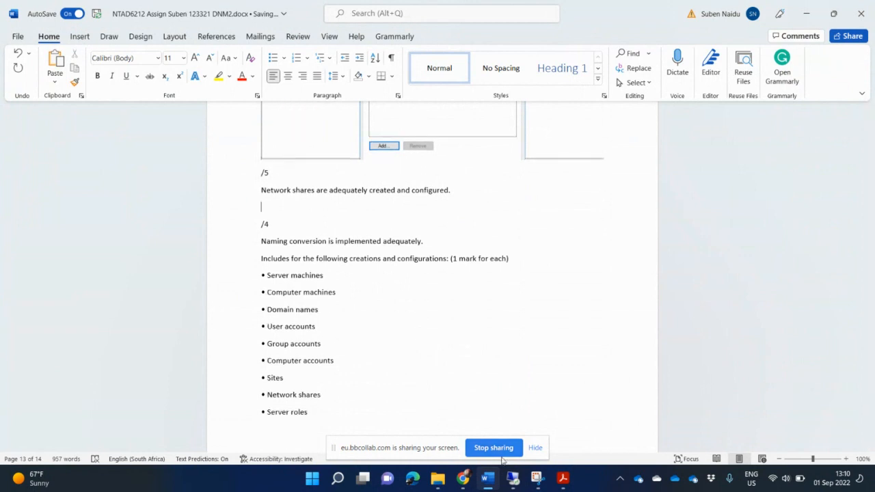
pyautogui.click(488, 480)
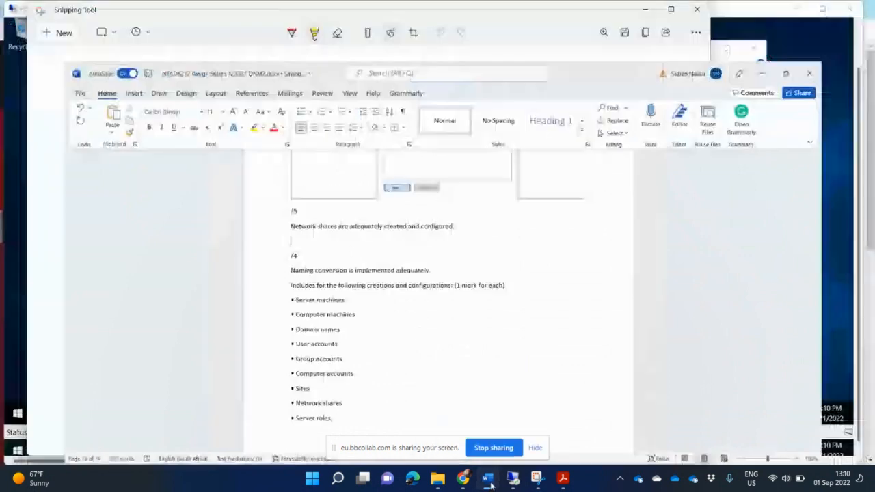
pyautogui.click(443, 481)
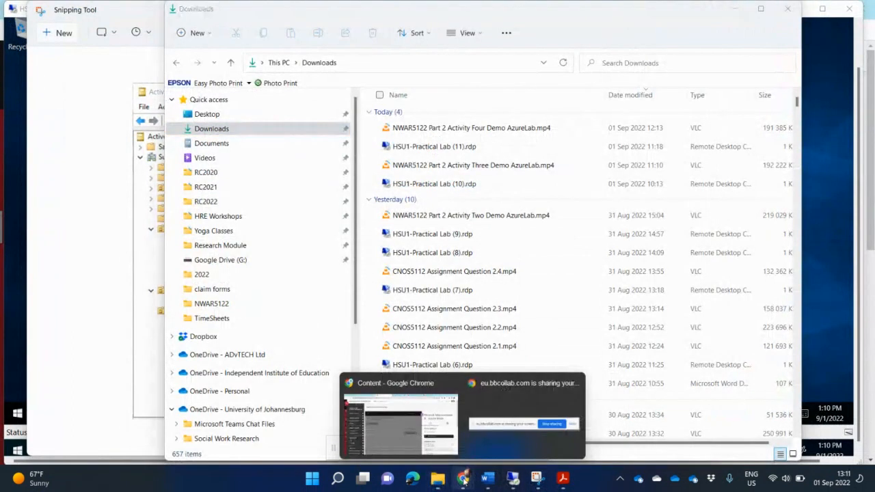
pyautogui.click(513, 479)
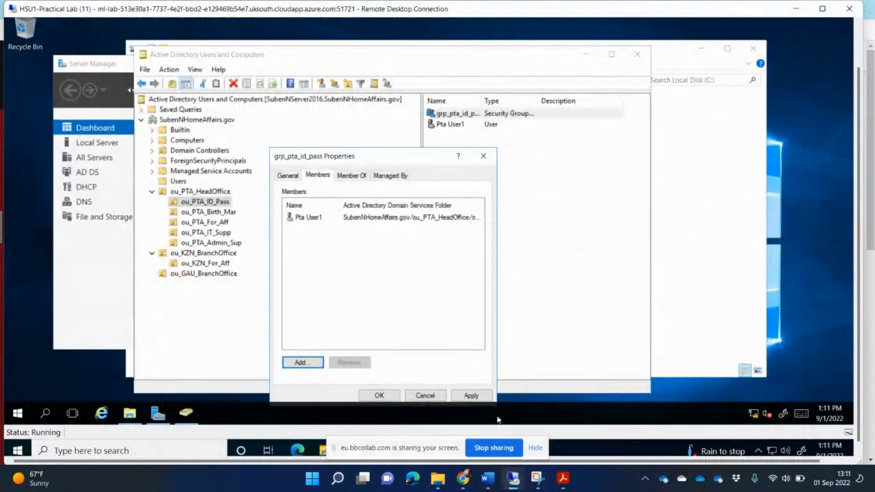
pyautogui.click(391, 398)
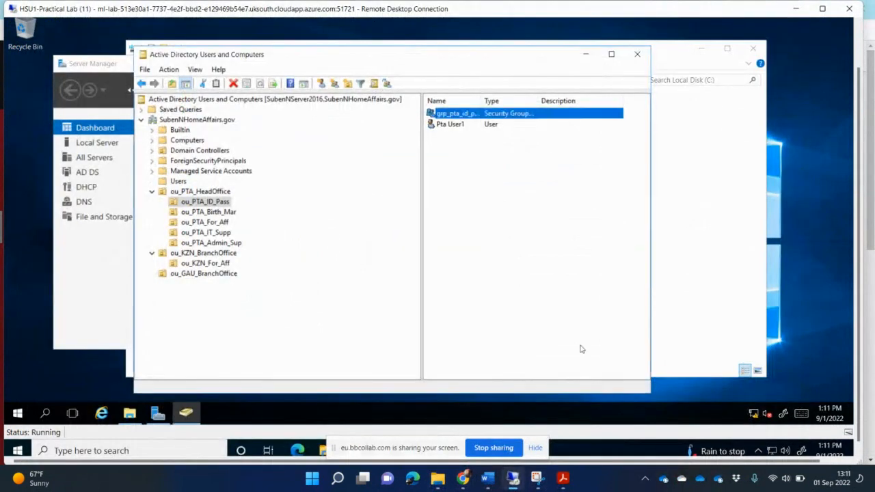
pyautogui.click(636, 54)
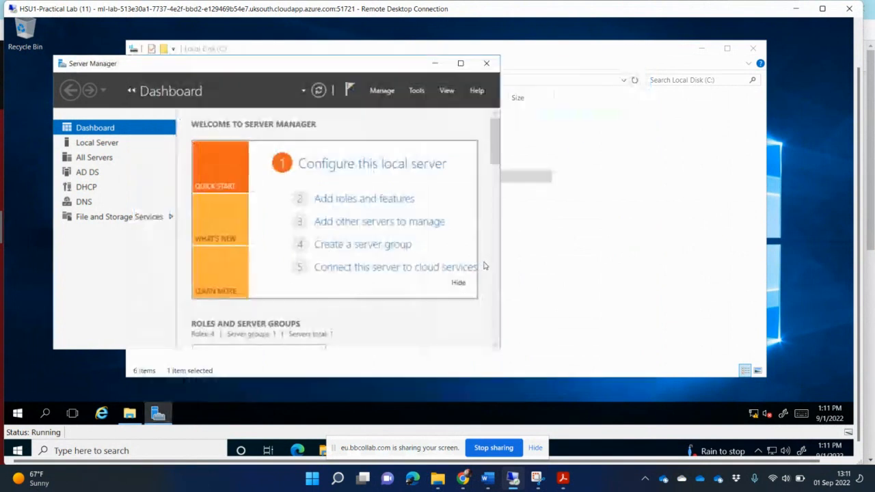
# Close Server Manager and create a folder named "Shared Folder" on Local Disk (C:)
pyautogui.click(486, 63)
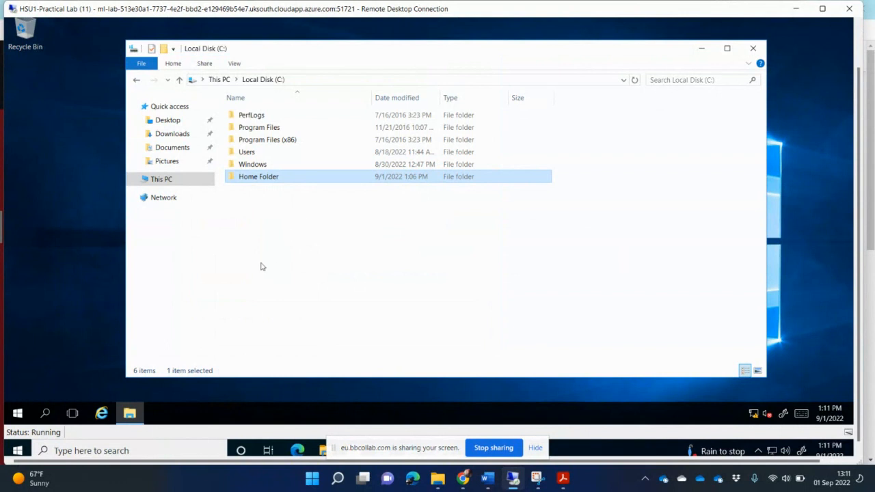
pyautogui.rightClick(283, 226)
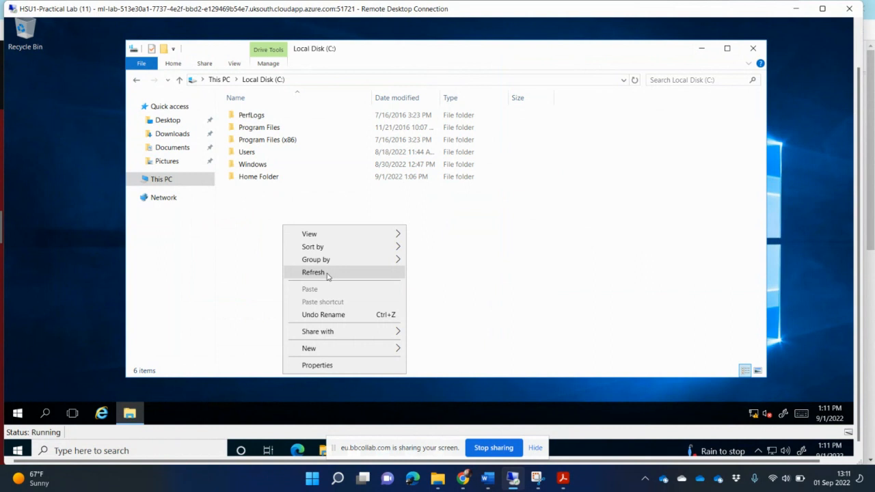
pyautogui.click(435, 222)
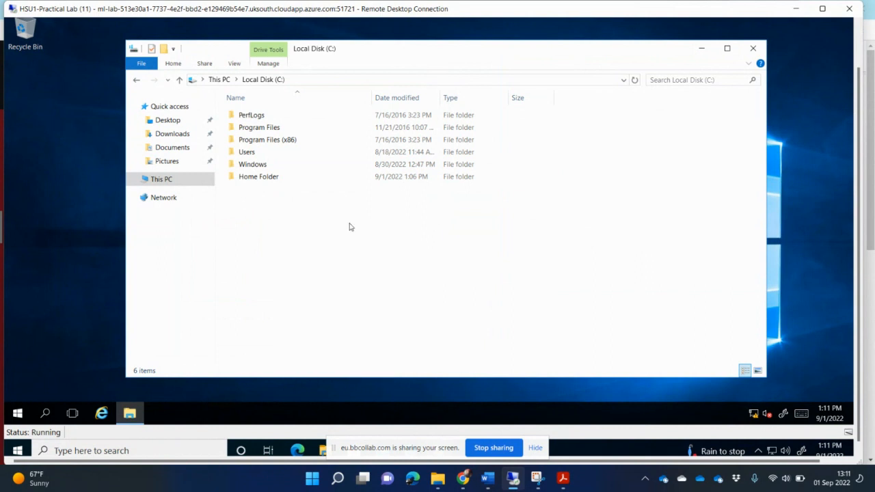
pyautogui.rightClick(260, 219)
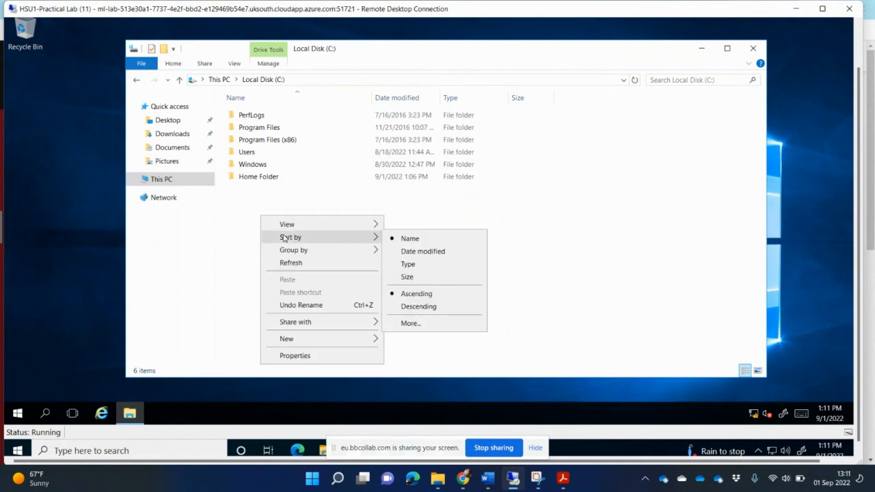
pyautogui.moveTo(327, 340)
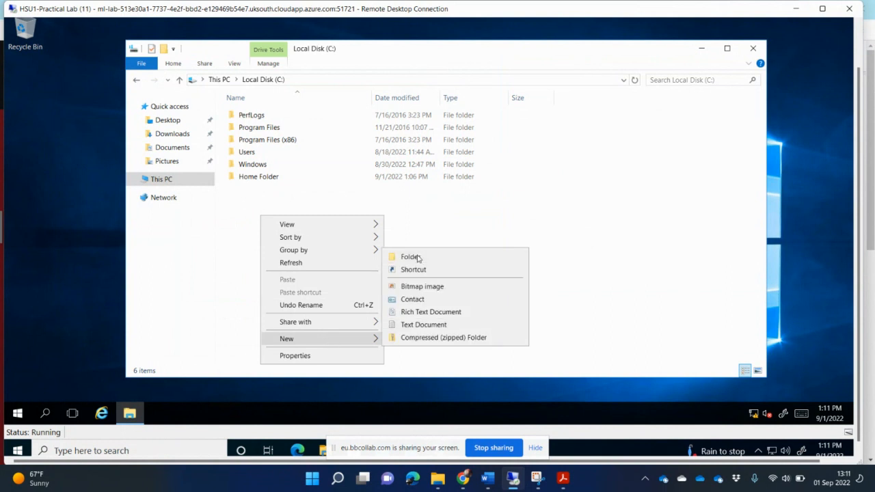
pyautogui.click(411, 257)
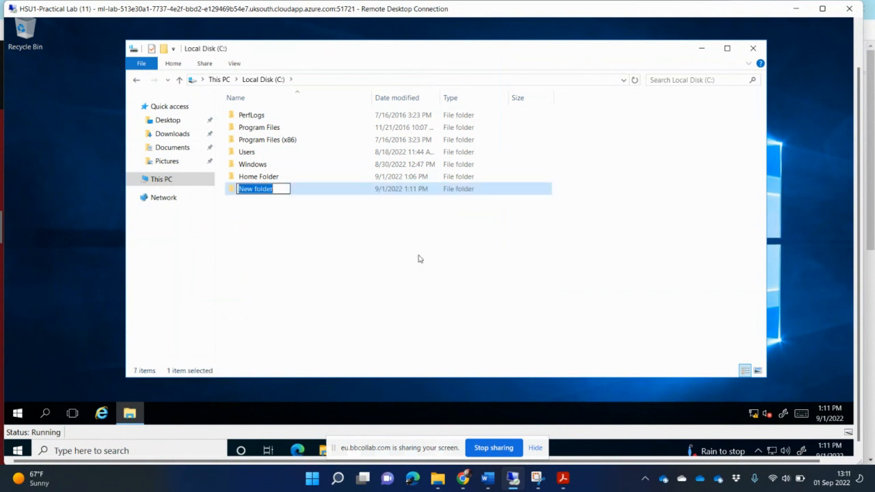
pyautogui.write('Shared')
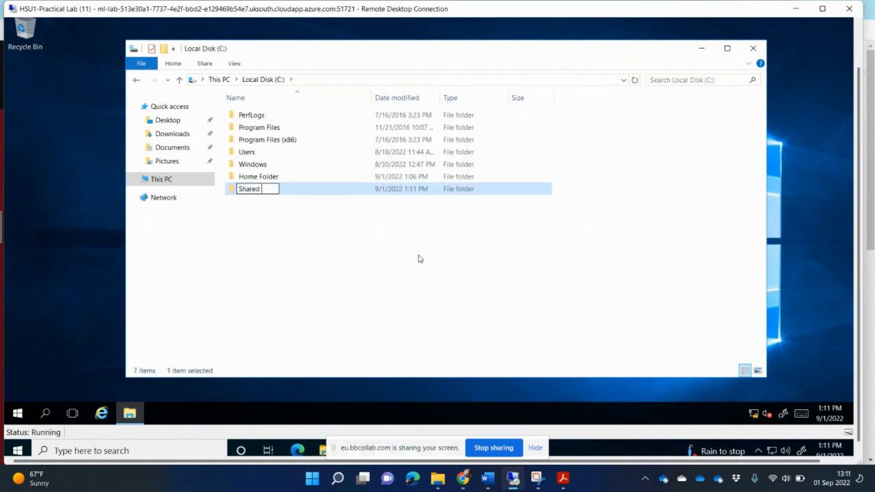
pyautogui.write(' Folder')
pyautogui.press('Return')
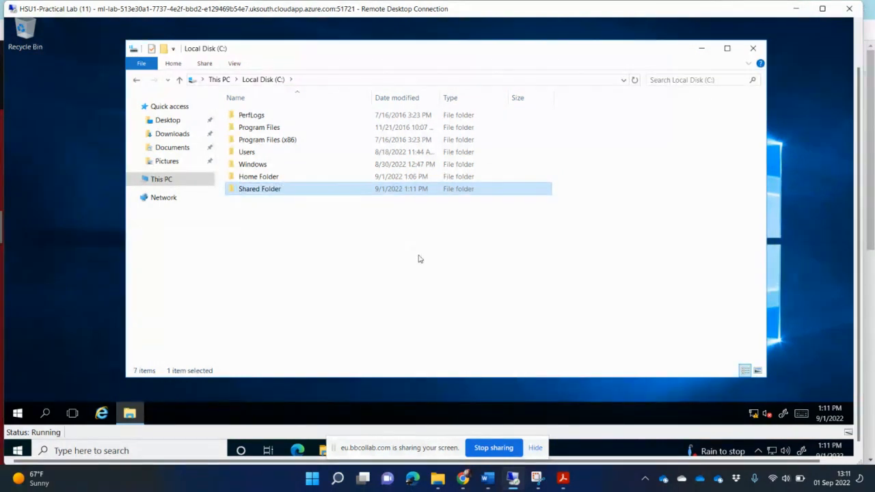
# Open the network file sharing settings of Shared Folder to choose the people to share it with
pyautogui.doubleClick(264, 190)
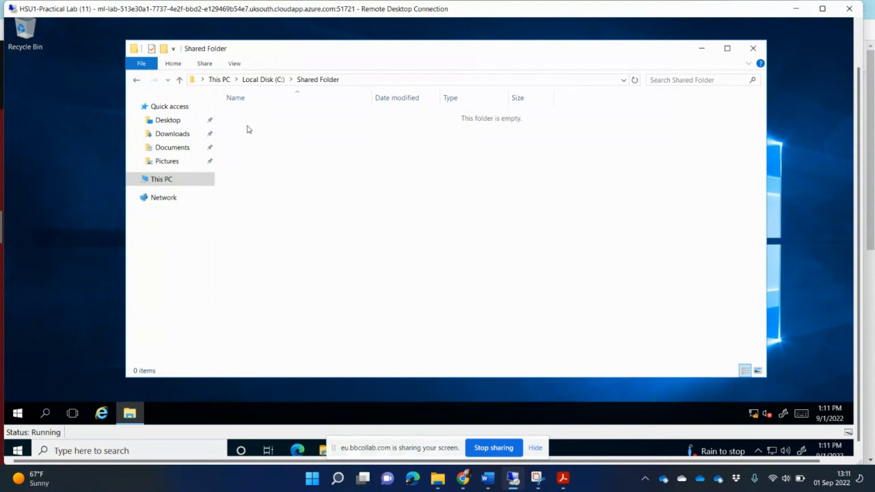
pyautogui.press('BackSpace')
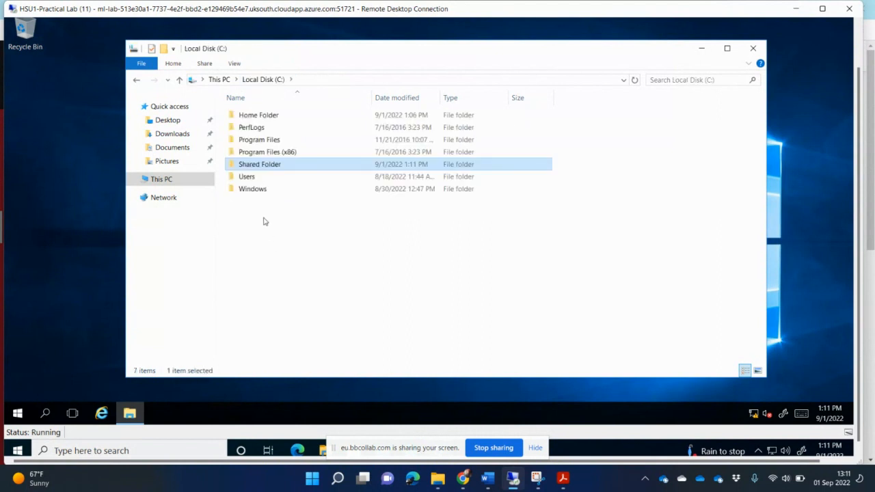
pyautogui.rightClick(255, 168)
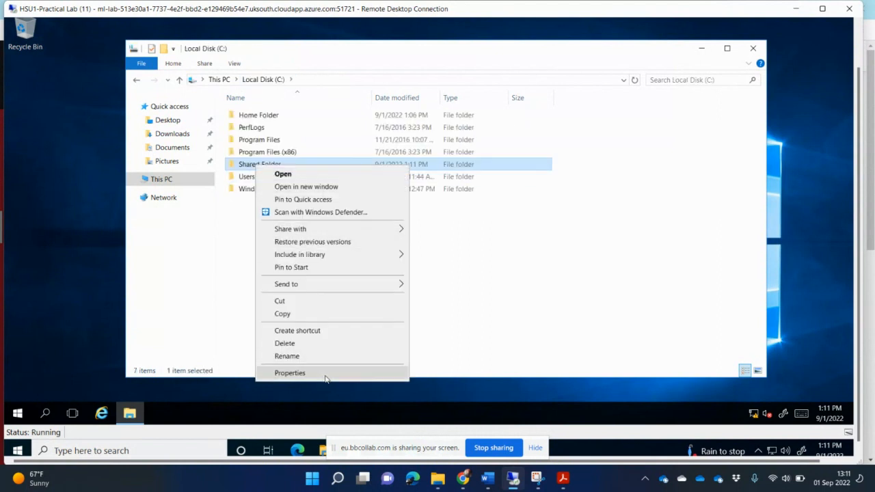
pyautogui.click(325, 372)
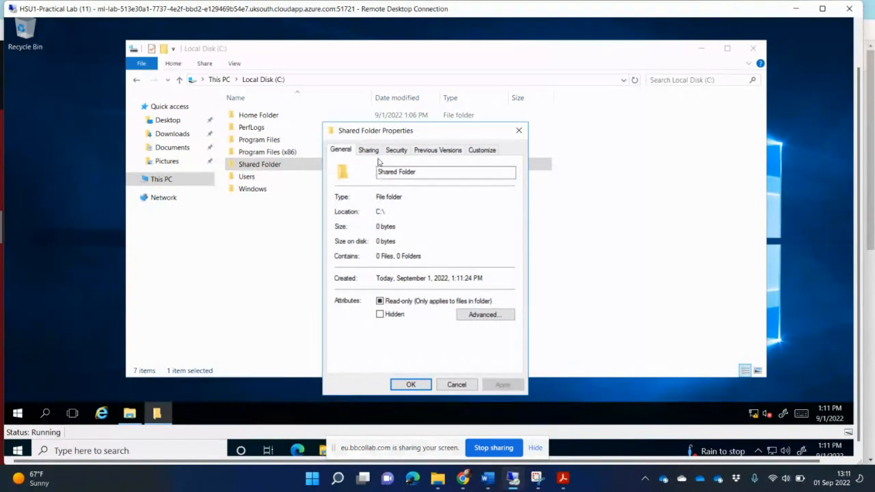
pyautogui.click(369, 151)
pyautogui.click(369, 227)
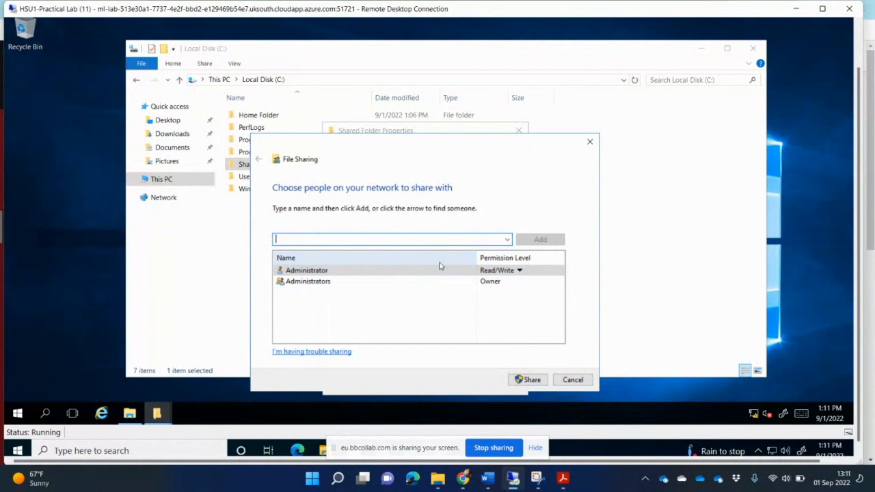
# Find the Domain Users group by searching for "domain" and share Shared Folder with it at Read permission level
pyautogui.write('domain')
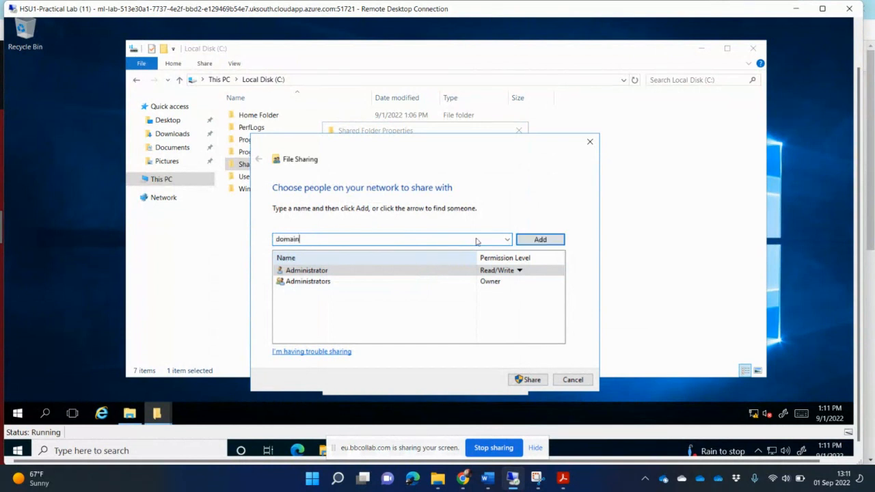
pyautogui.click(540, 240)
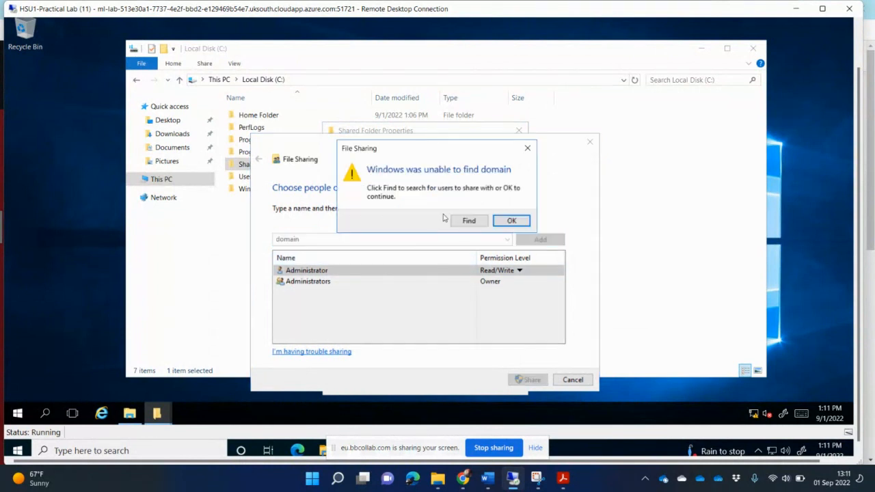
pyautogui.click(469, 220)
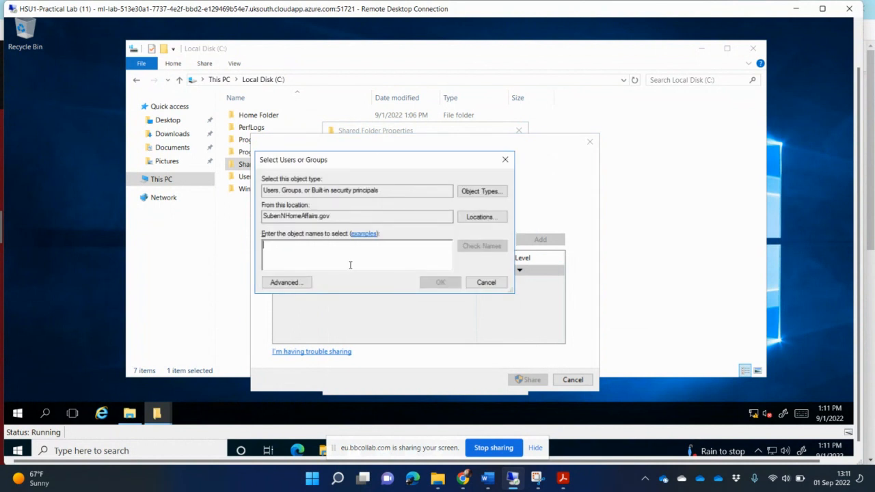
pyautogui.write('domain')
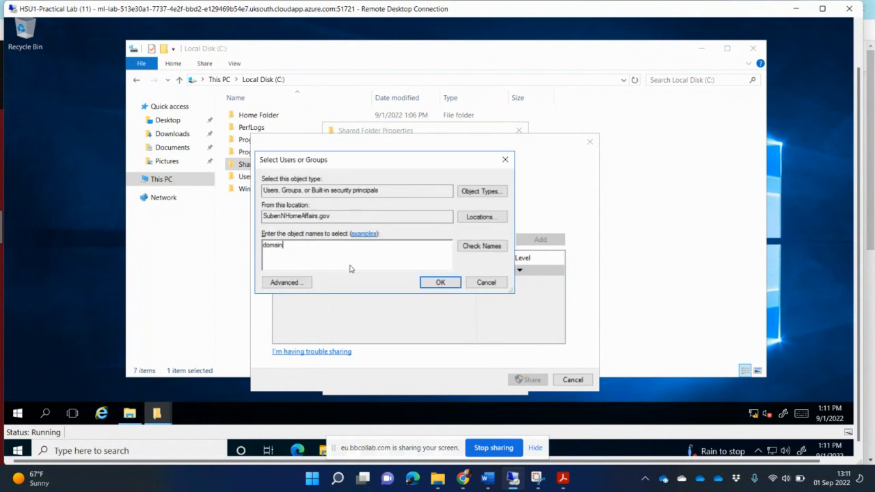
pyautogui.click(482, 246)
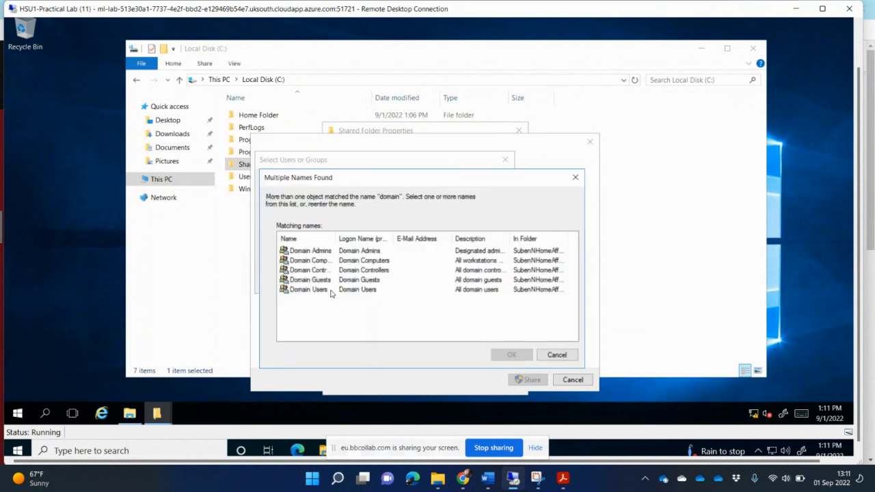
pyautogui.click(311, 290)
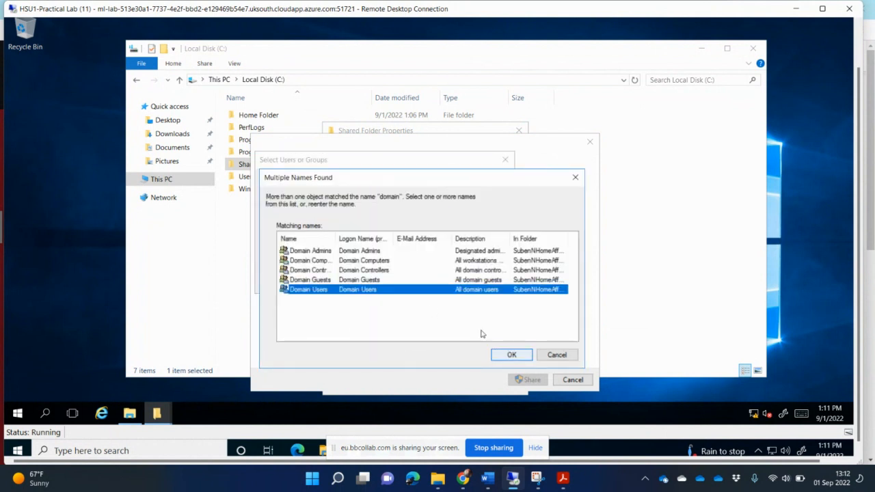
pyautogui.click(512, 355)
pyautogui.click(439, 284)
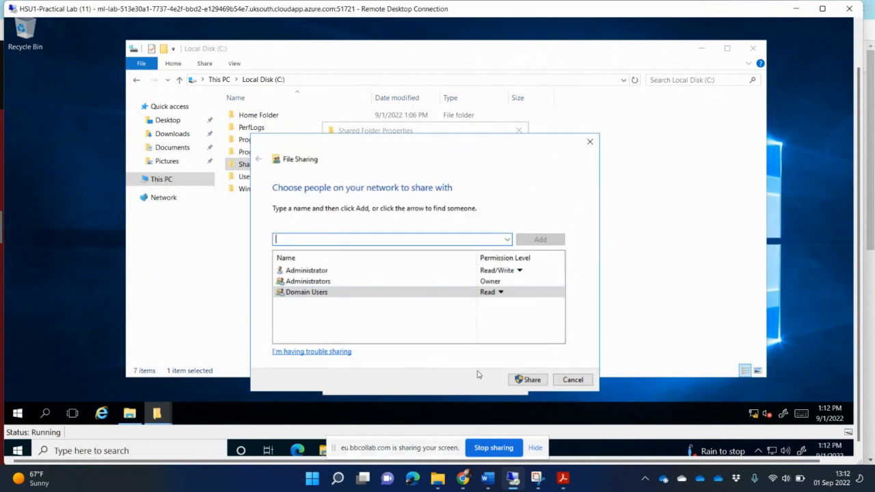
pyautogui.click(524, 379)
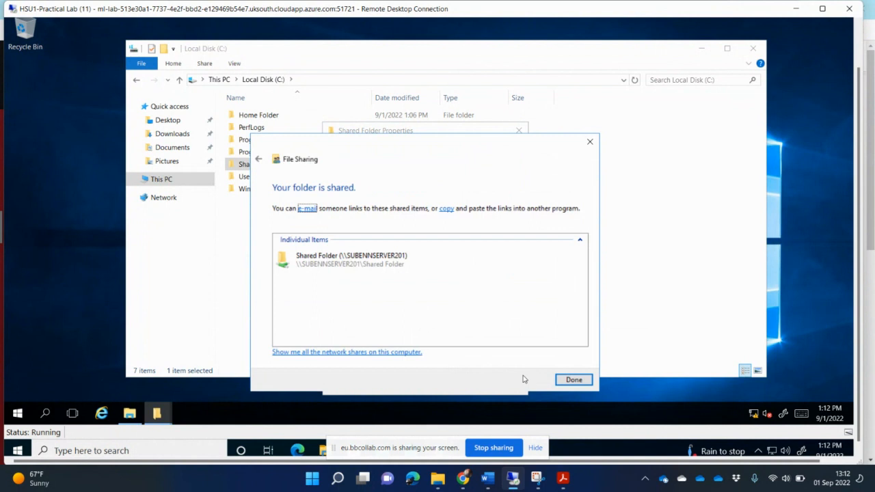
pyautogui.click(576, 380)
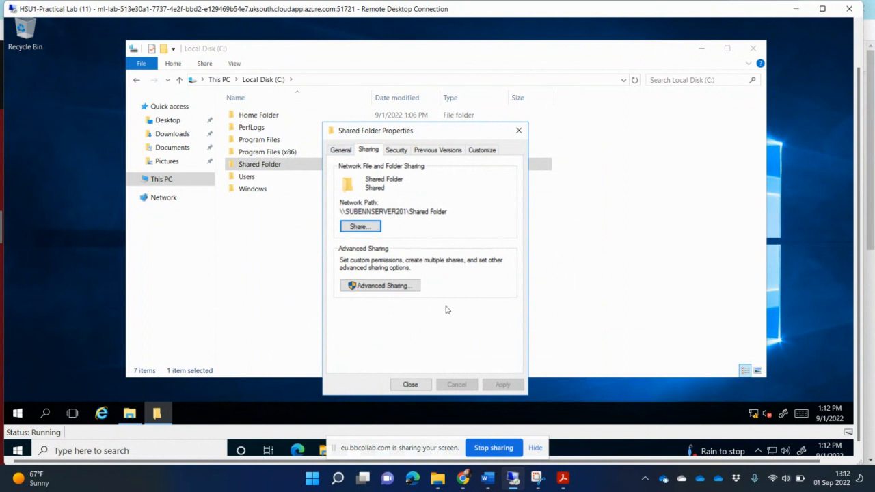
# Open the share permissions of Shared Folder from its advanced sharing settings and shift the dialog so the windows behind it show
pyautogui.click(402, 286)
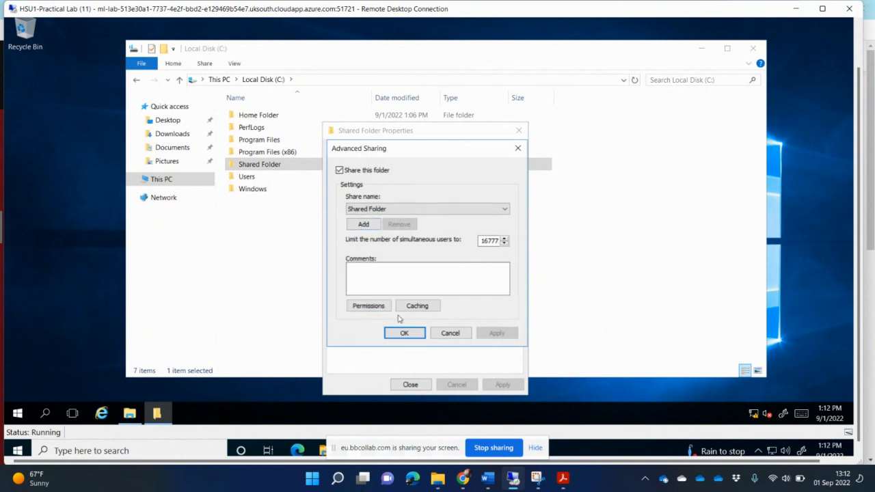
pyautogui.click(367, 306)
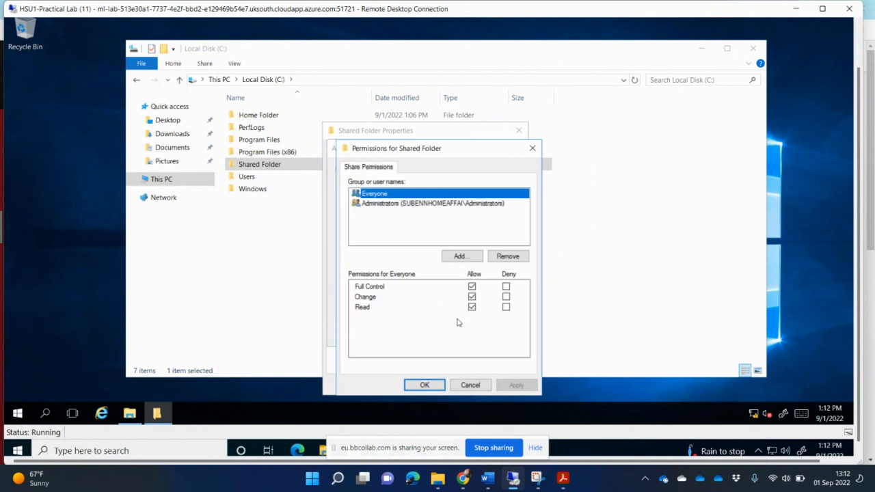
pyautogui.moveTo(469, 152); pyautogui.dragTo(519, 165)
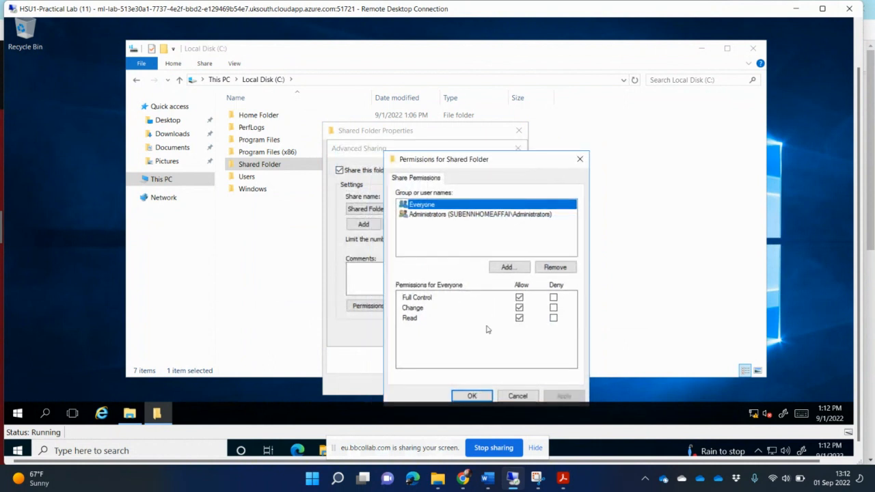
# Capture the Shared Folder permissions together with the Local Disk (C:) folder list using Snipping Tool
pyautogui.click(538, 479)
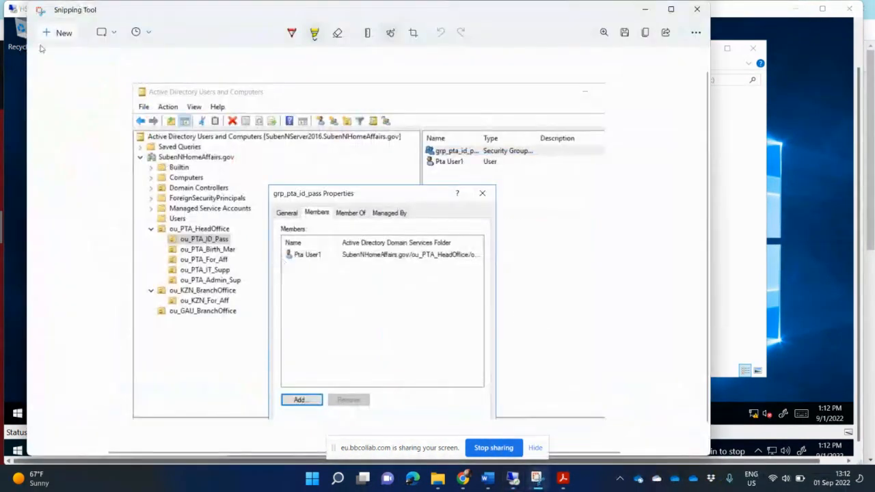
pyautogui.click(61, 33)
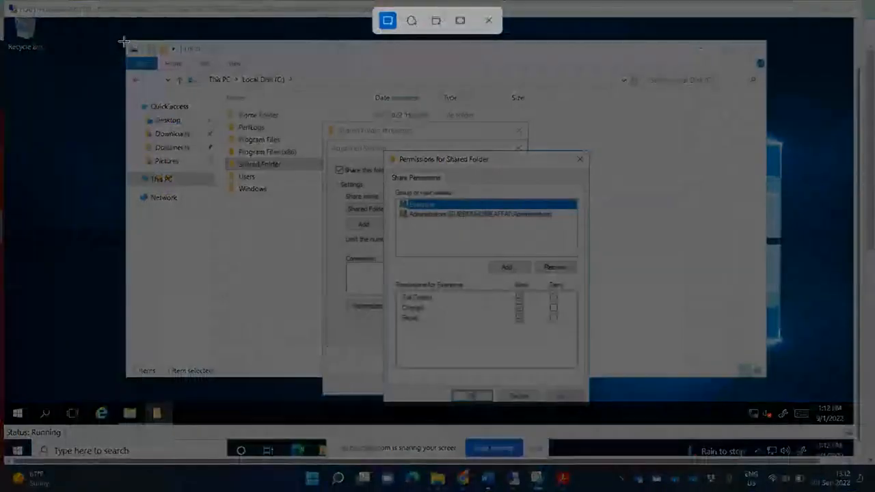
pyautogui.moveTo(123, 40); pyautogui.dragTo(601, 411)
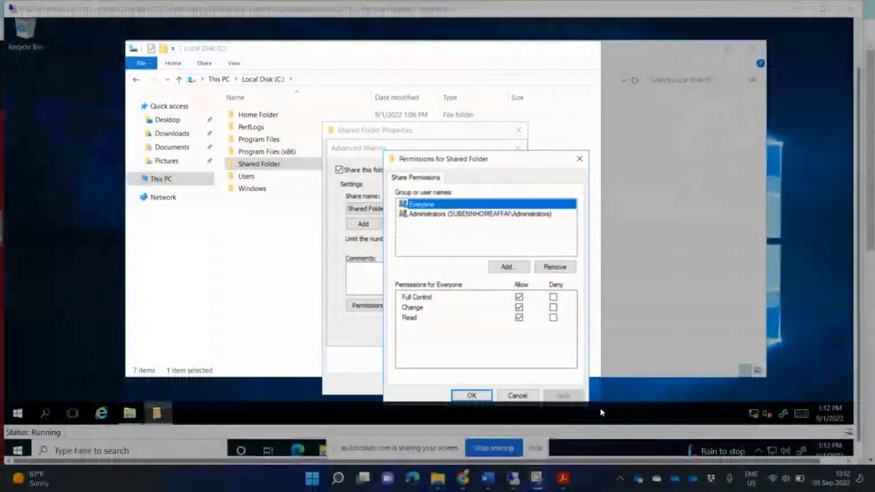
# Switch to the assignment document in Word and paste the share permissions screenshot below "Network shares are adequately created and configured."
pyautogui.click(488, 479)
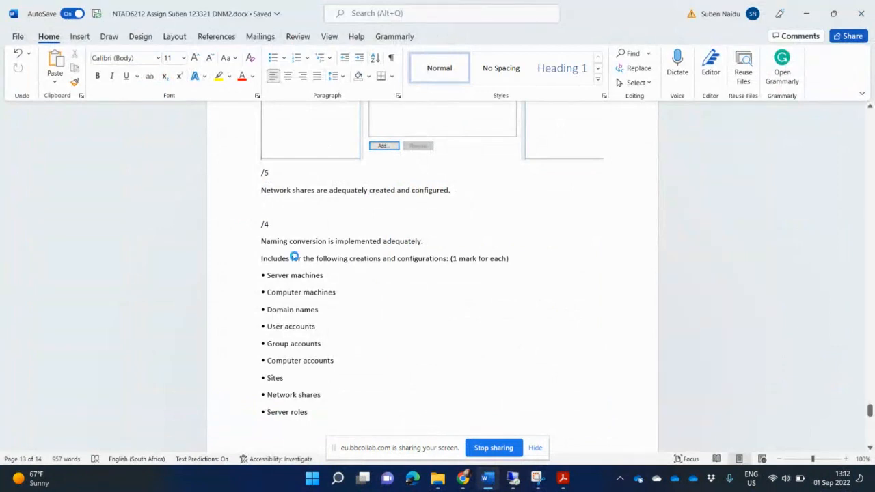
pyautogui.hotkey('ctrl', 'v')
pyautogui.scroll(-5, 395, 302)
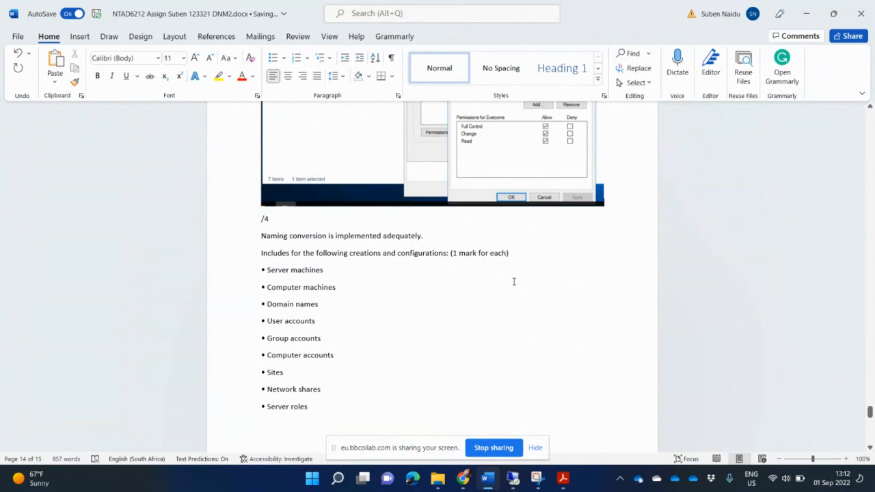
# Review the naming convention checklist and the earlier home directory and group account screenshots in the document
pyautogui.click(346, 272)
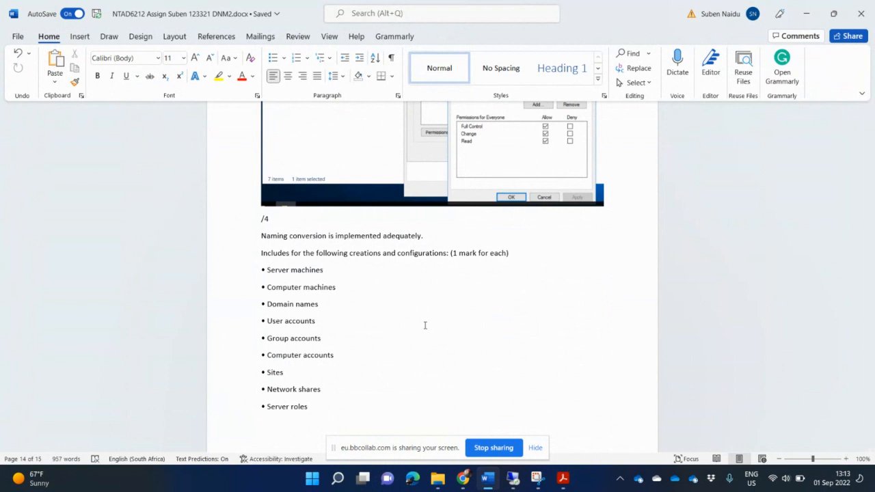
pyautogui.scroll(10, 424, 325)
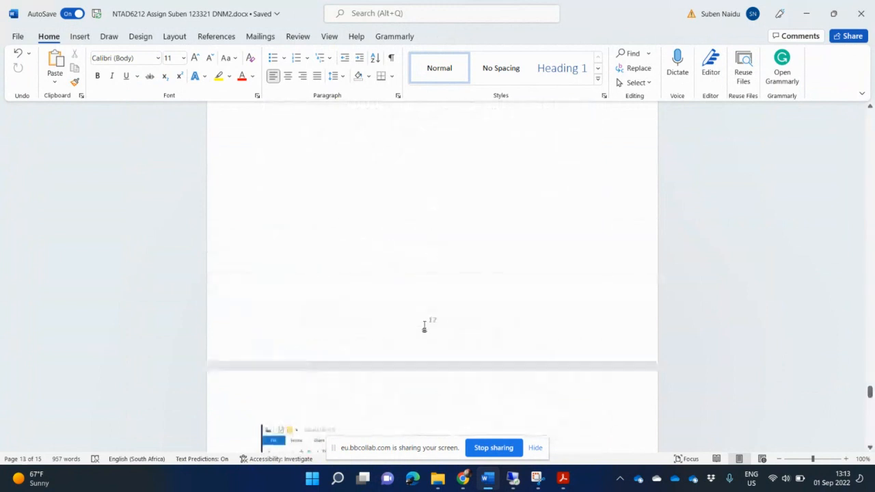
pyautogui.scroll(5, 424, 327)
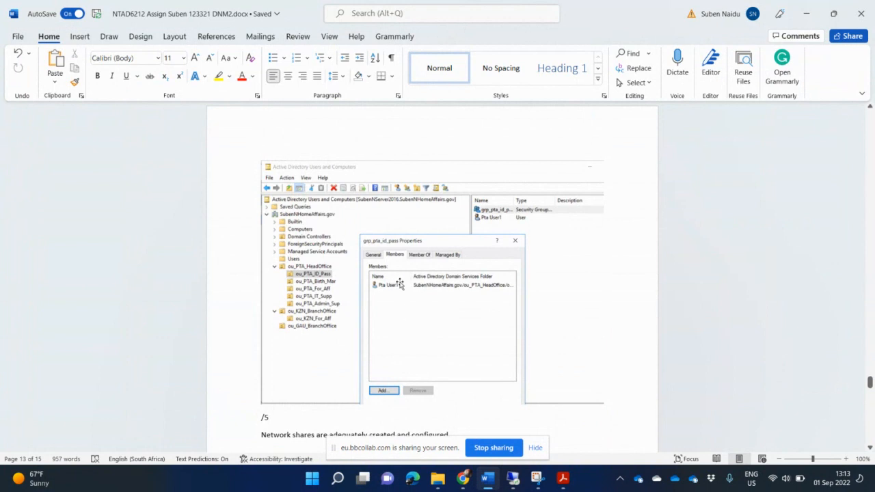
pyautogui.scroll(3, 409, 316)
pyautogui.scroll(3, 409, 316)
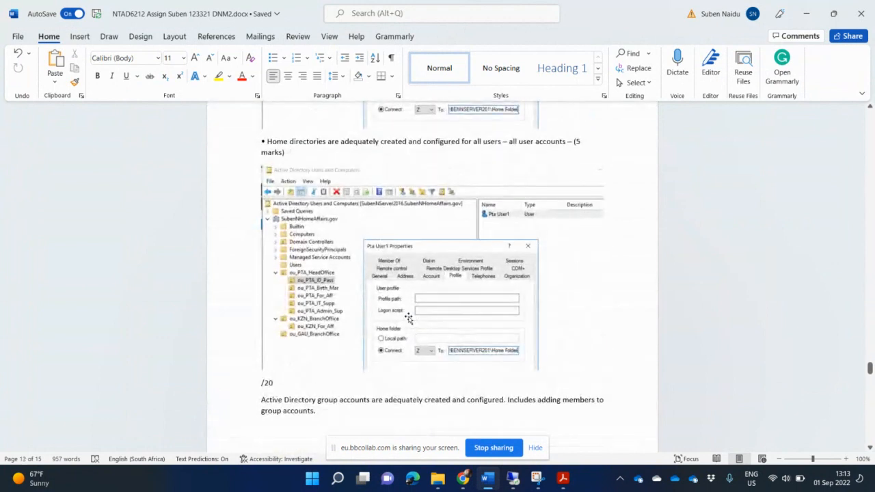
pyautogui.scroll(2, 409, 316)
pyautogui.scroll(-10, 409, 317)
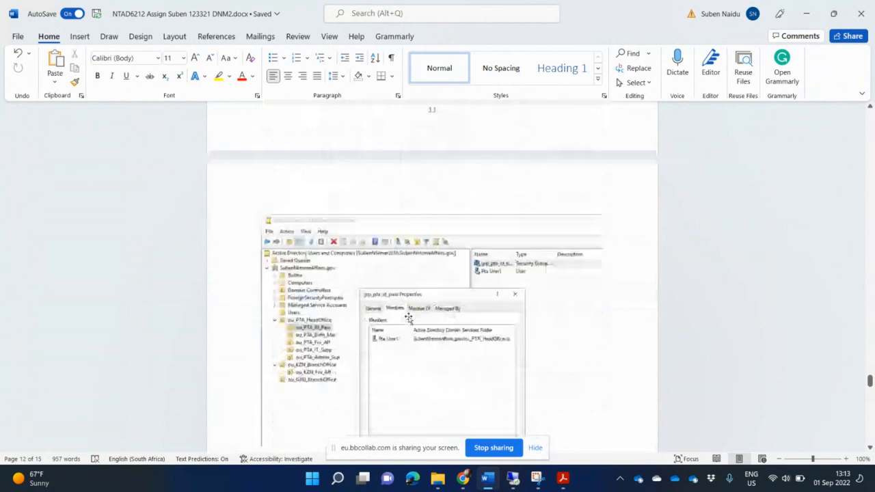
# Review the group membership and network share screenshots, the naming convention checklist, and the Activity Three and Activity Four headings in the document
pyautogui.scroll(-8, 409, 317)
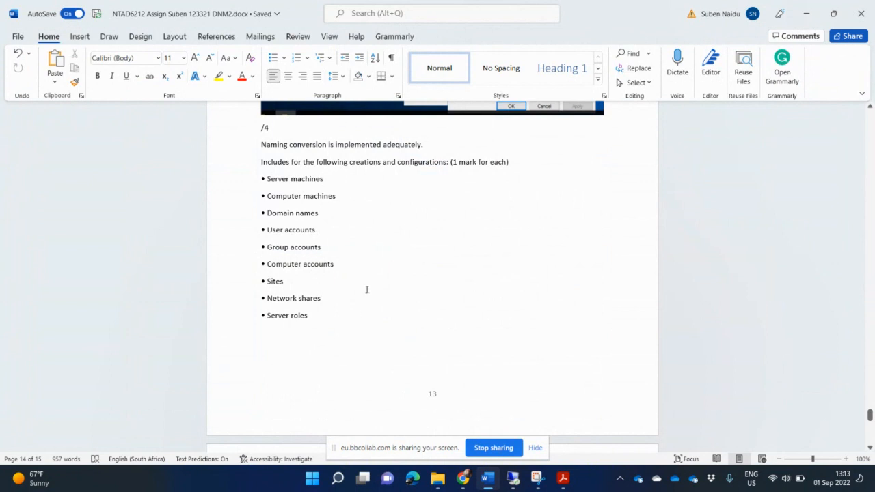
pyautogui.click(337, 213)
pyautogui.scroll(-10, 439, 297)
pyautogui.scroll(5, 439, 299)
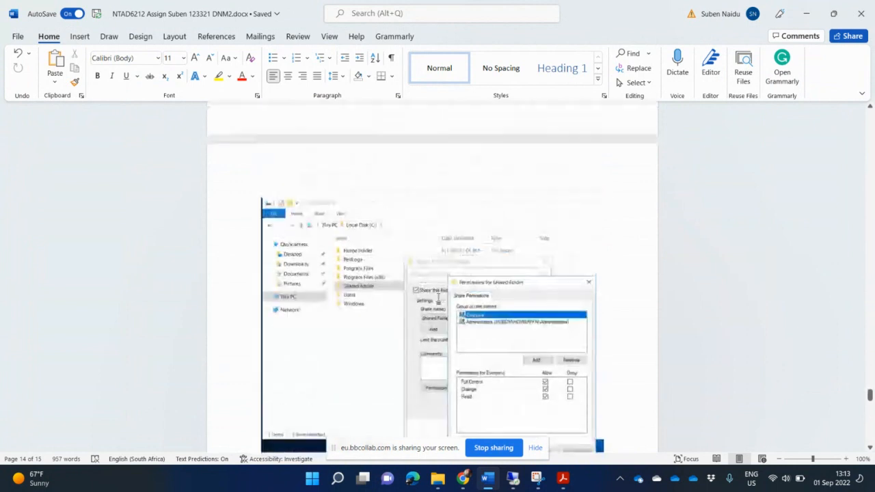
pyautogui.scroll(15, 439, 298)
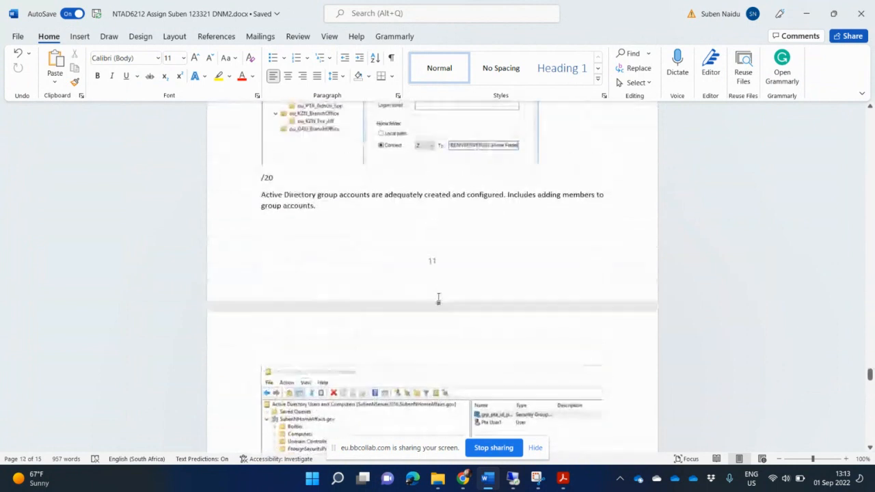
pyautogui.scroll(-15, 439, 298)
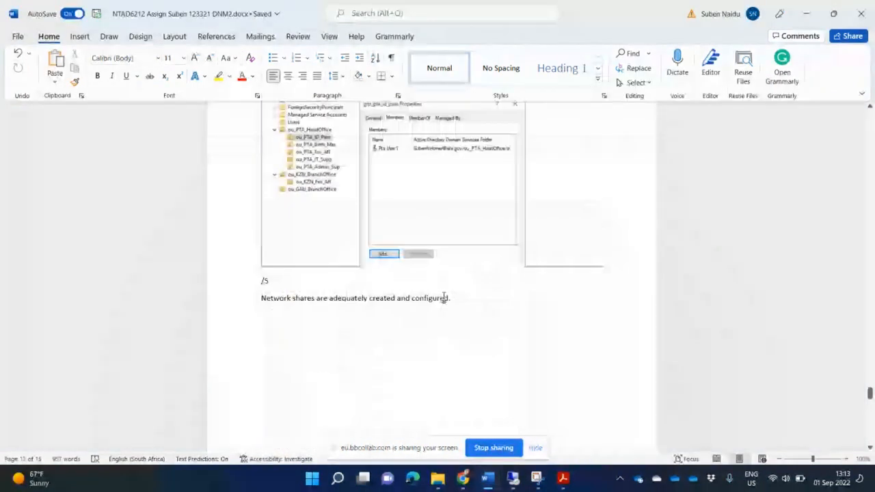
pyautogui.scroll(-2, 449, 297)
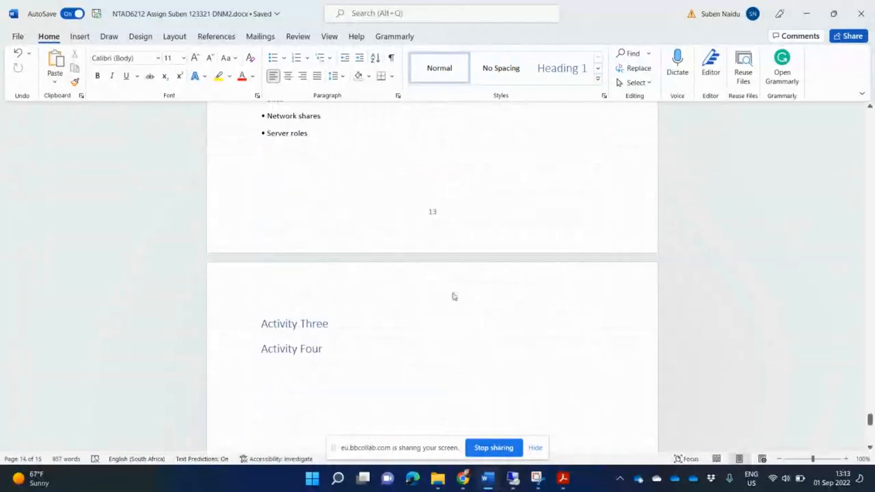
pyautogui.scroll(4, 451, 295)
pyautogui.scroll(-5, 453, 294)
pyautogui.scroll(-1, 452, 293)
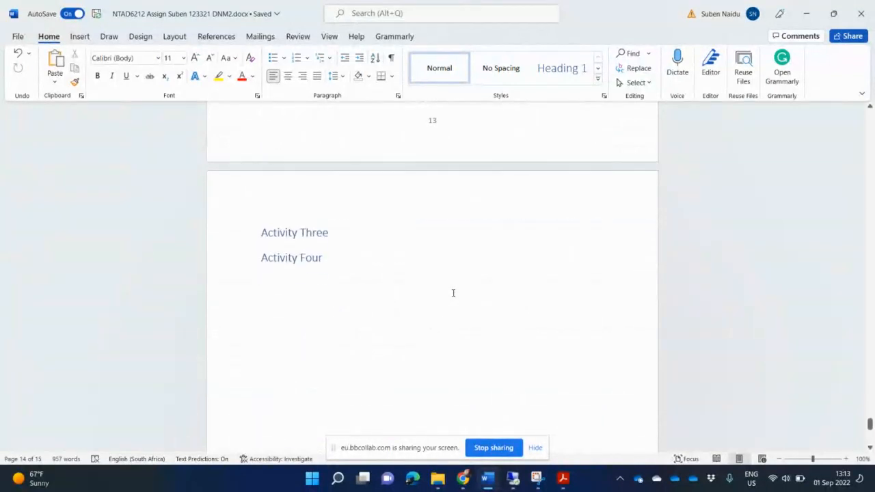
pyautogui.scroll(6, 450, 288)
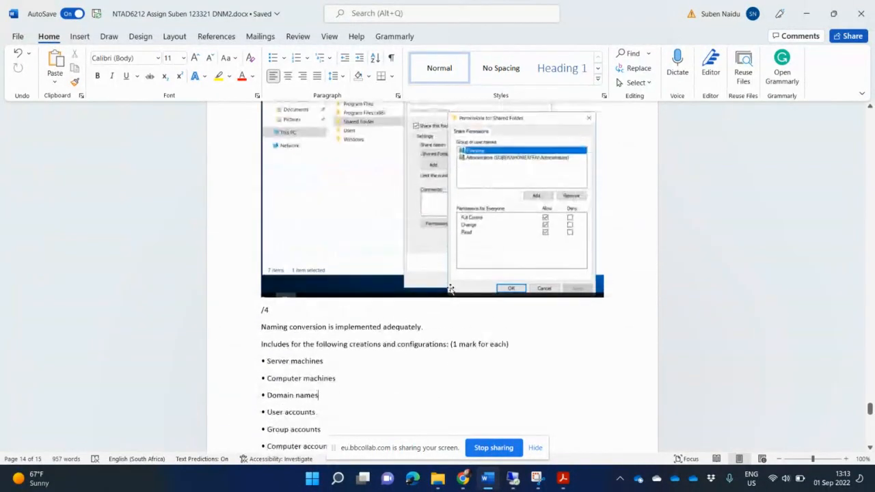
pyautogui.scroll(-7, 451, 288)
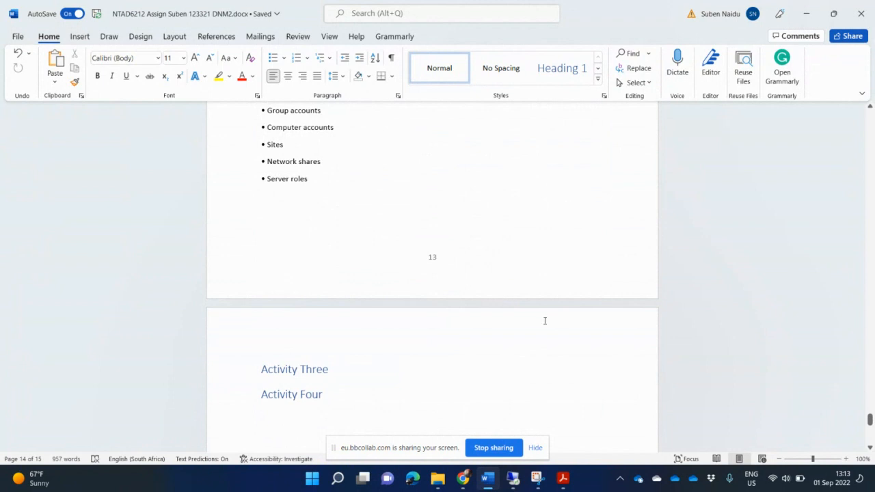
# Switch to Chrome and bring up the Network Administration session in Blackboard Collaborate
pyautogui.click(464, 478)
pyautogui.click(402, 426)
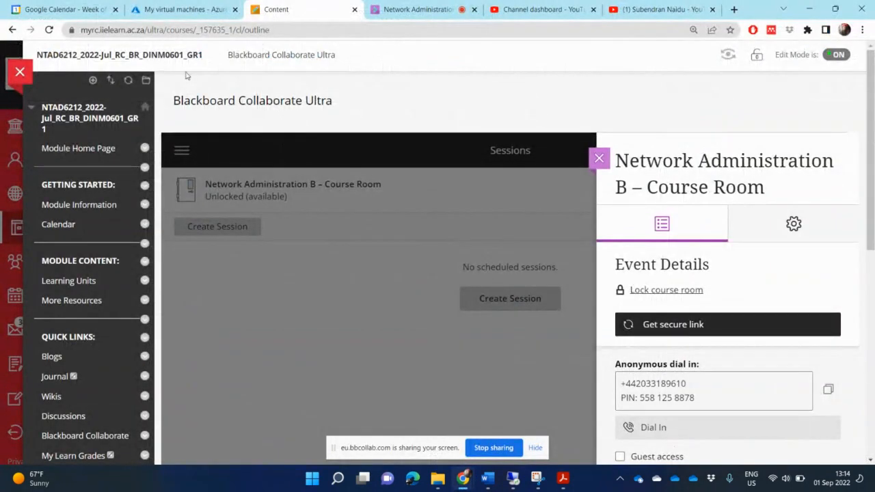
pyautogui.click(417, 7)
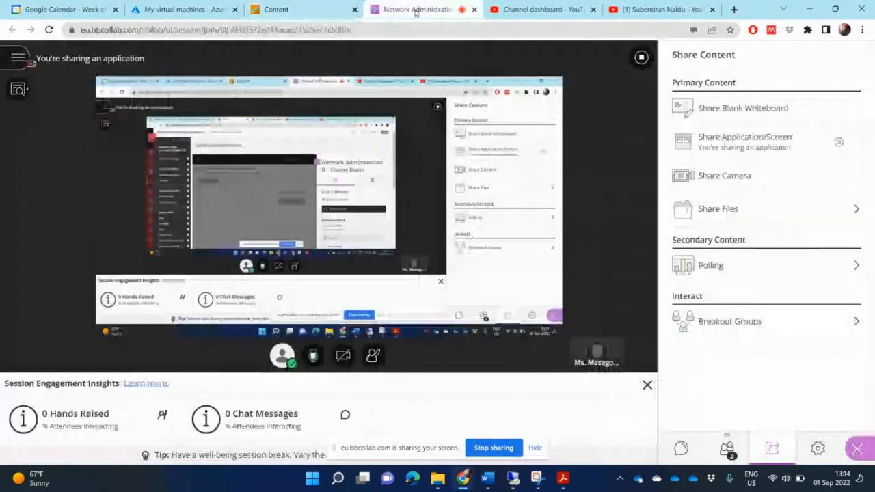